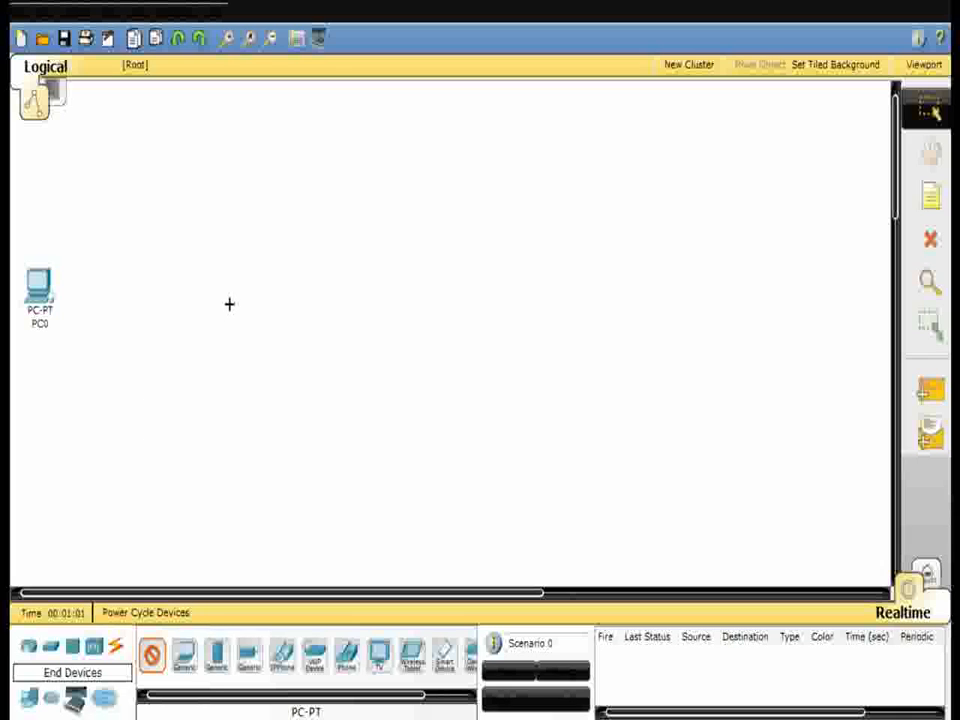
# Place a second generic PC beside PC0 and link the two PCs with an automatically chosen connection type
pyautogui.click(228, 285)
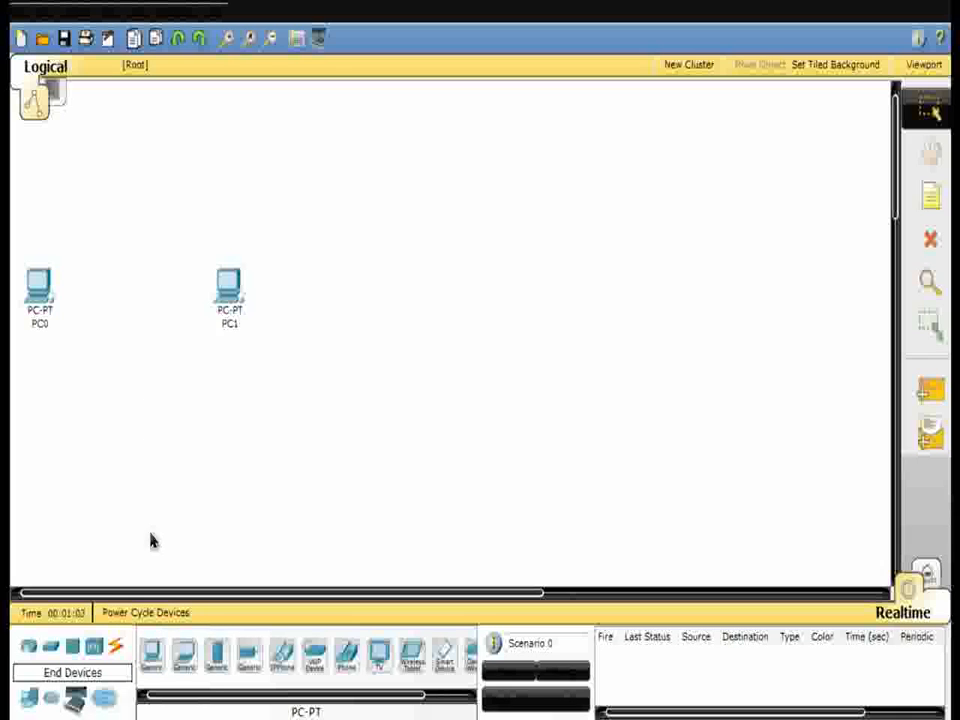
pyautogui.click(117, 646)
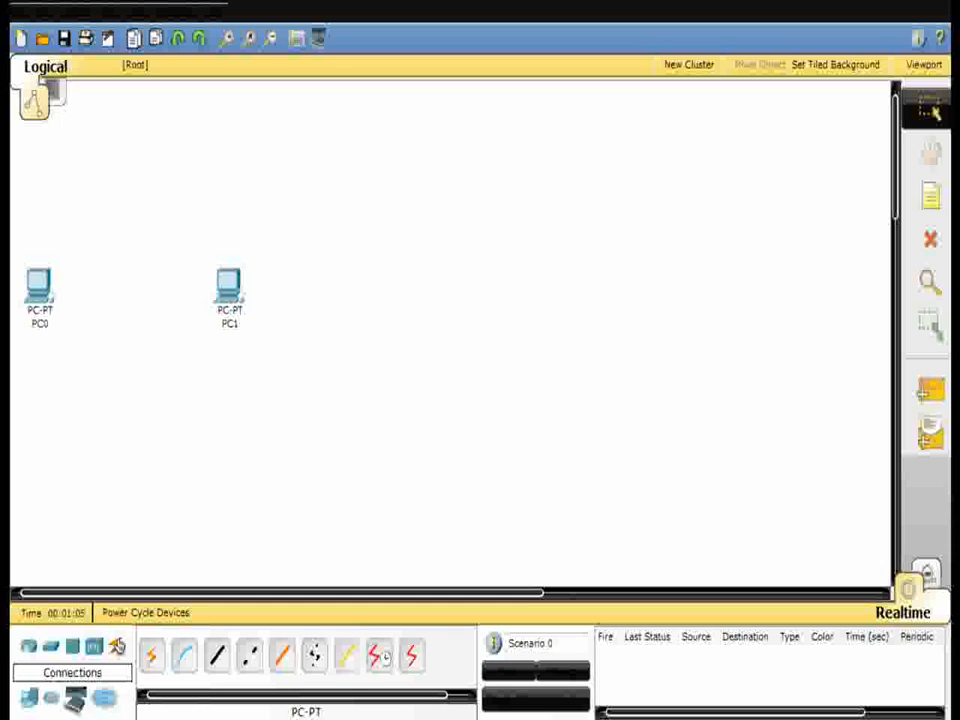
pyautogui.click(152, 655)
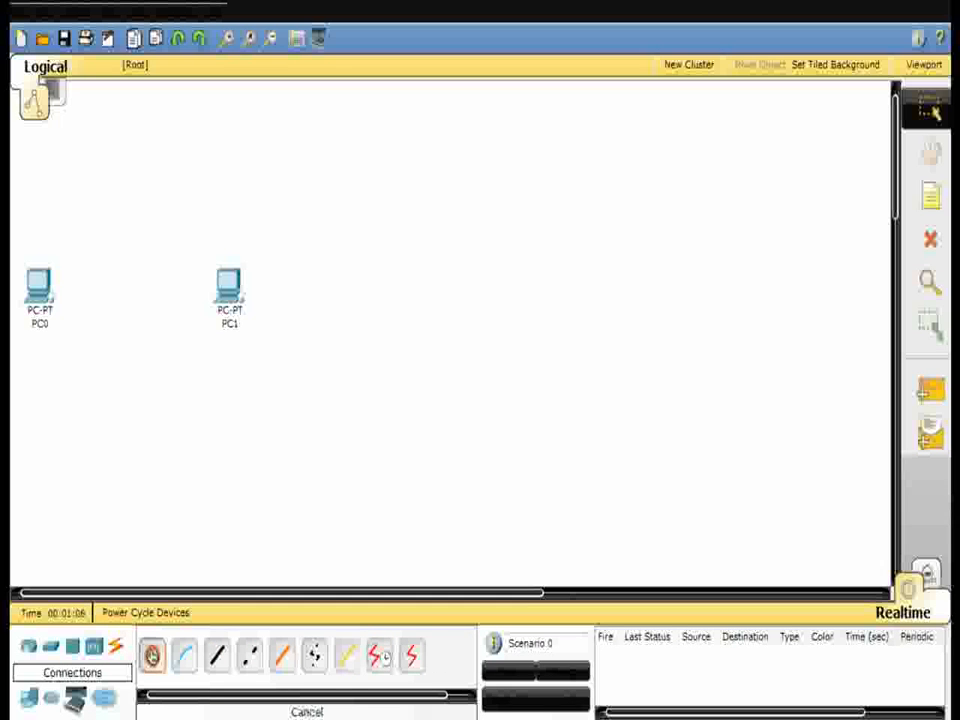
pyautogui.click(42, 293)
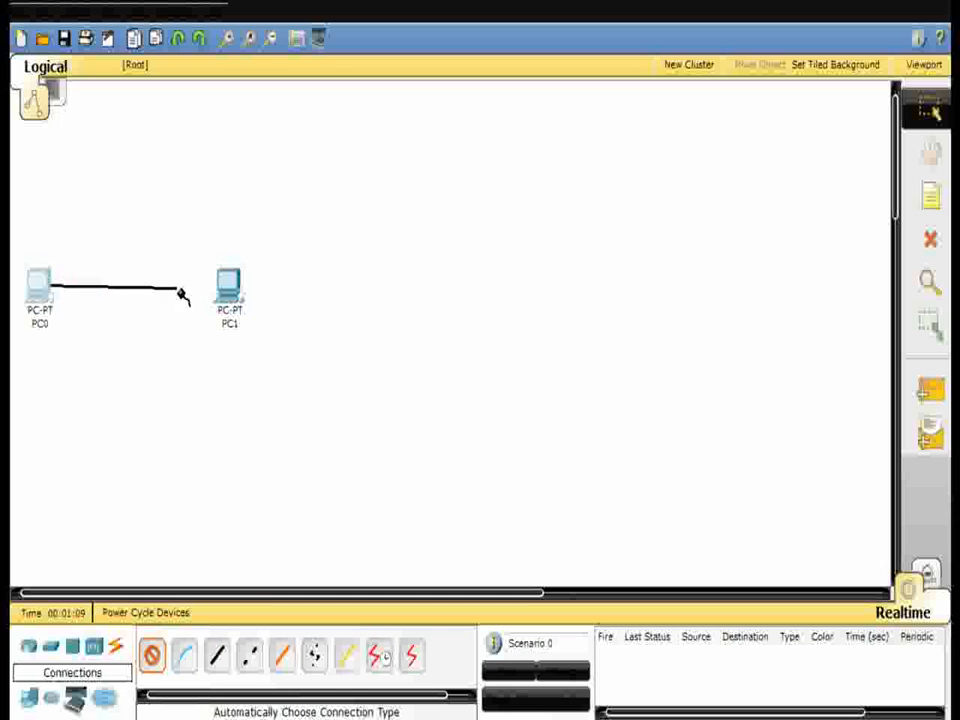
pyautogui.click(226, 296)
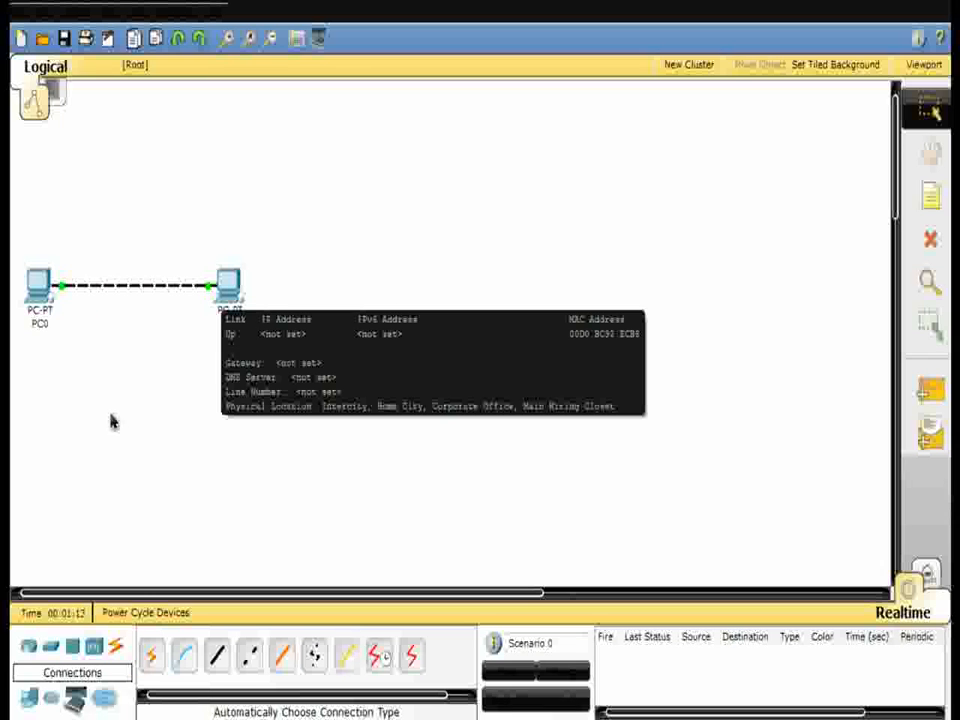
# Give PC0 the static IP address 192.168.1.1 with subnet mask 255.255.255.0 and close its window
pyautogui.click(40, 295)
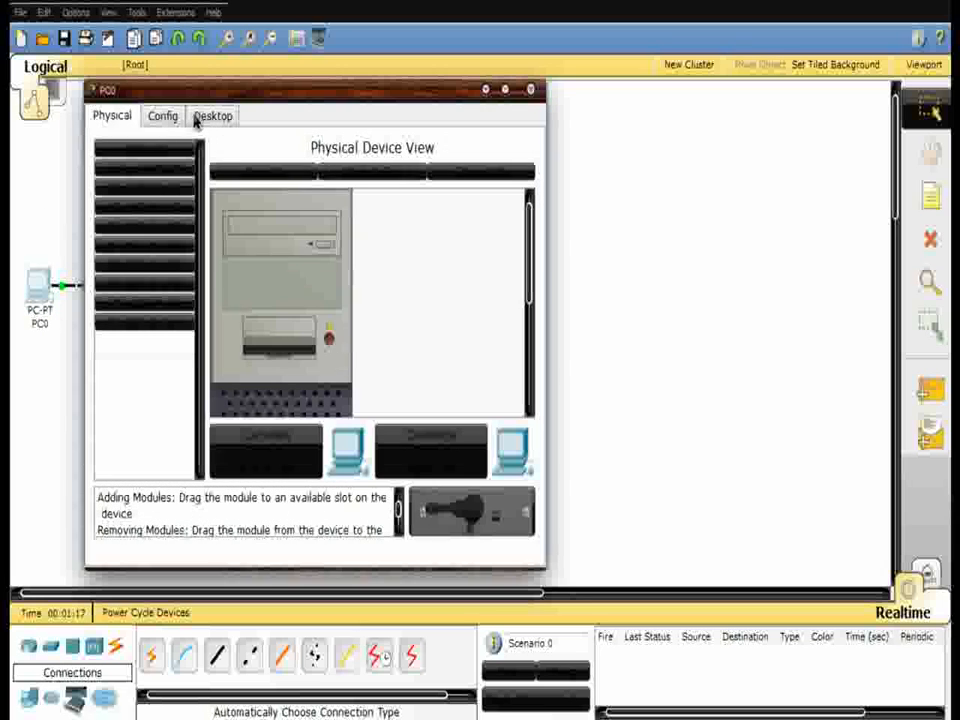
pyautogui.click(197, 119)
pyautogui.click(157, 219)
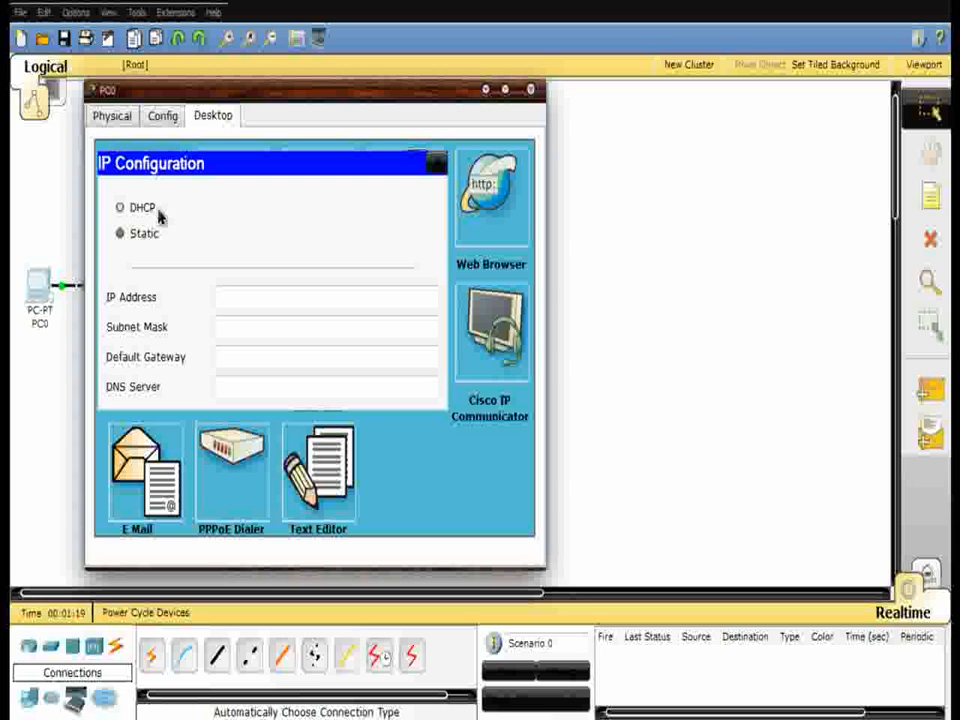
pyautogui.click(230, 295)
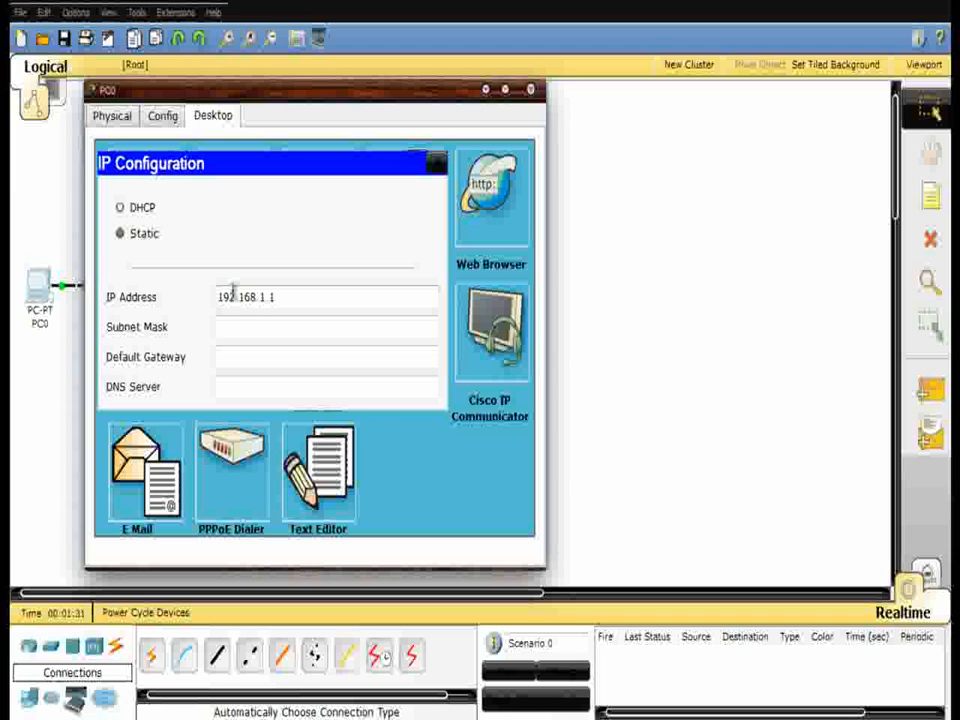
pyautogui.press('Tab')
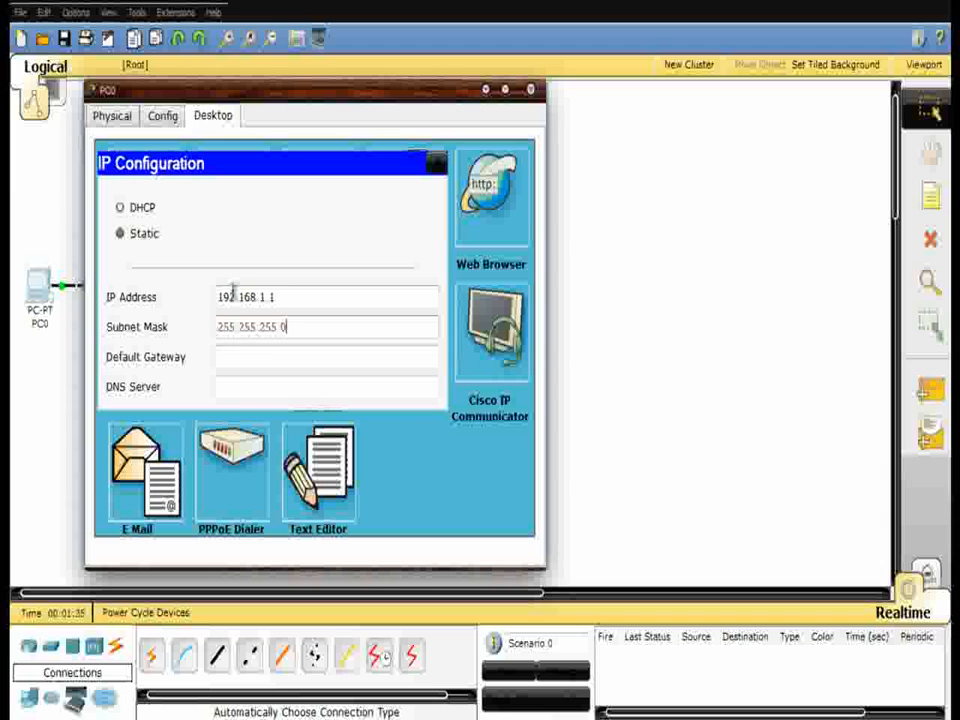
pyautogui.click(532, 91)
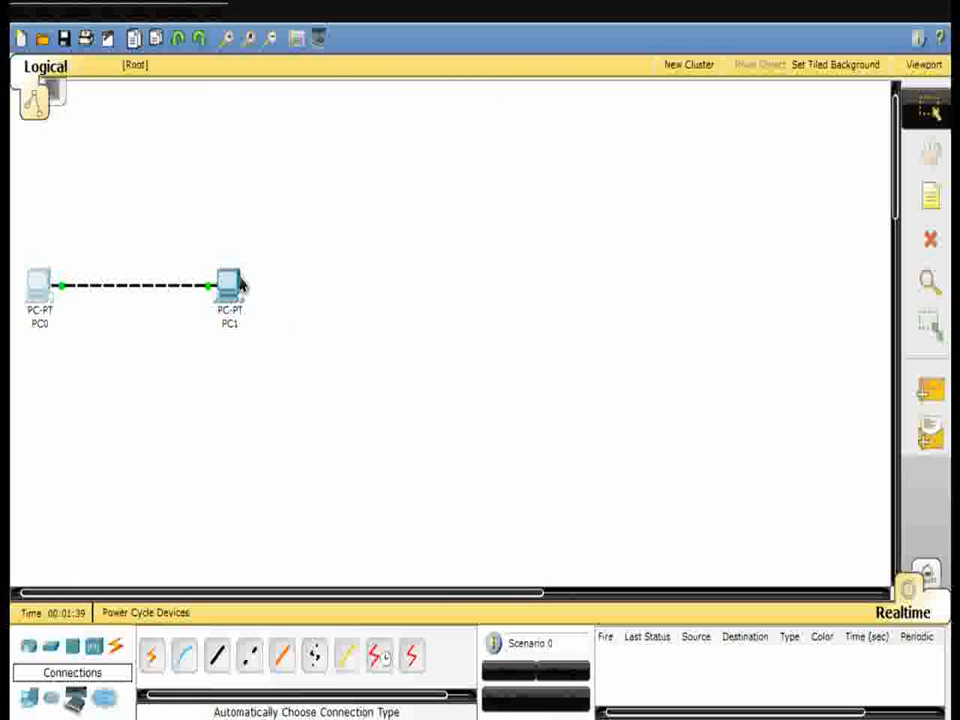
# Give PC1 the static IP address 192.168.1.2 with subnet mask 255.255.255.0 and close its window
pyautogui.click(240, 287)
pyautogui.click(246, 164)
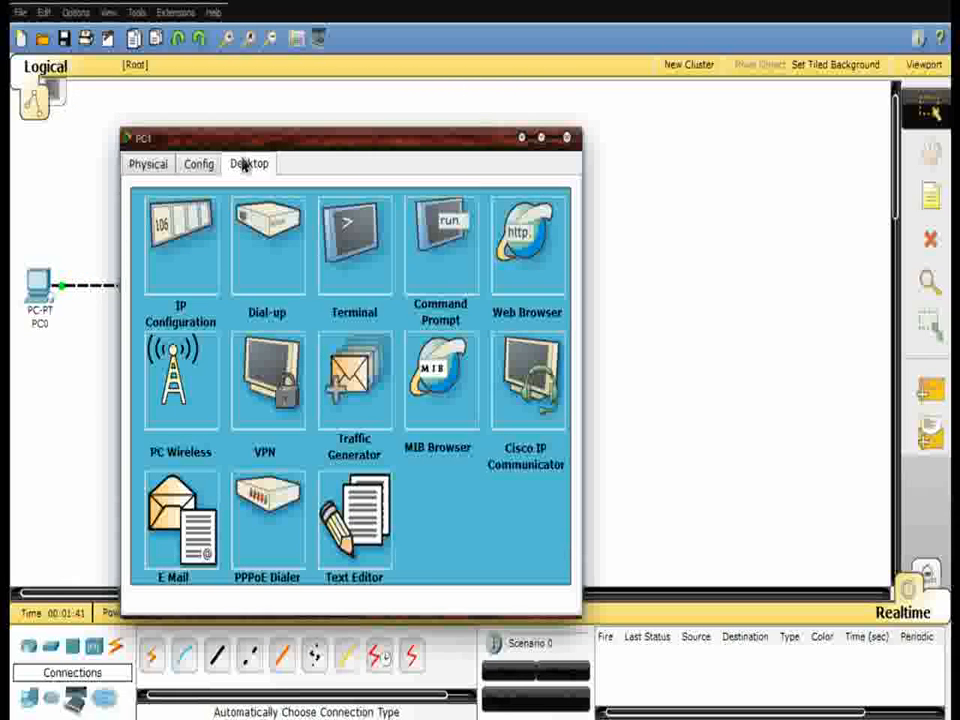
pyautogui.click(201, 268)
pyautogui.click(255, 344)
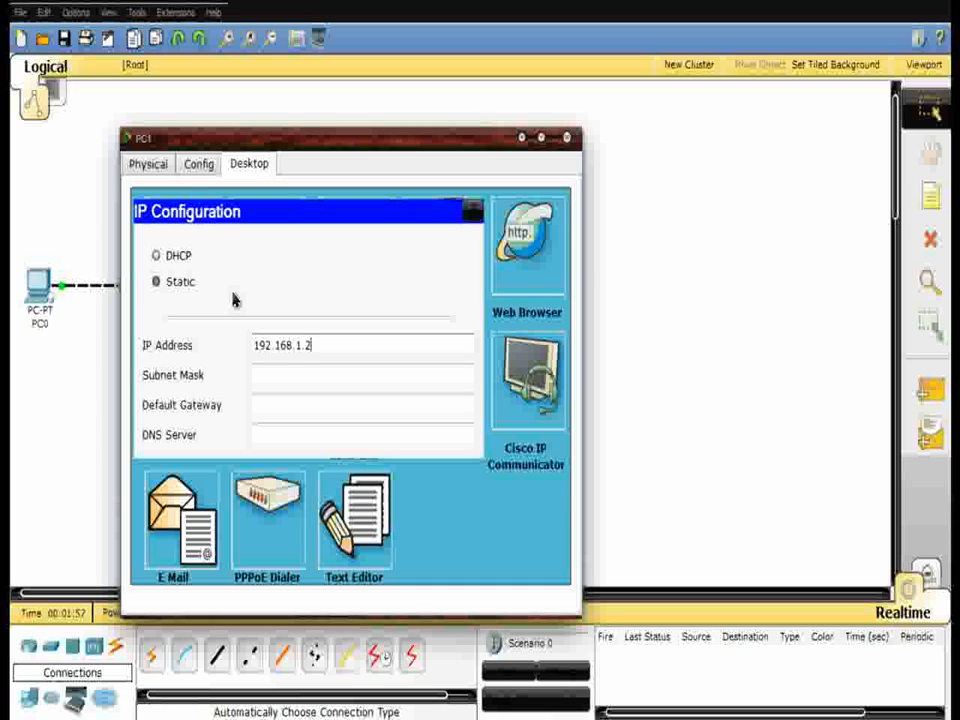
pyautogui.press('Tab')
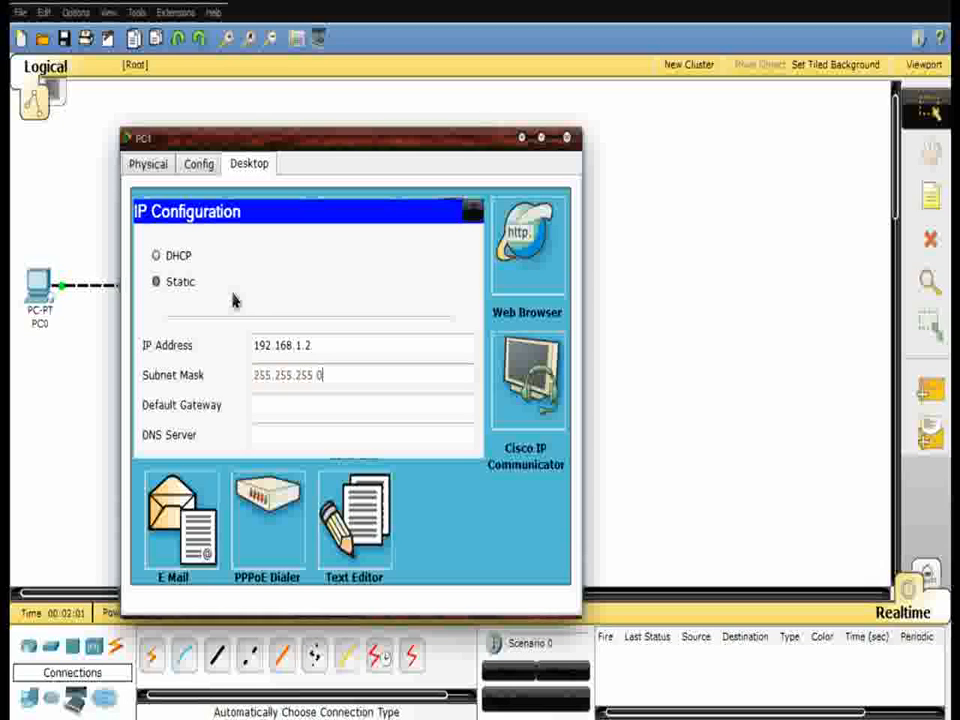
pyautogui.click(566, 138)
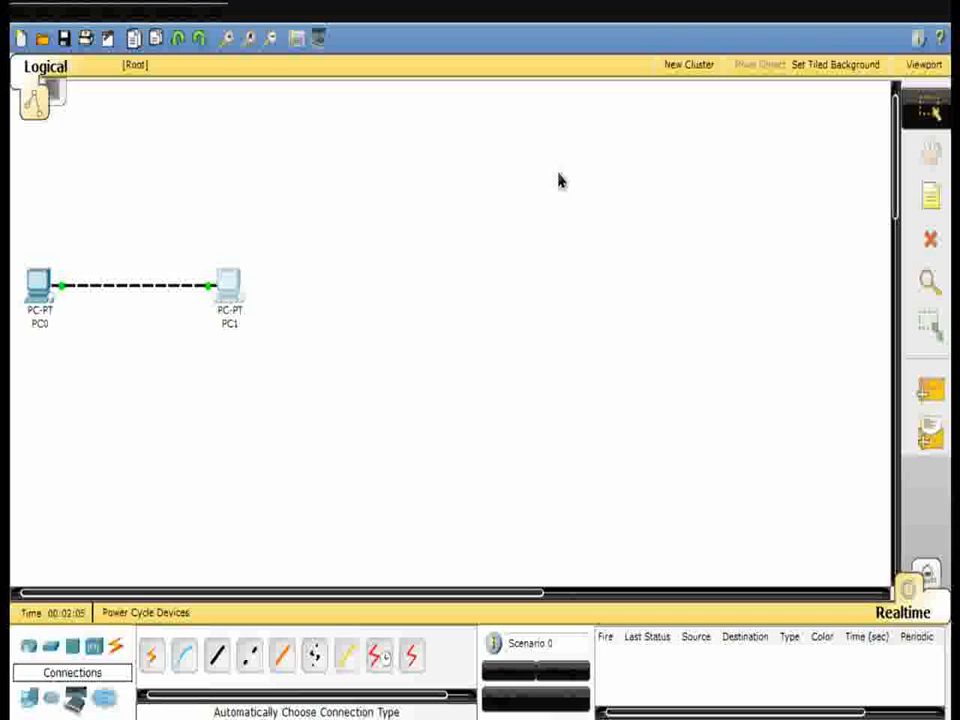
# Send a simple PDU from PC0 to PC1
pyautogui.click(930, 390)
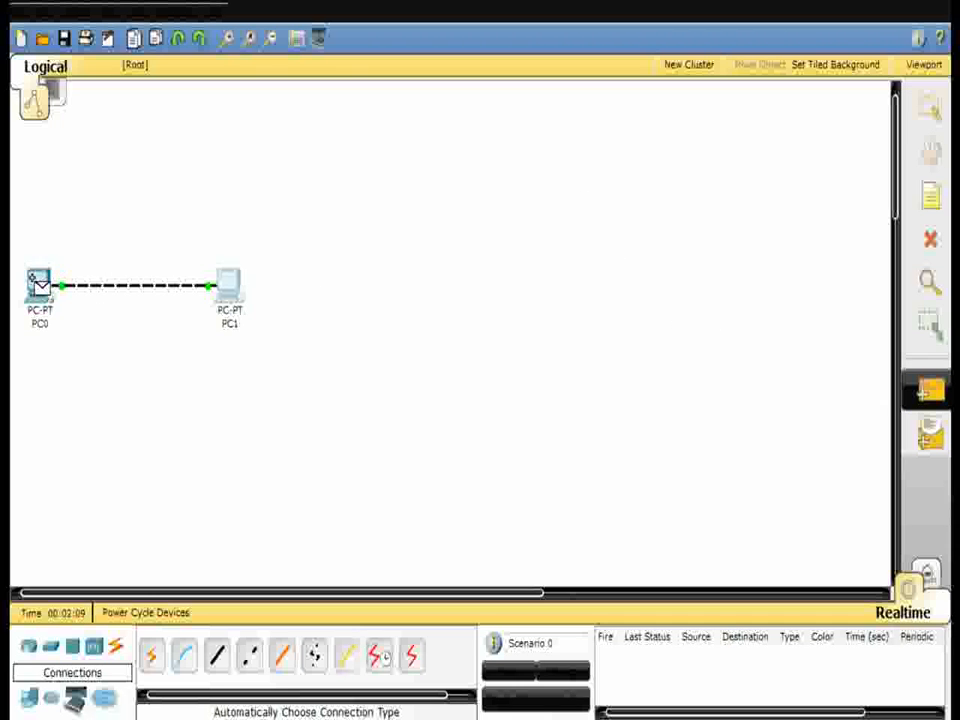
pyautogui.click(40, 287)
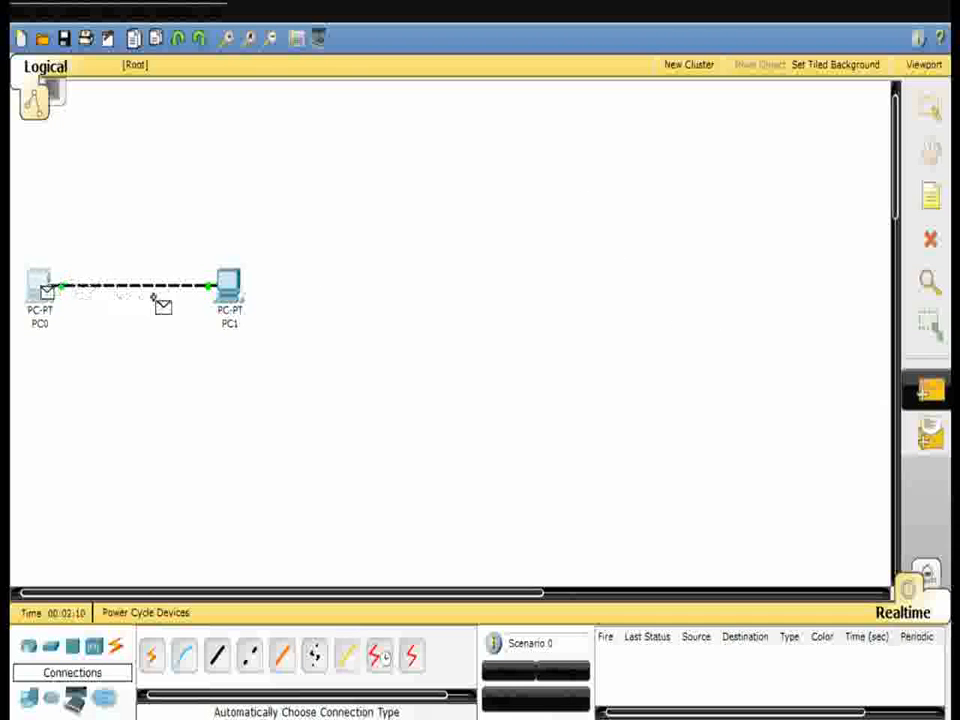
pyautogui.click(227, 287)
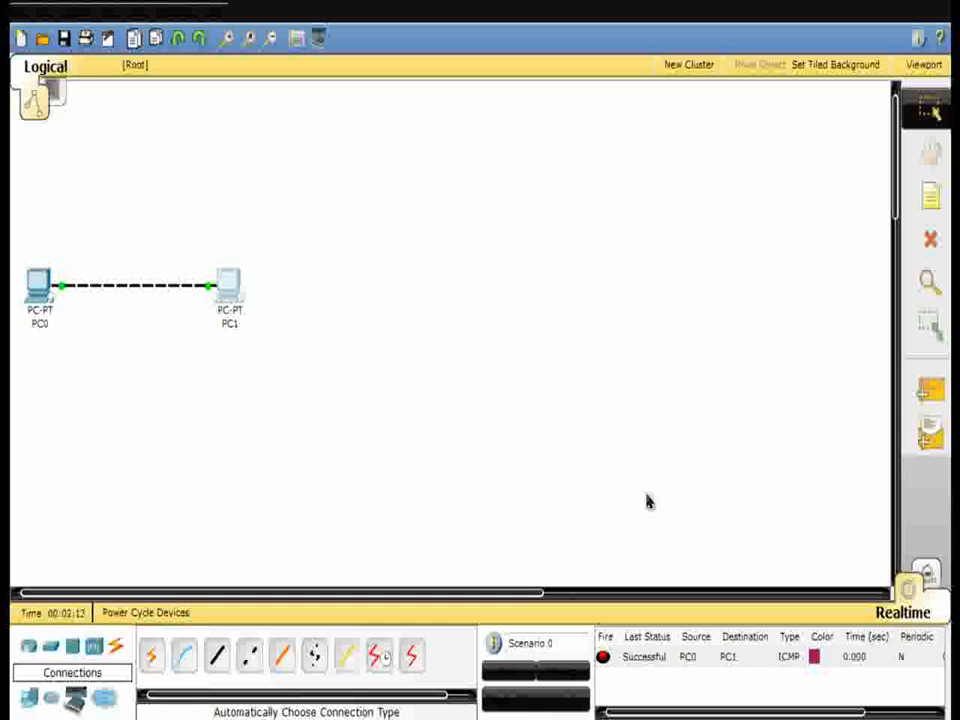
# Auto-play the PC0 to PC1 exchange in simulation mode, and delete the scenario with all its PDUs
pyautogui.click(928, 580)
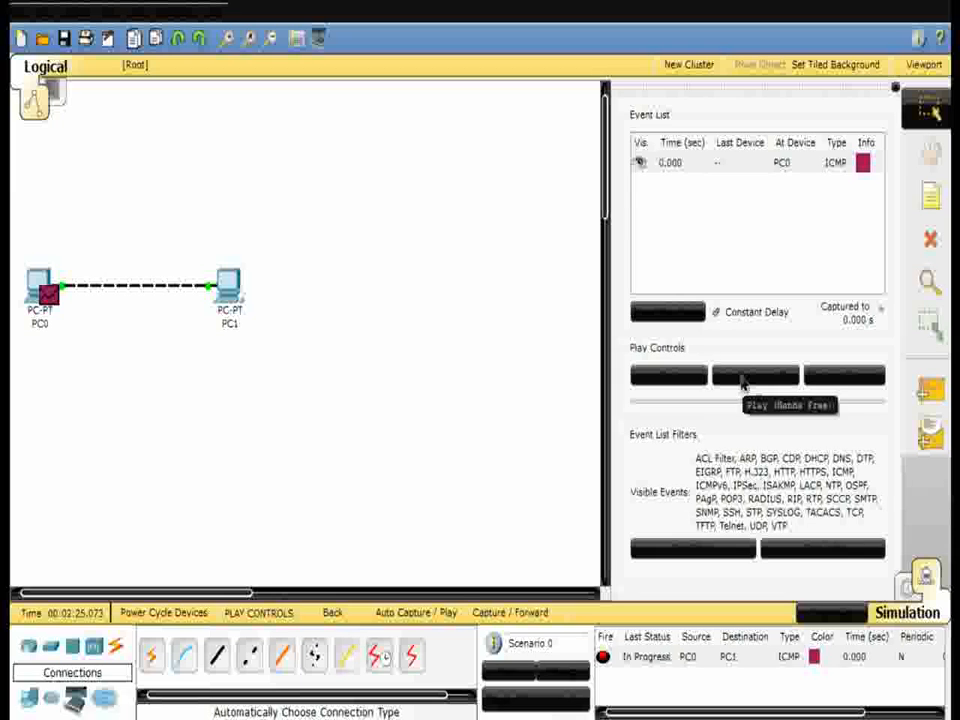
pyautogui.click(742, 380)
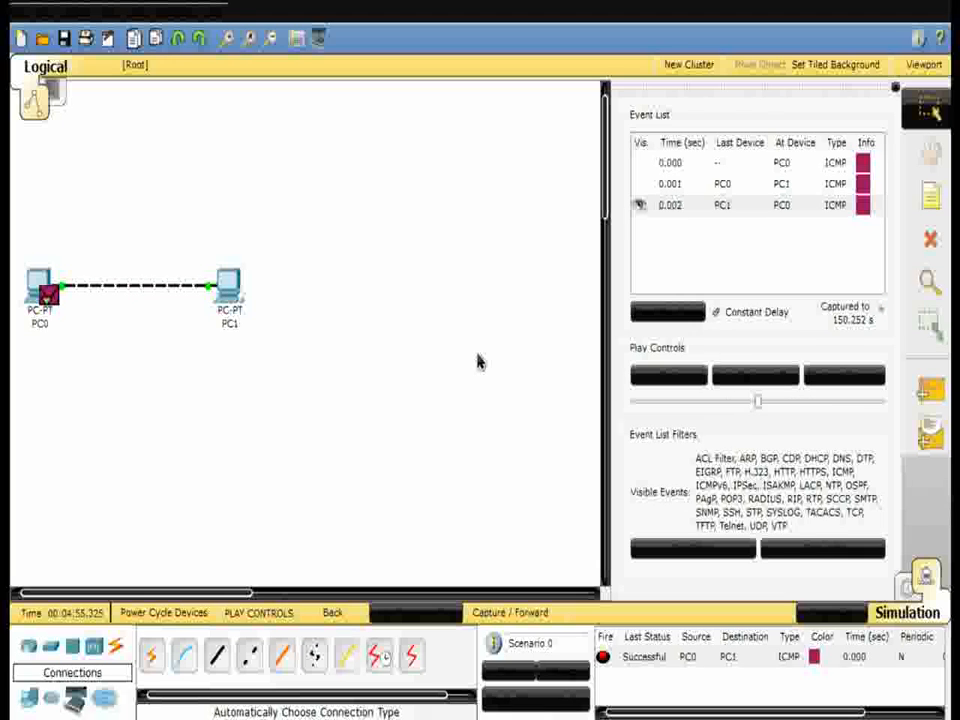
pyautogui.click(566, 672)
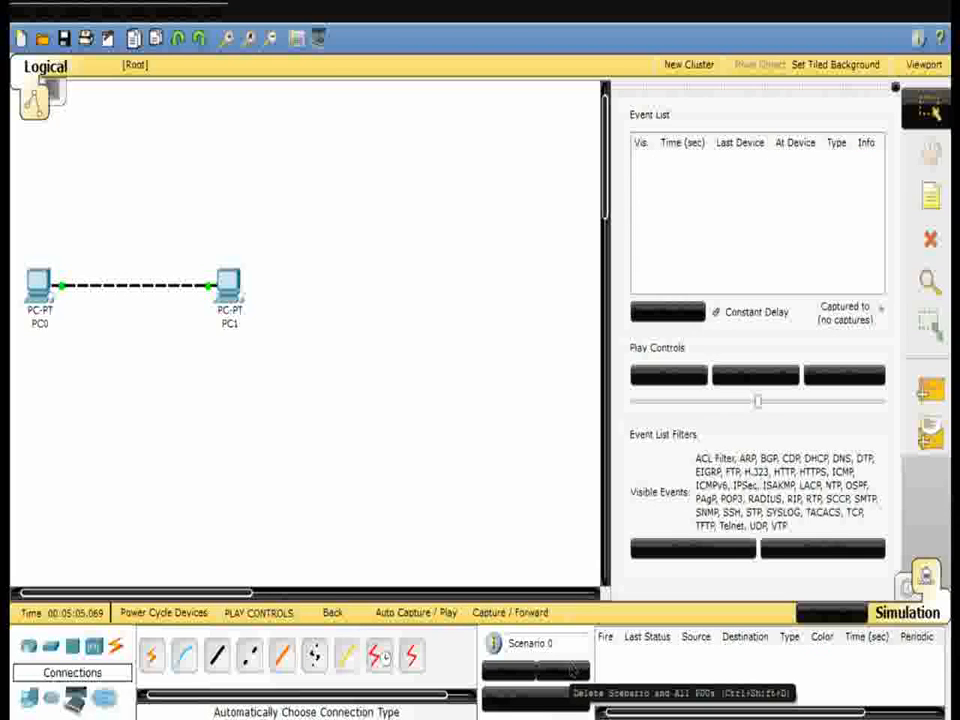
# Turn off automatic bandwidth and duplex on PC0's FastEthernet interface, set it to half duplex, and close the window
pyautogui.click(37, 293)
pyautogui.click(108, 43)
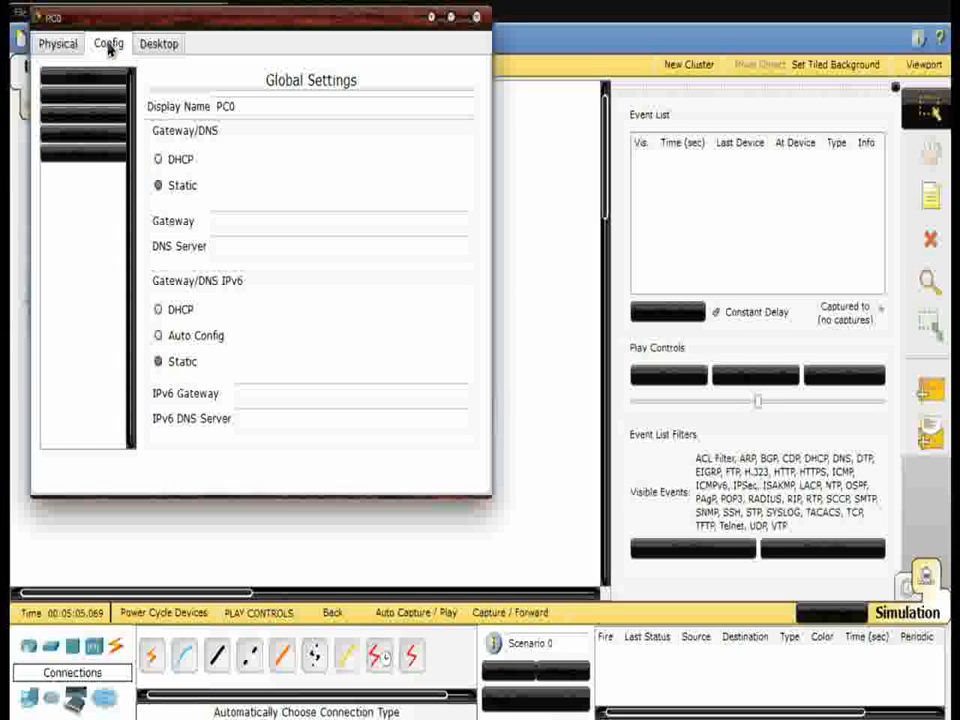
pyautogui.click(101, 157)
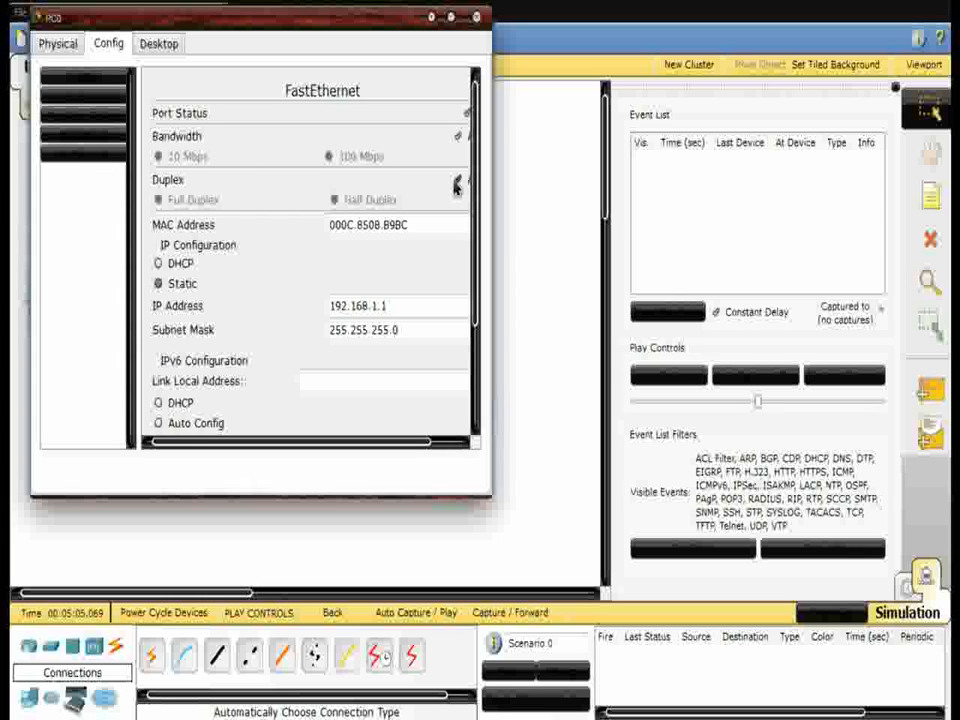
pyautogui.click(457, 182)
pyautogui.click(335, 200)
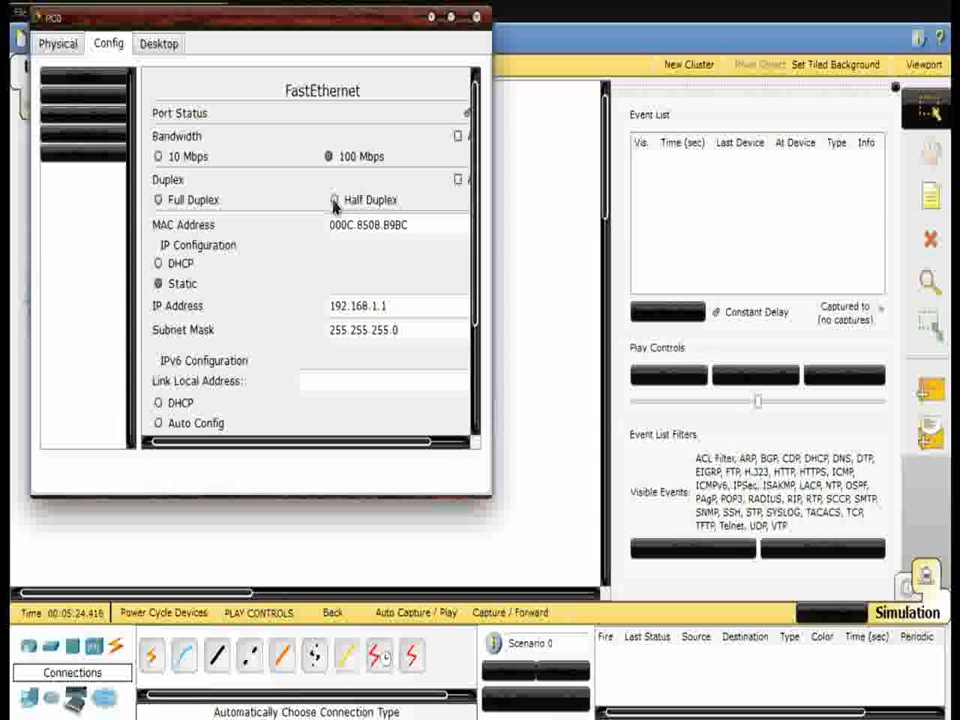
pyautogui.click(476, 18)
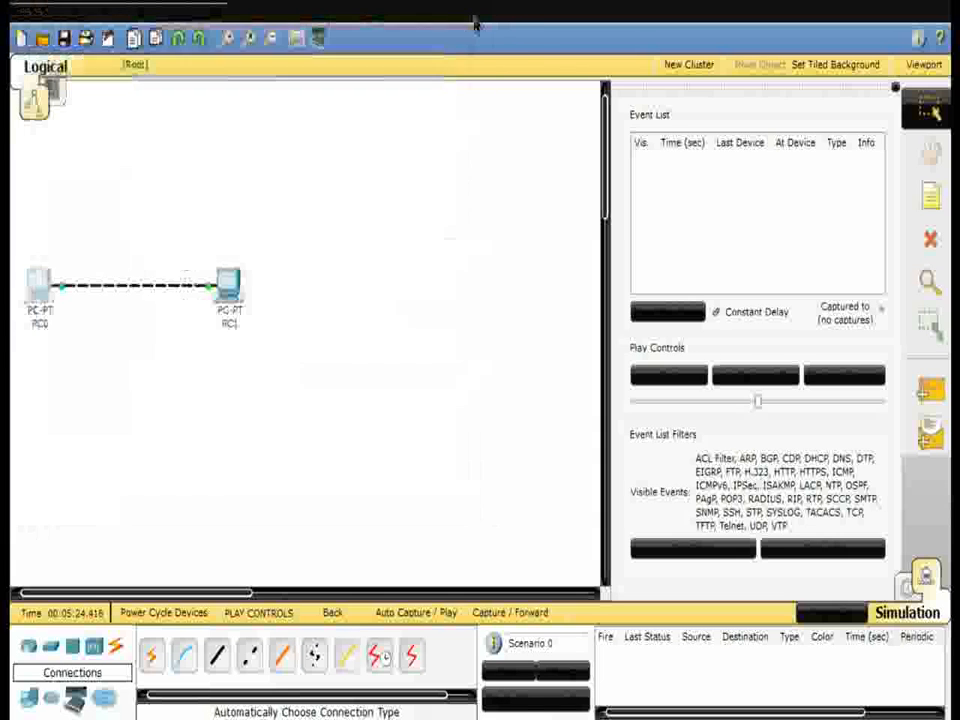
# Turn off automatic bandwidth and duplex on PC1's FastEthernet interface, set it to half duplex, and close the window
pyautogui.click(228, 288)
pyautogui.click(117, 70)
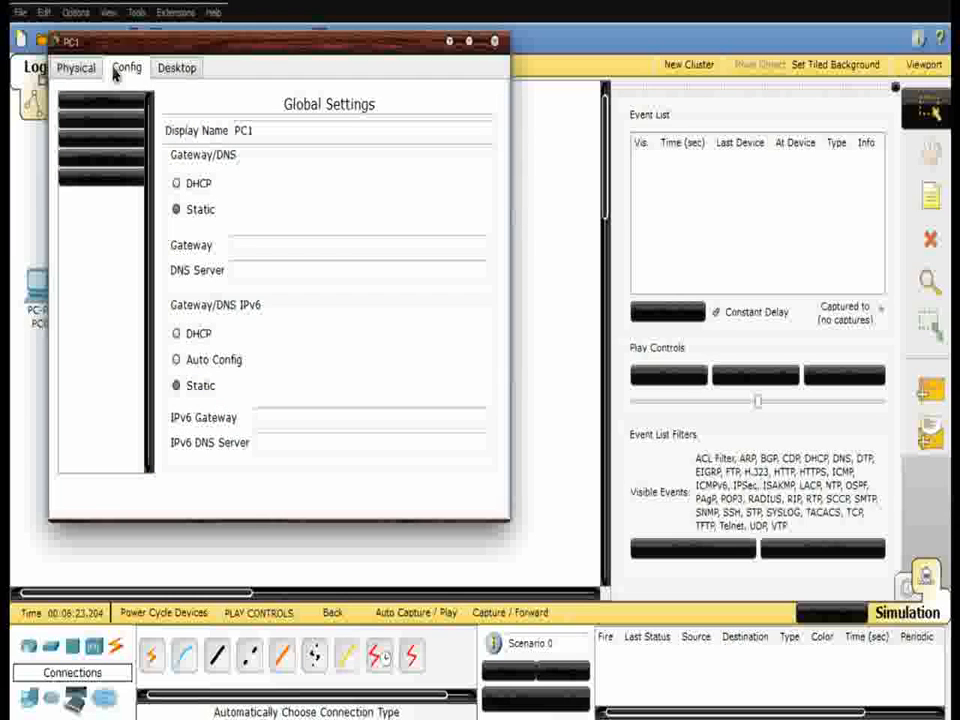
pyautogui.click(133, 180)
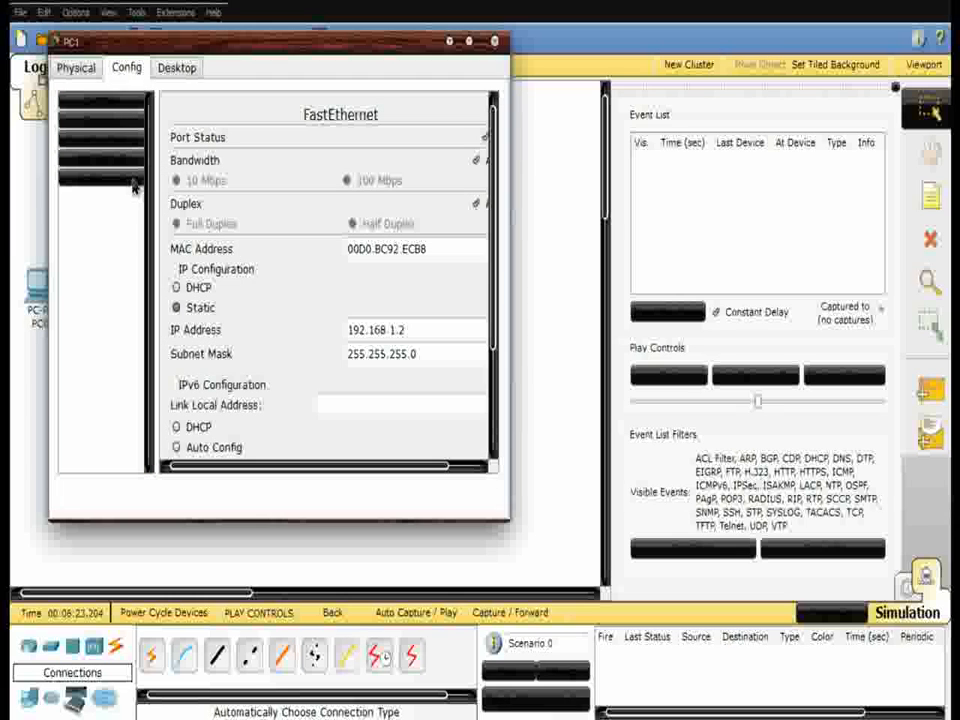
pyautogui.click(476, 205)
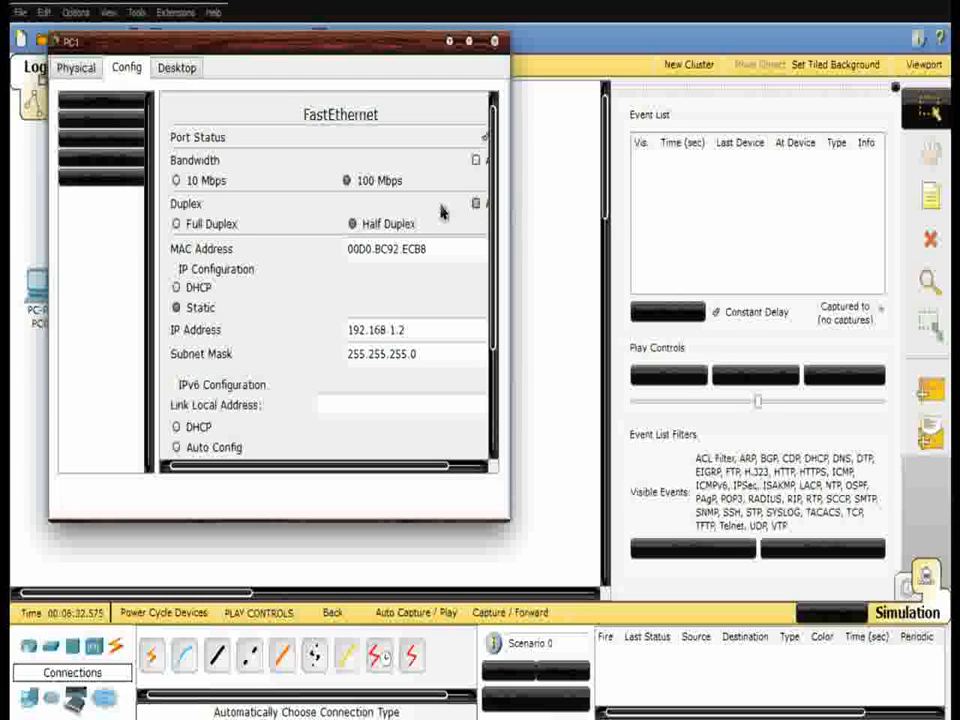
pyautogui.click(354, 225)
pyautogui.click(496, 42)
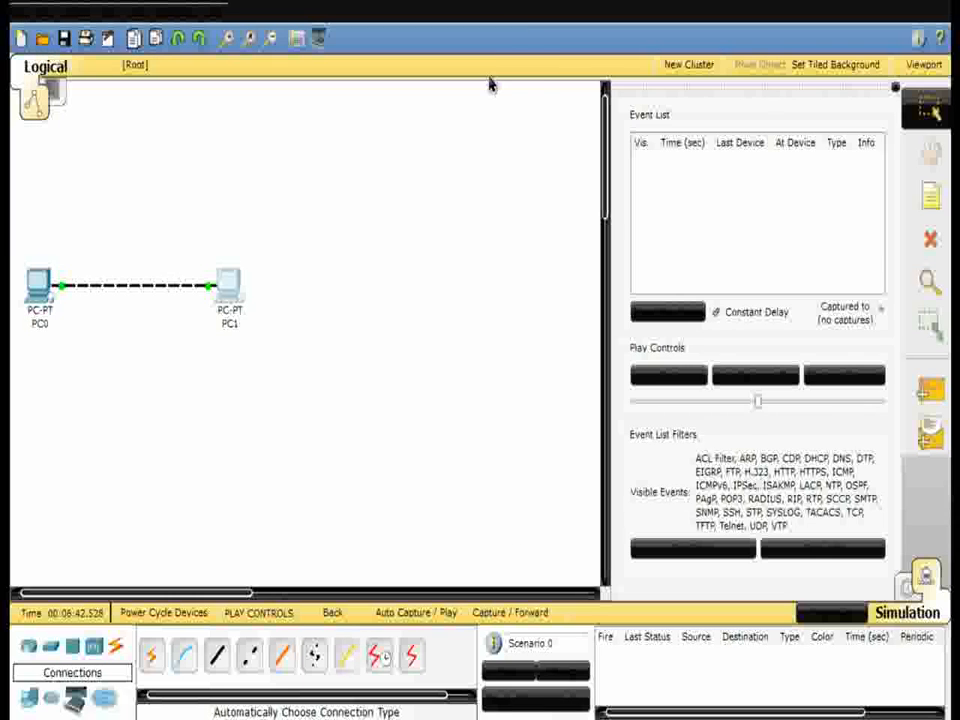
# Add two simple PDUs in opposite directions, one from PC0 to PC1 and one from PC1 to PC0
pyautogui.click(930, 390)
pyautogui.click(38, 283)
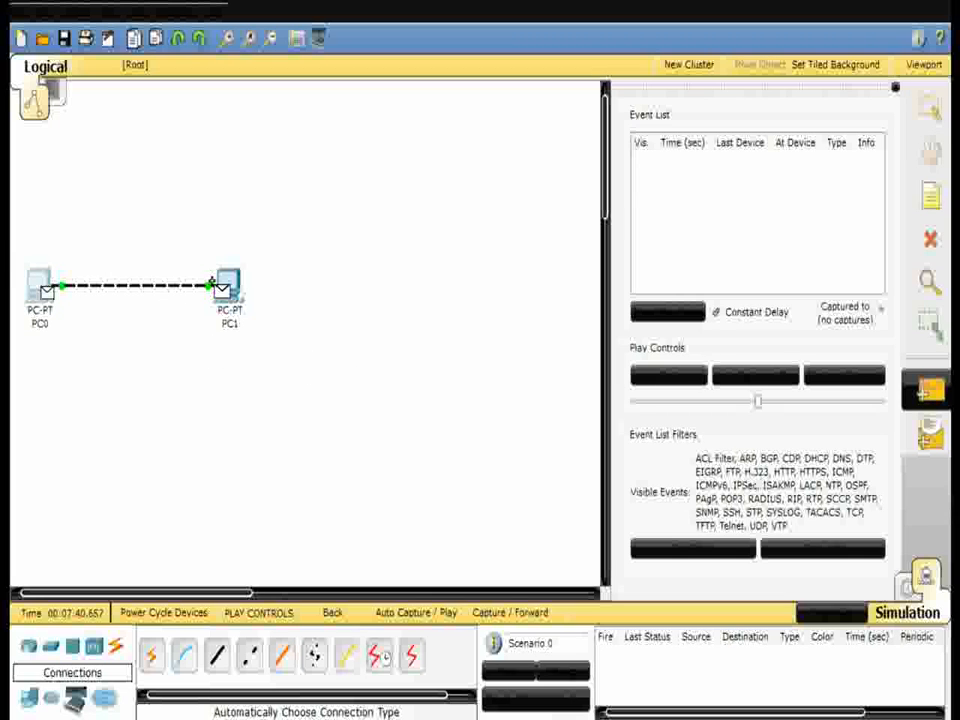
pyautogui.click(226, 283)
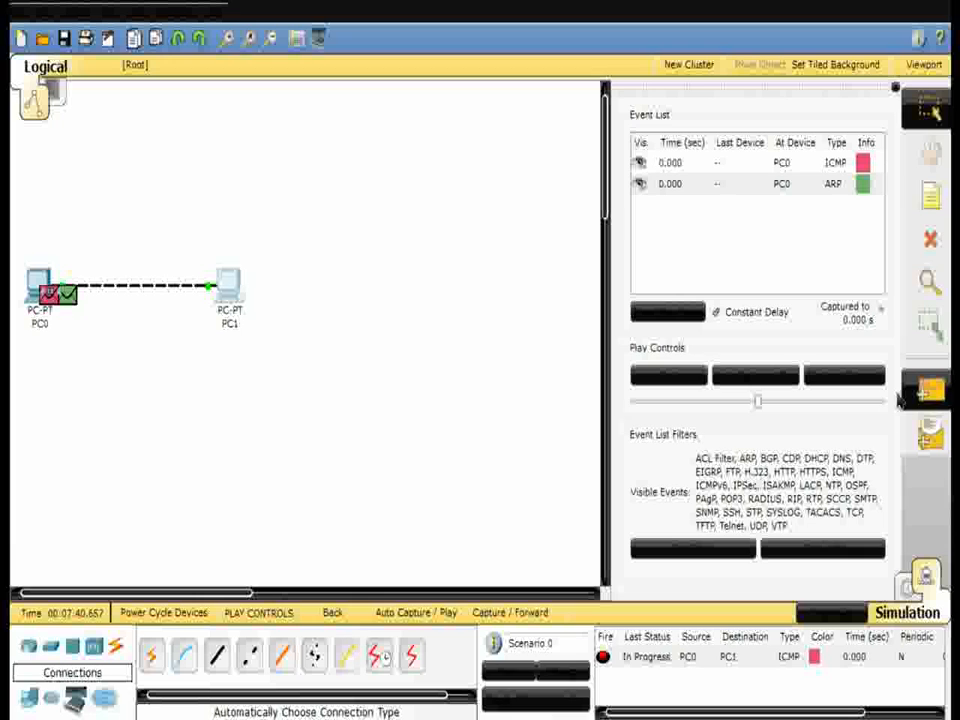
pyautogui.click(940, 393)
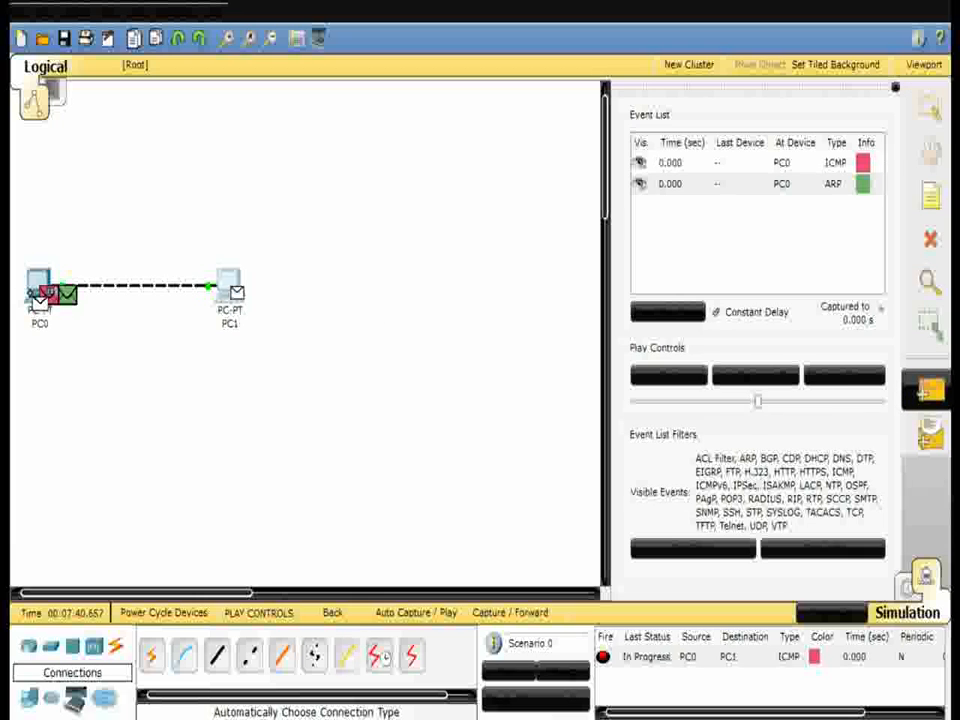
pyautogui.click(36, 287)
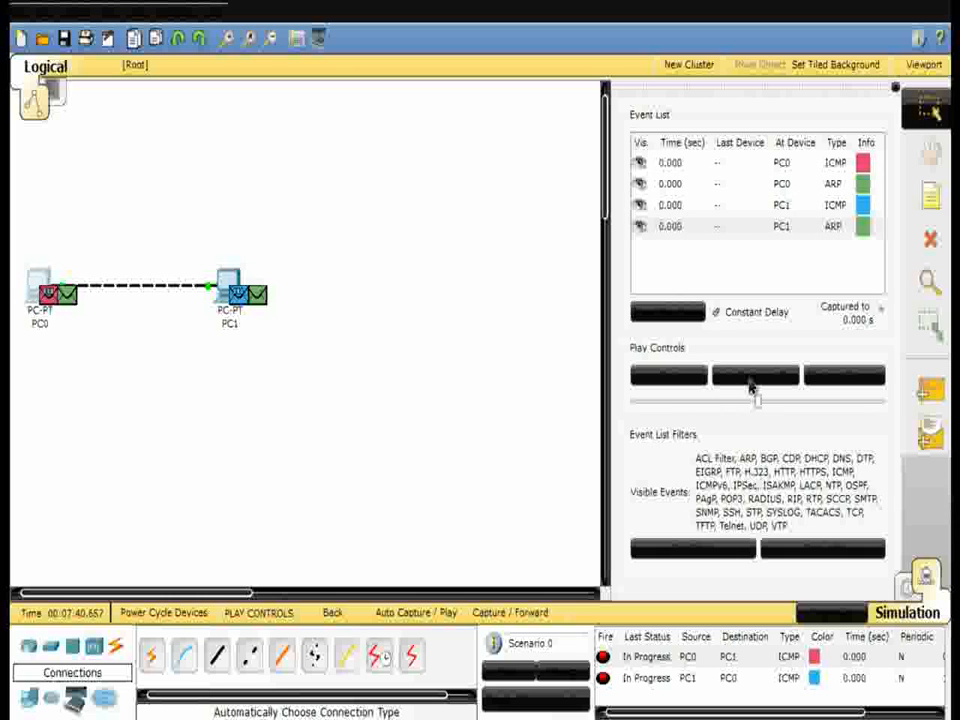
# Auto-play the two-way half-duplex exchange, and delete the scenario with its PDUs
pyautogui.click(751, 385)
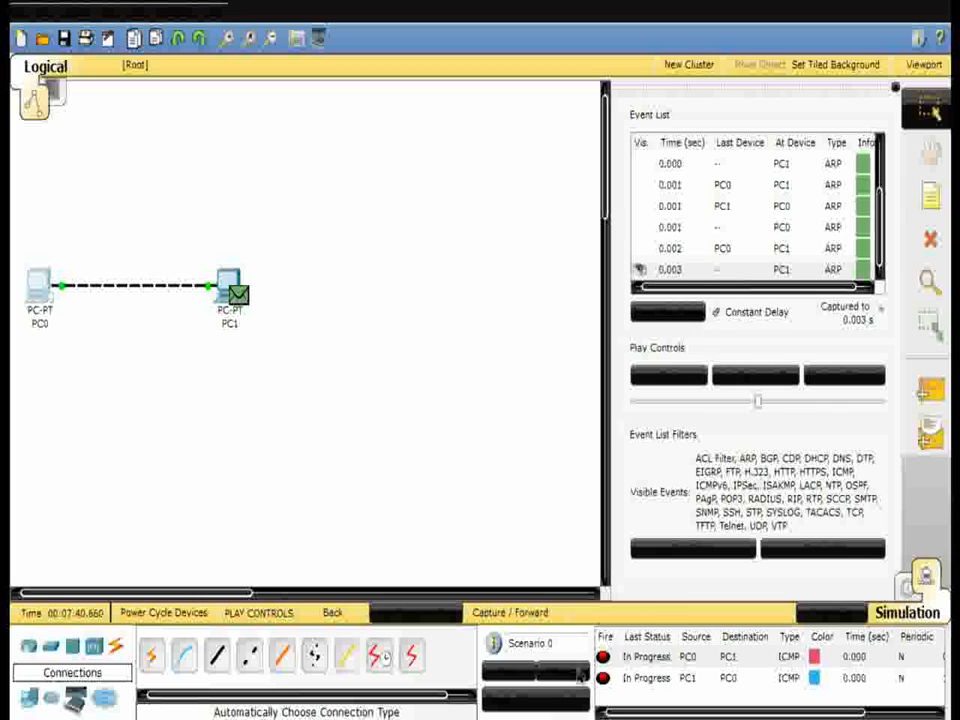
pyautogui.click(578, 678)
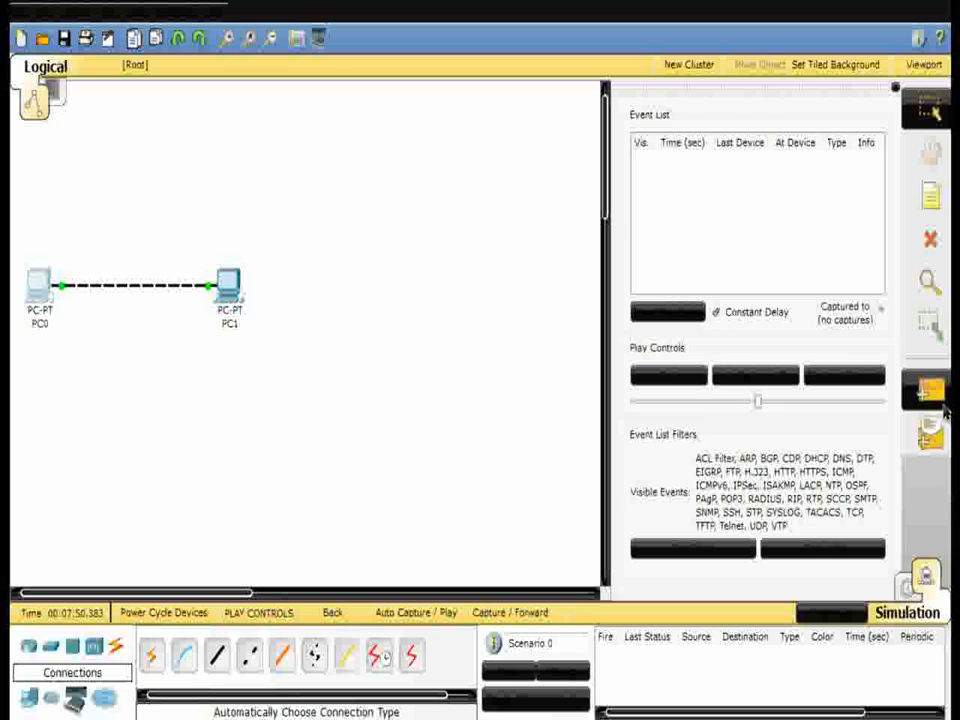
# Set PC0's FastEthernet interface to full duplex and close its configuration window
pyautogui.click(38, 280)
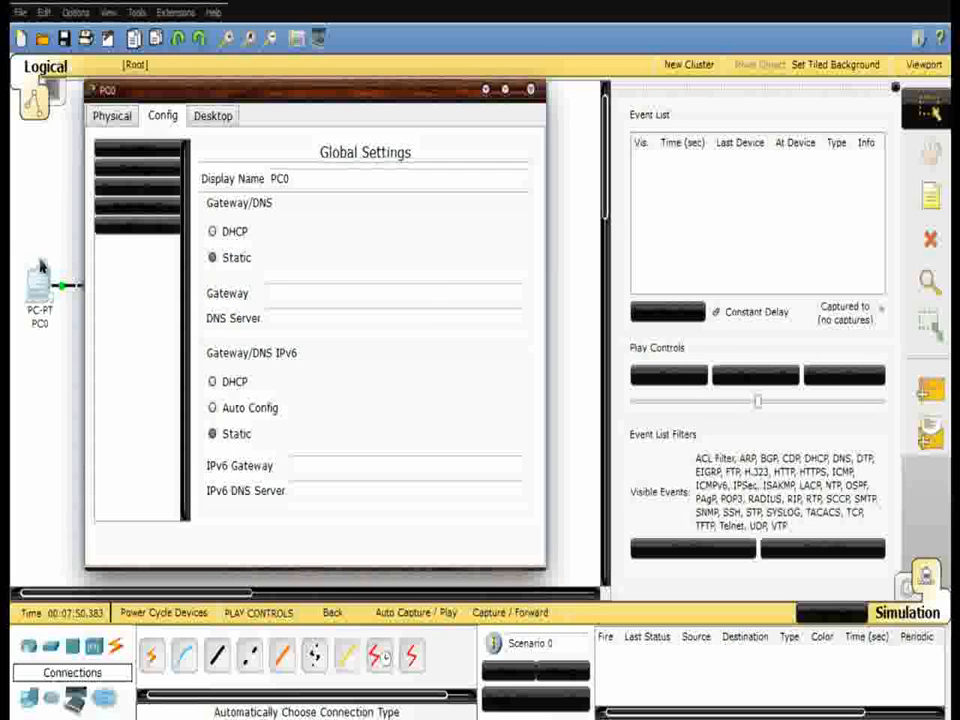
pyautogui.click(119, 229)
pyautogui.click(212, 272)
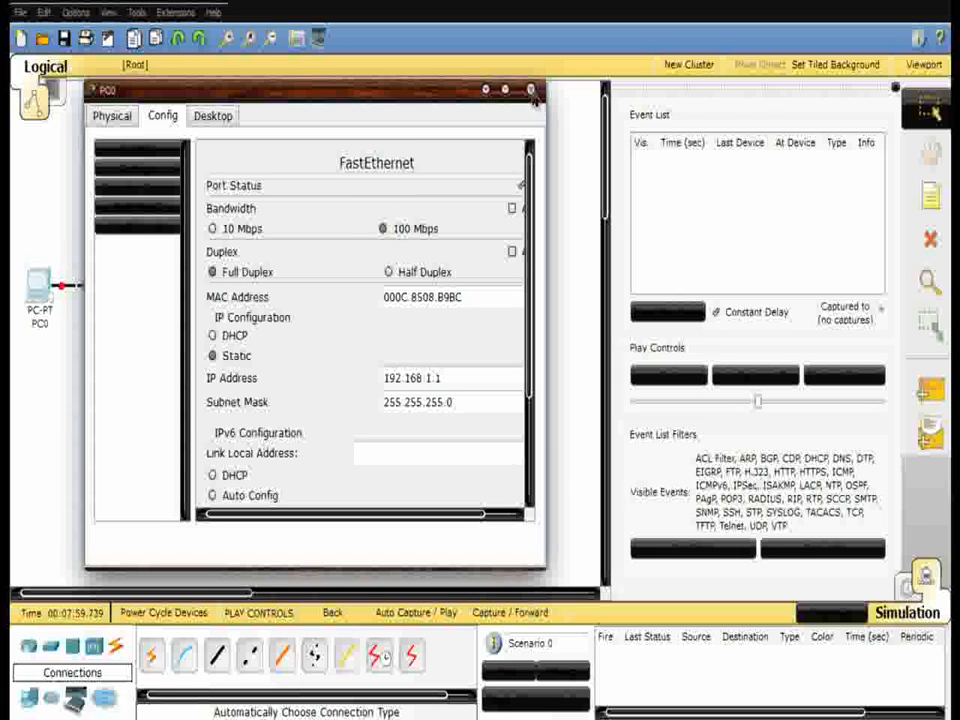
pyautogui.click(530, 89)
# Set PC1's FastEthernet interface to full duplex and close its configuration window
pyautogui.click(230, 282)
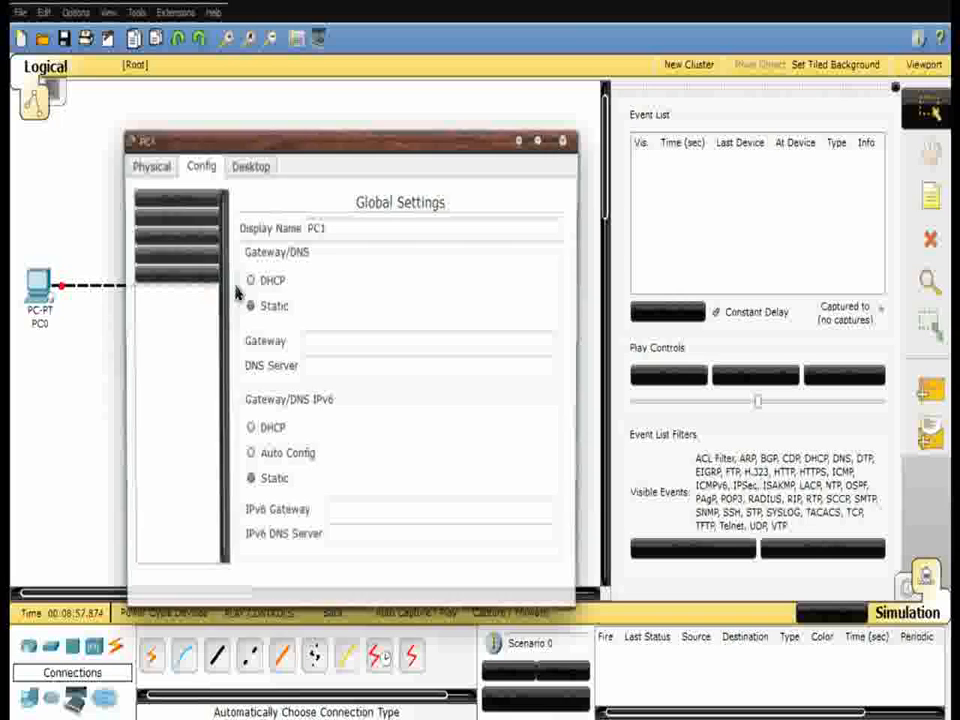
pyautogui.click(200, 280)
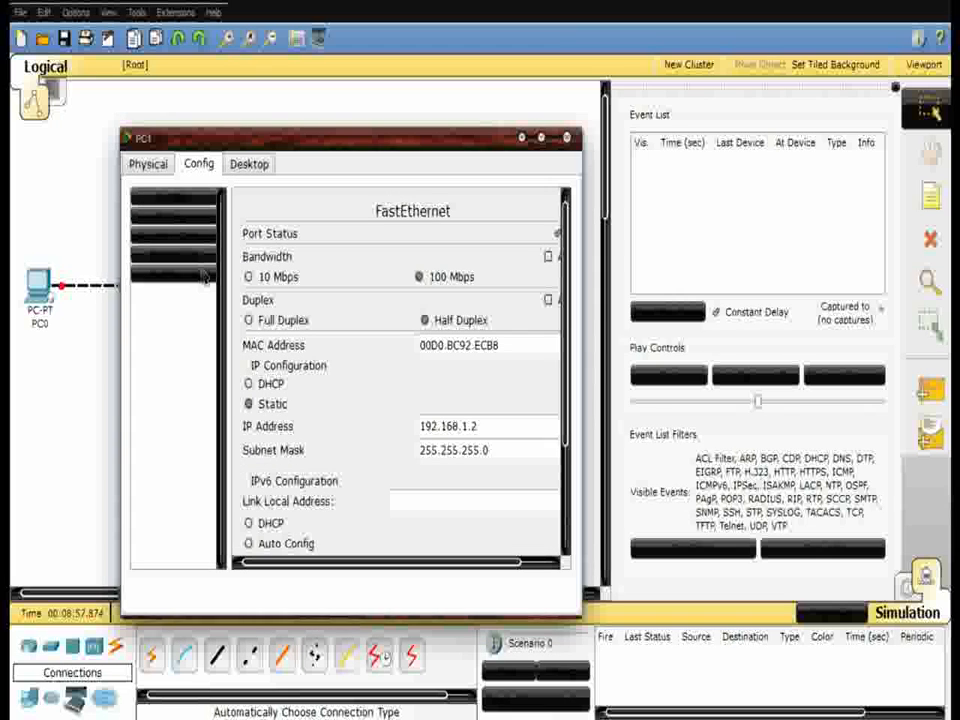
pyautogui.click(248, 321)
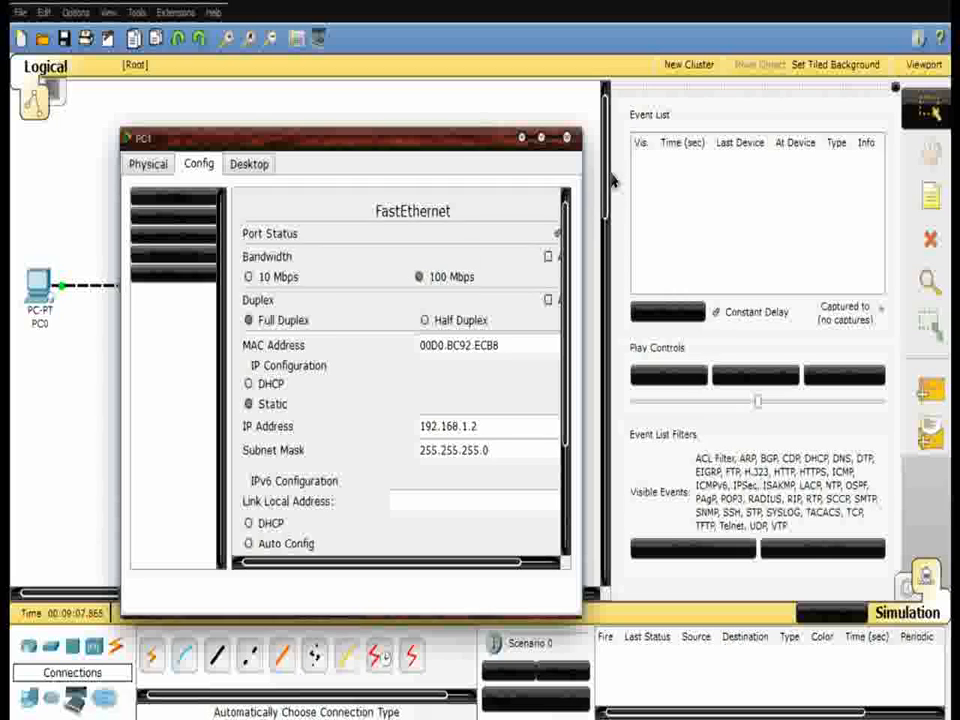
pyautogui.click(566, 137)
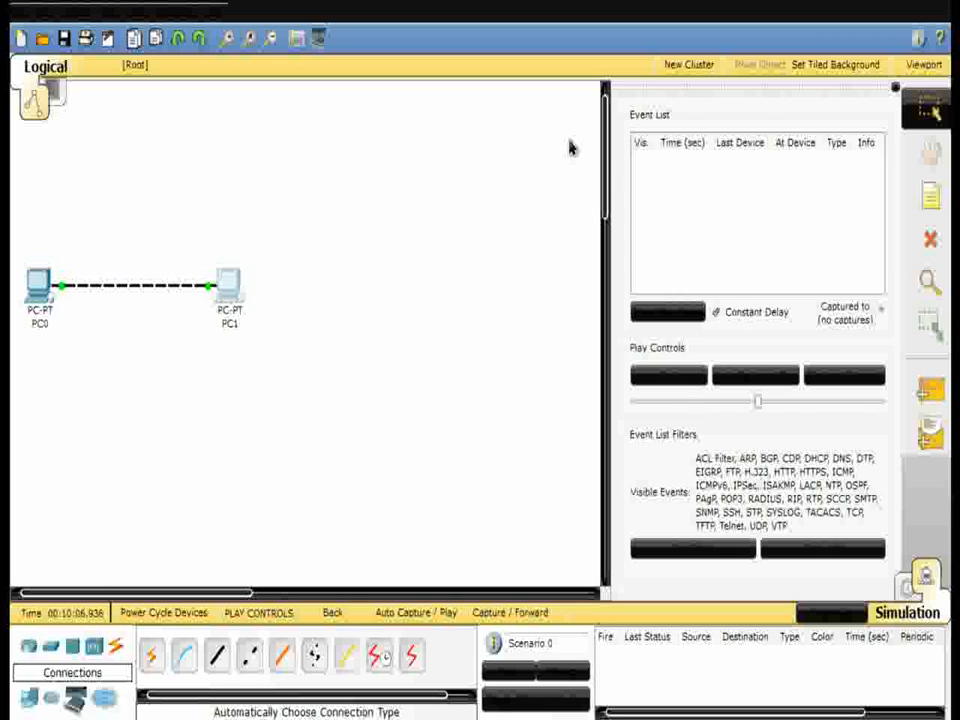
# Add a simple PDU from PC0 to PC1 and another from PC1 to PC0 for the full-duplex test
pyautogui.click(930, 390)
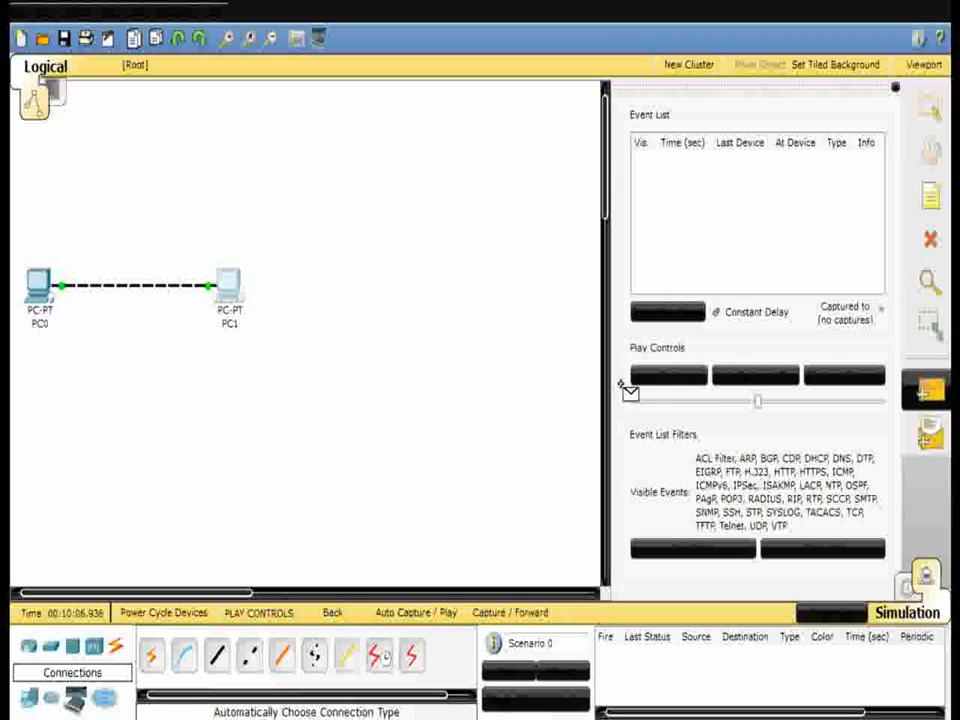
pyautogui.click(38, 282)
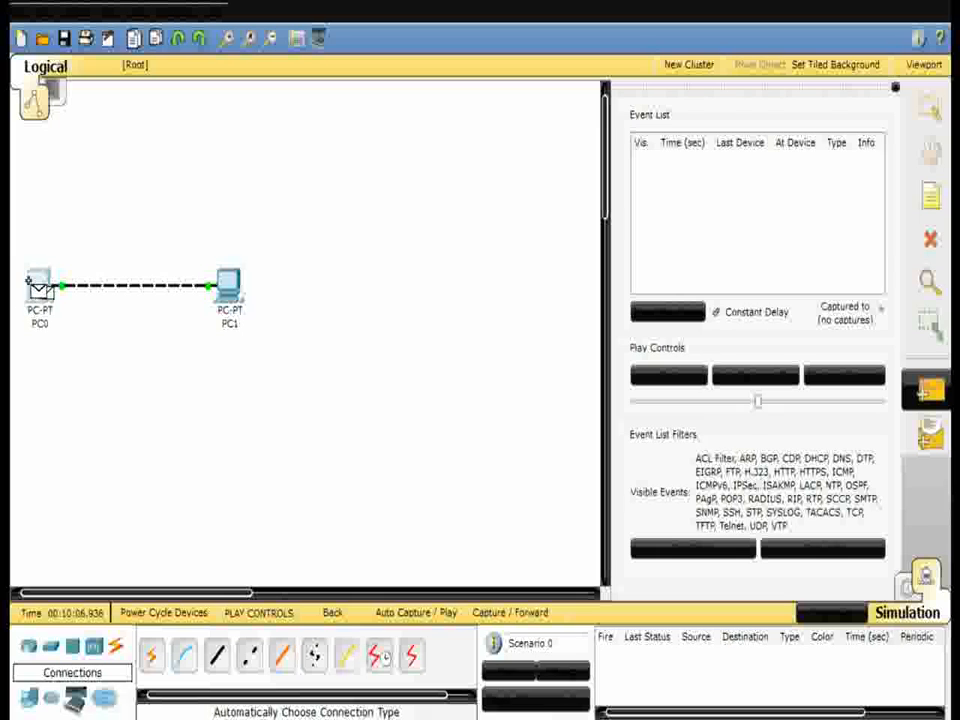
pyautogui.click(229, 284)
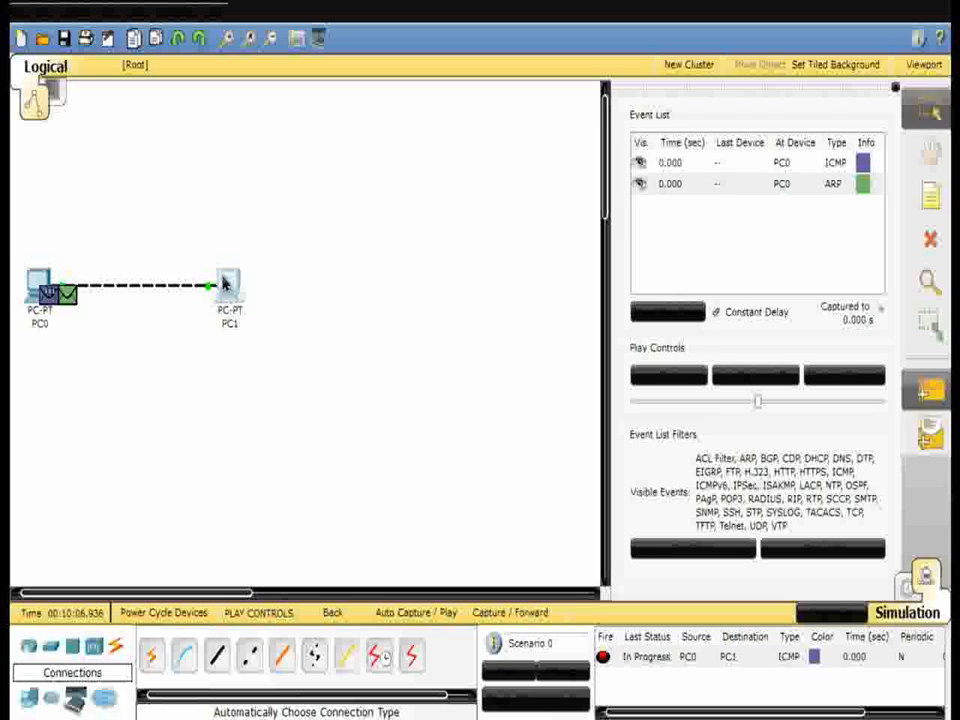
pyautogui.click(930, 390)
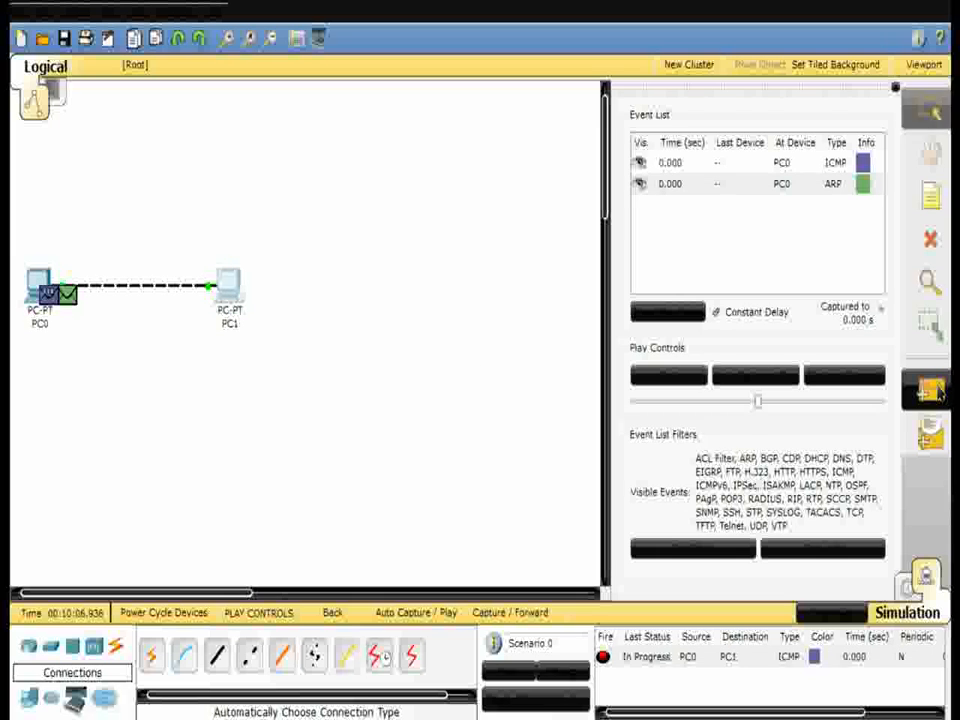
pyautogui.click(229, 285)
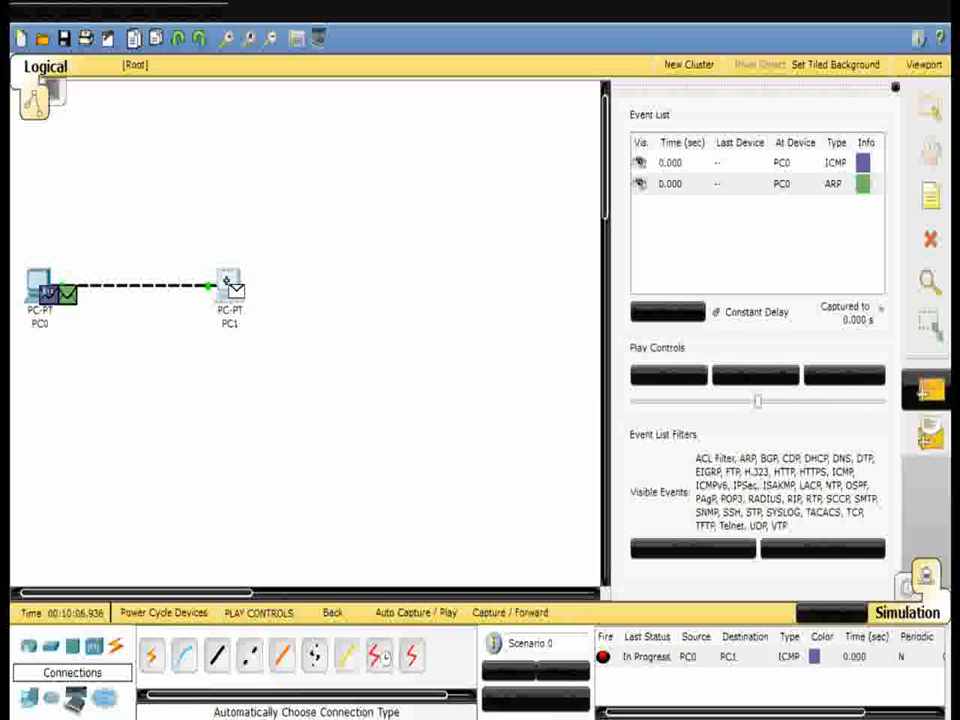
pyautogui.click(40, 284)
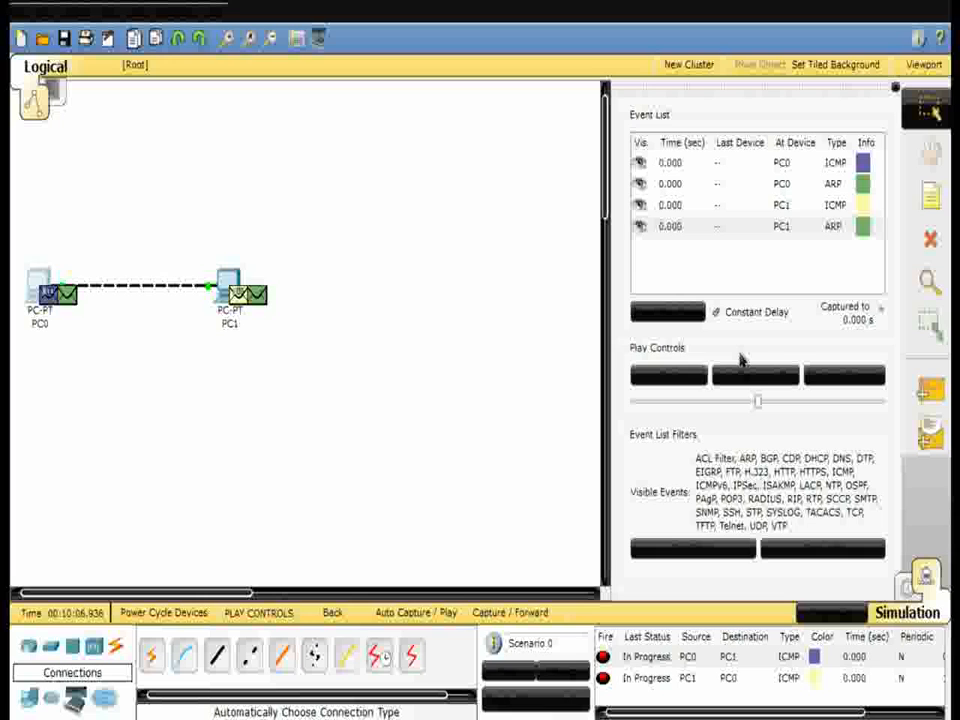
# Auto-play the capture of the two-way full-duplex exchange between PC0 and PC1
pyautogui.click(756, 376)
pyautogui.click(756, 378)
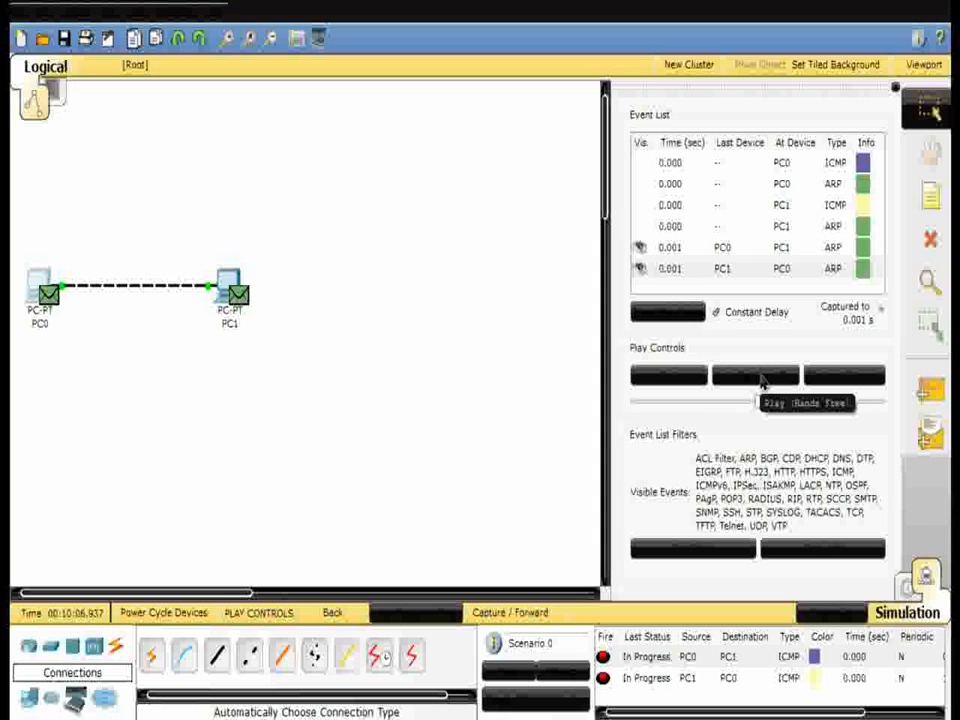
pyautogui.click(760, 380)
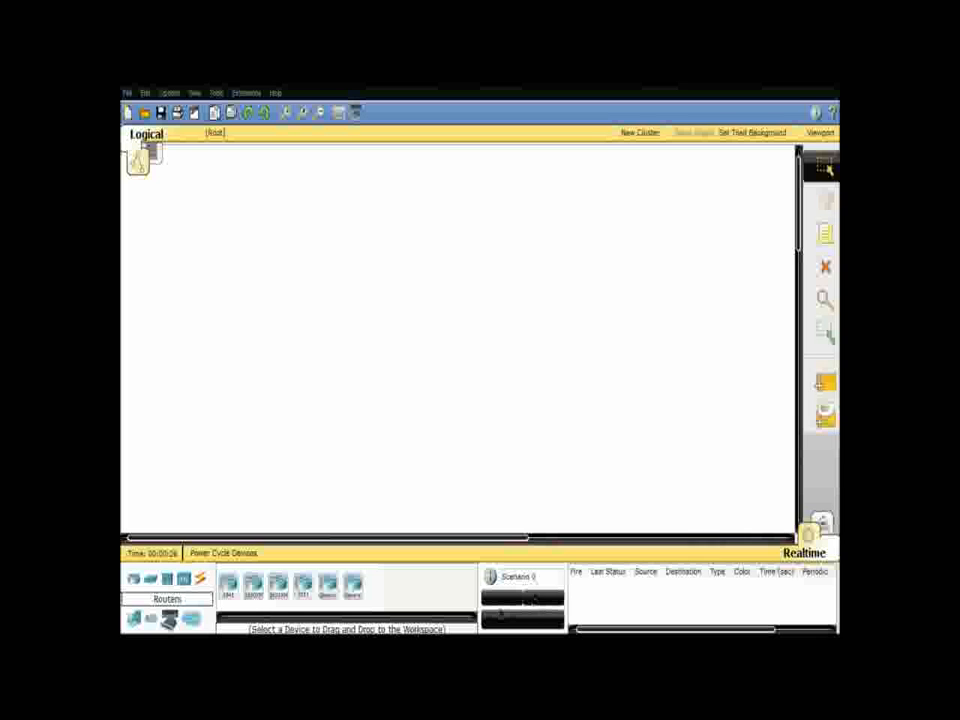
# Place two PC-PT end devices side by side in the empty workspace and a Hub-PT centred below them
pyautogui.click(132, 620)
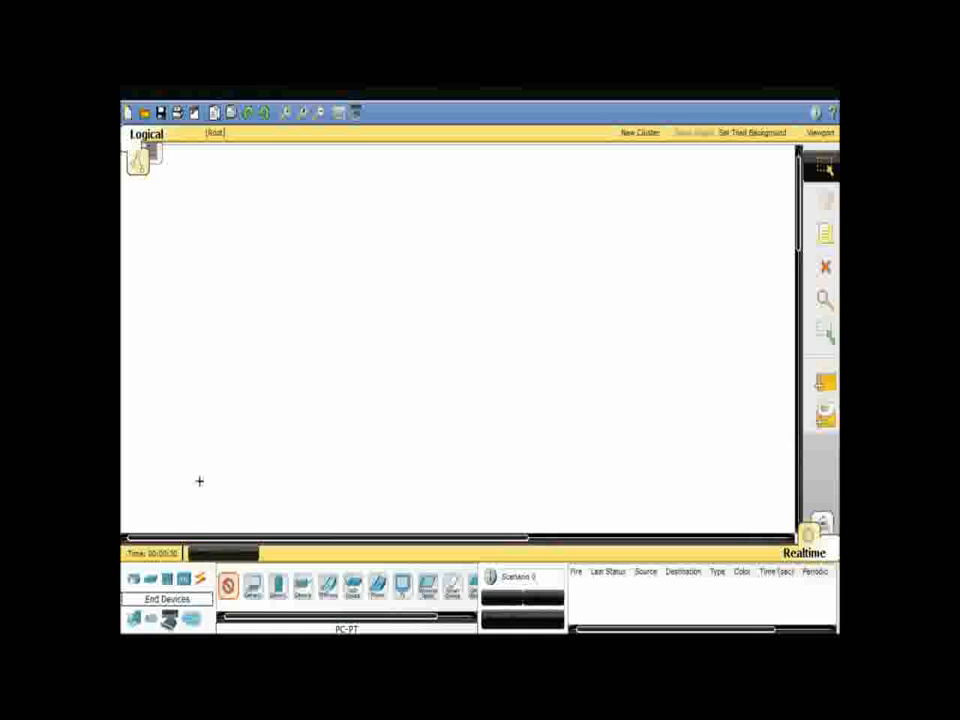
pyautogui.click(137, 287)
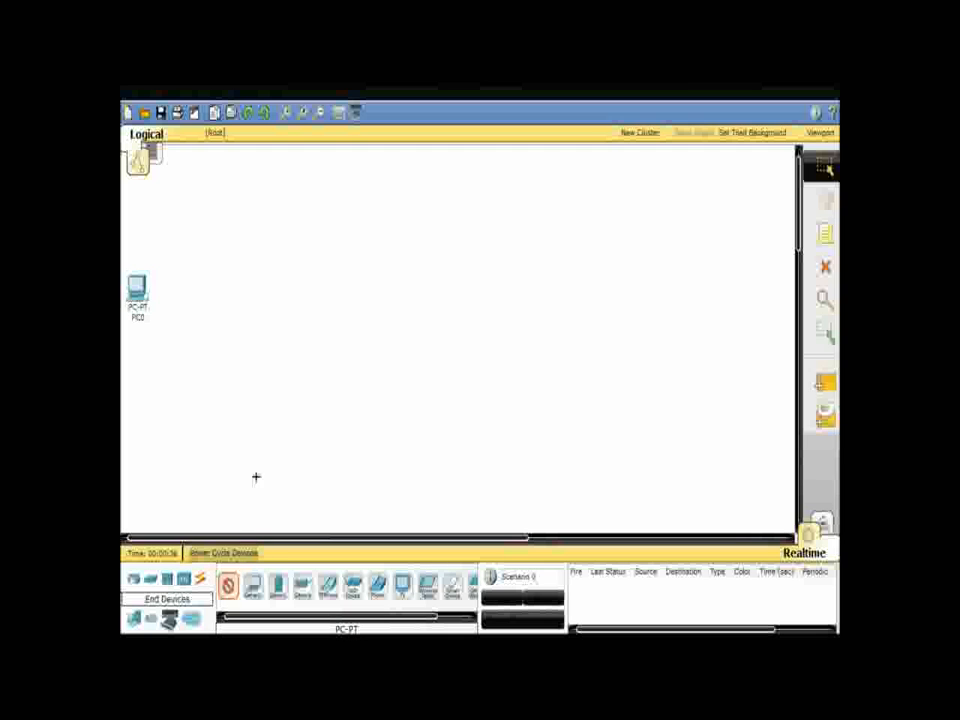
pyautogui.click(316, 297)
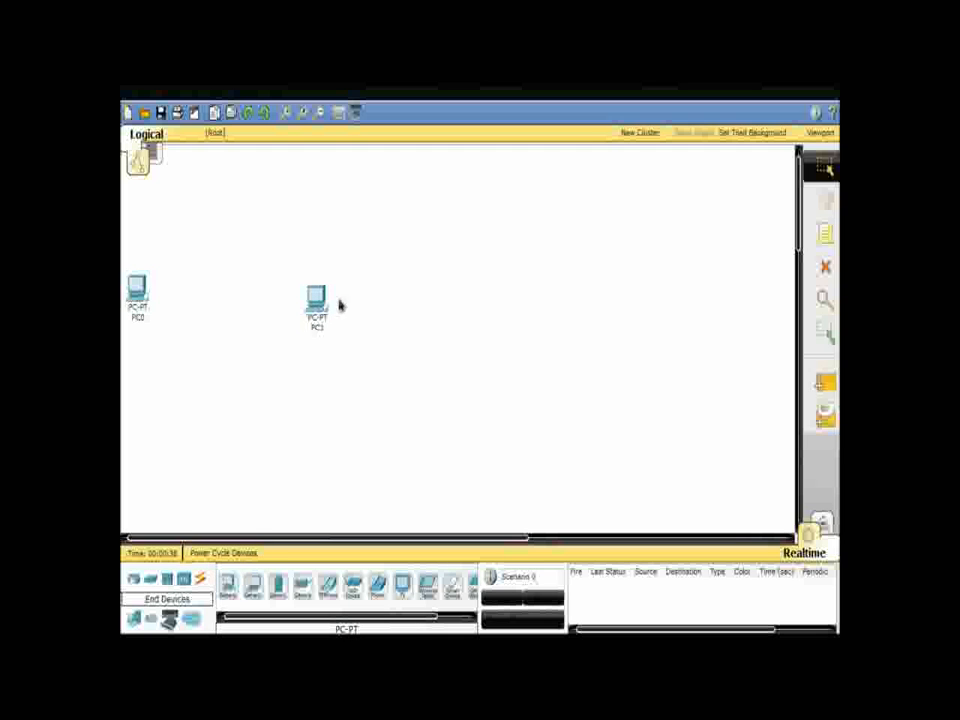
pyautogui.click(166, 579)
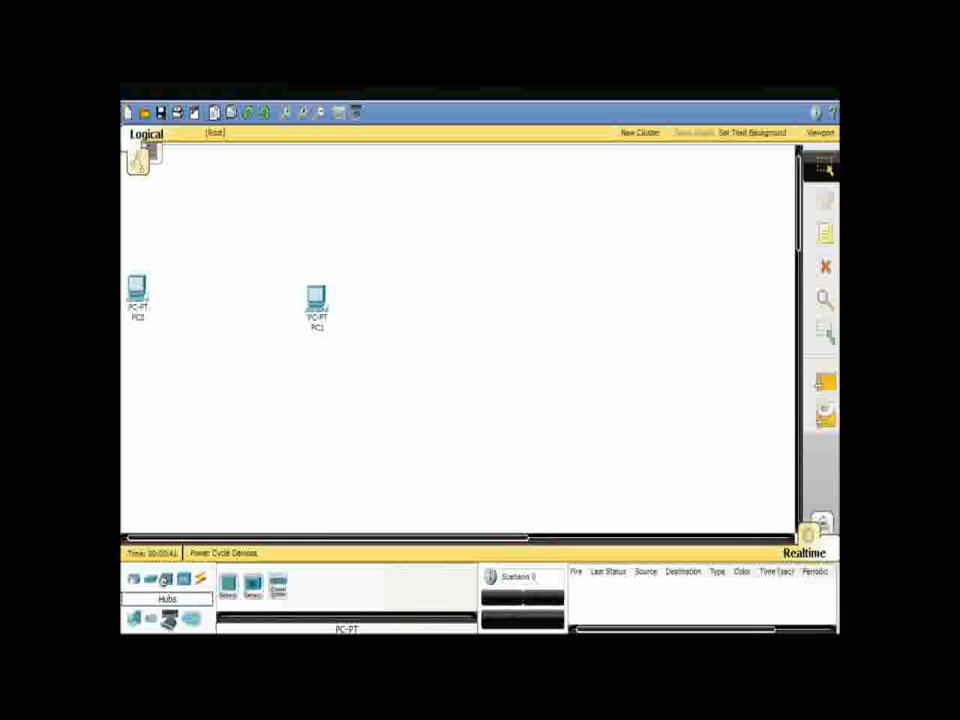
pyautogui.click(228, 586)
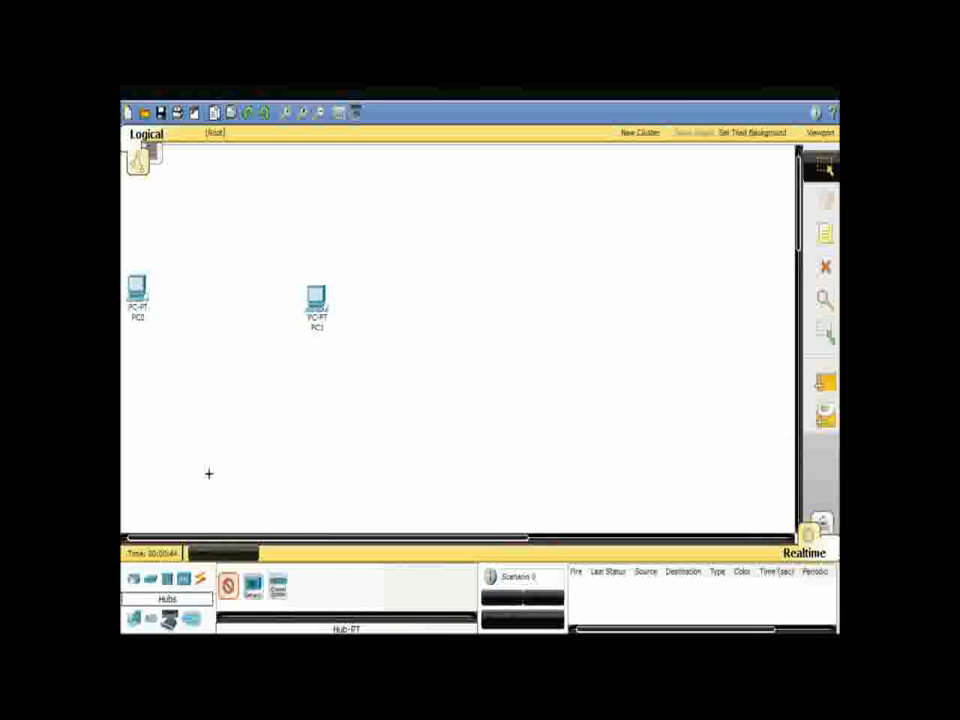
pyautogui.click(210, 440)
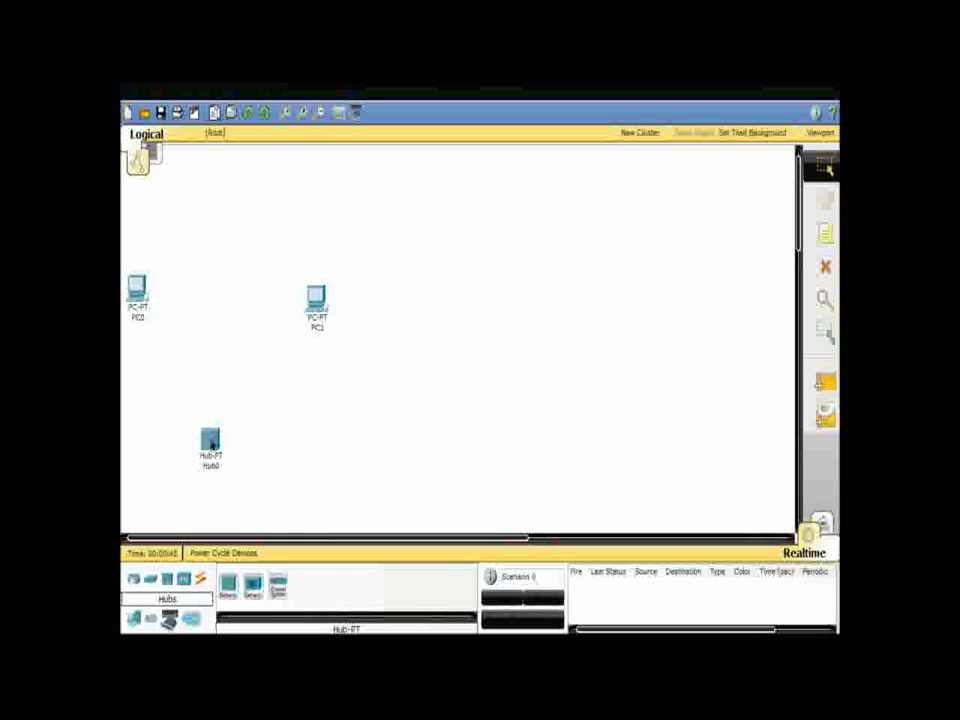
# Connect PC0 and PC1 to the hub, each with an automatically chosen connection type
pyautogui.click(200, 580)
pyautogui.click(228, 586)
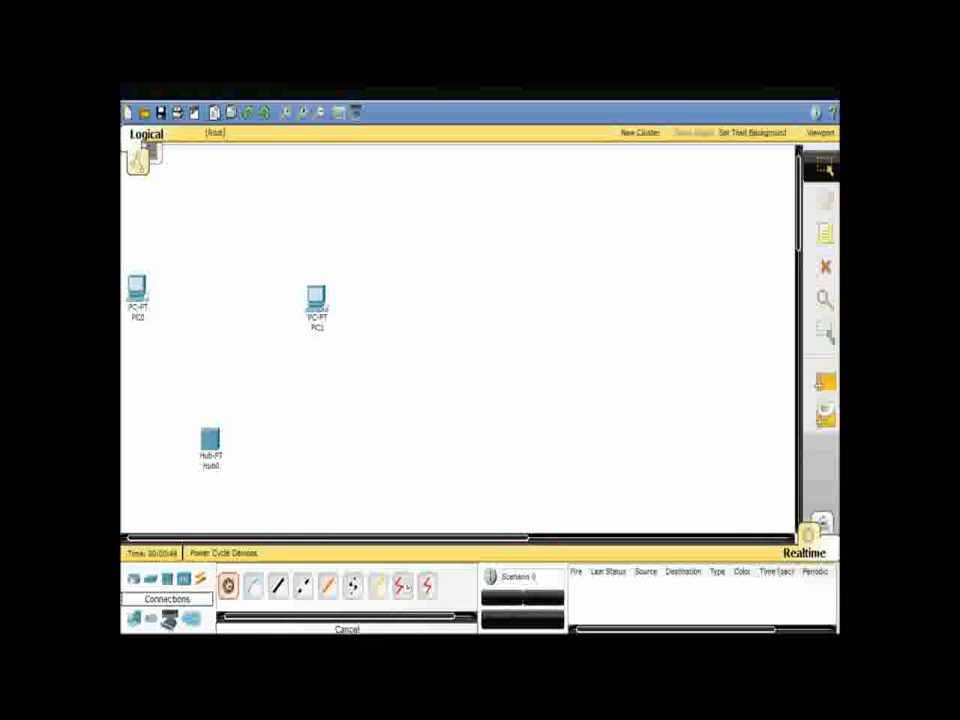
pyautogui.click(138, 296)
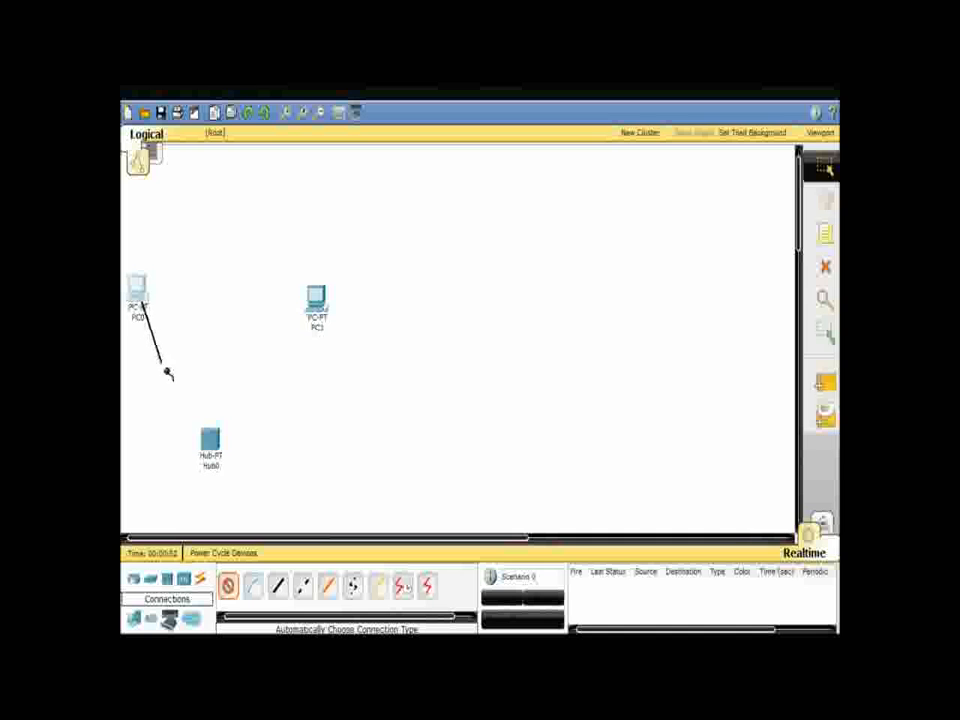
pyautogui.click(208, 440)
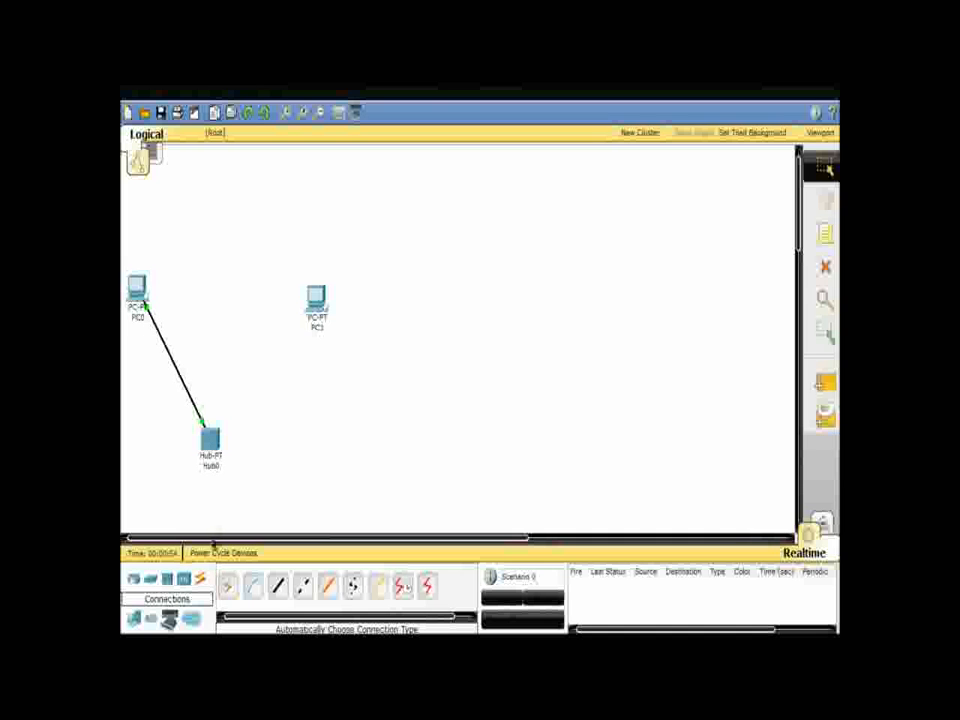
pyautogui.click(229, 587)
pyautogui.click(316, 298)
pyautogui.click(209, 440)
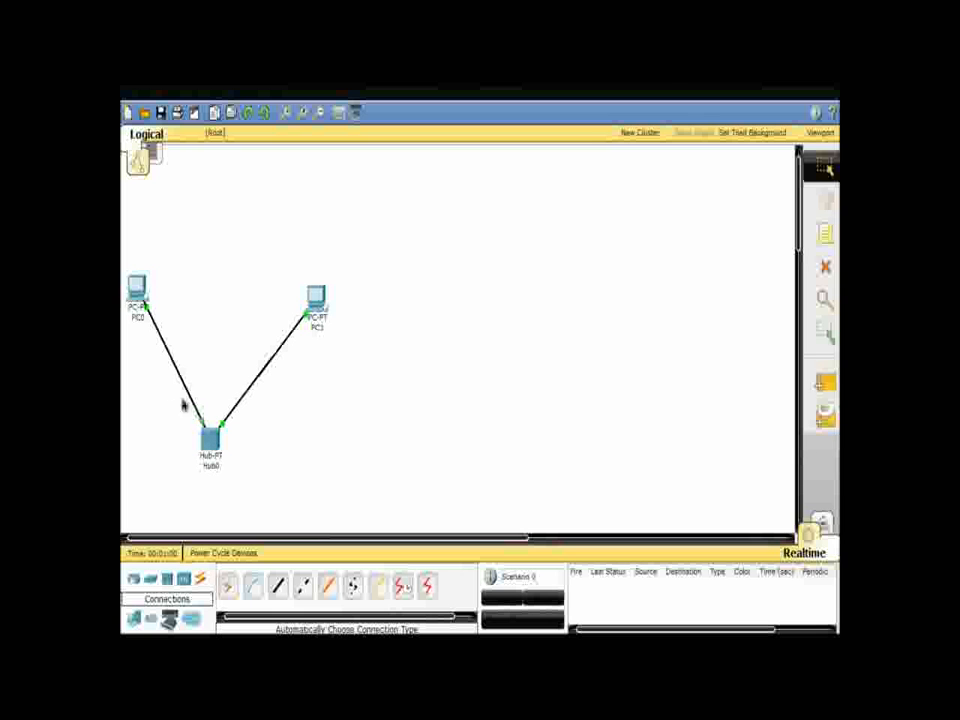
# Give PC0 the static IP address 192.168.1.1 with subnet mask 255.255.255.0, and close its window
pyautogui.click(136, 290)
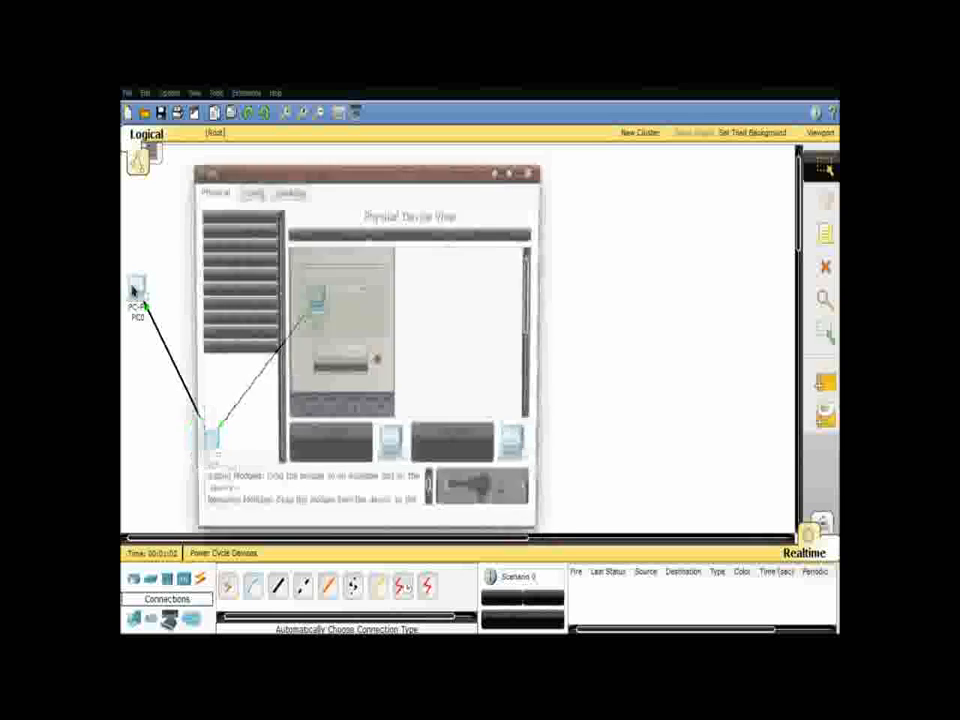
pyautogui.click(290, 191)
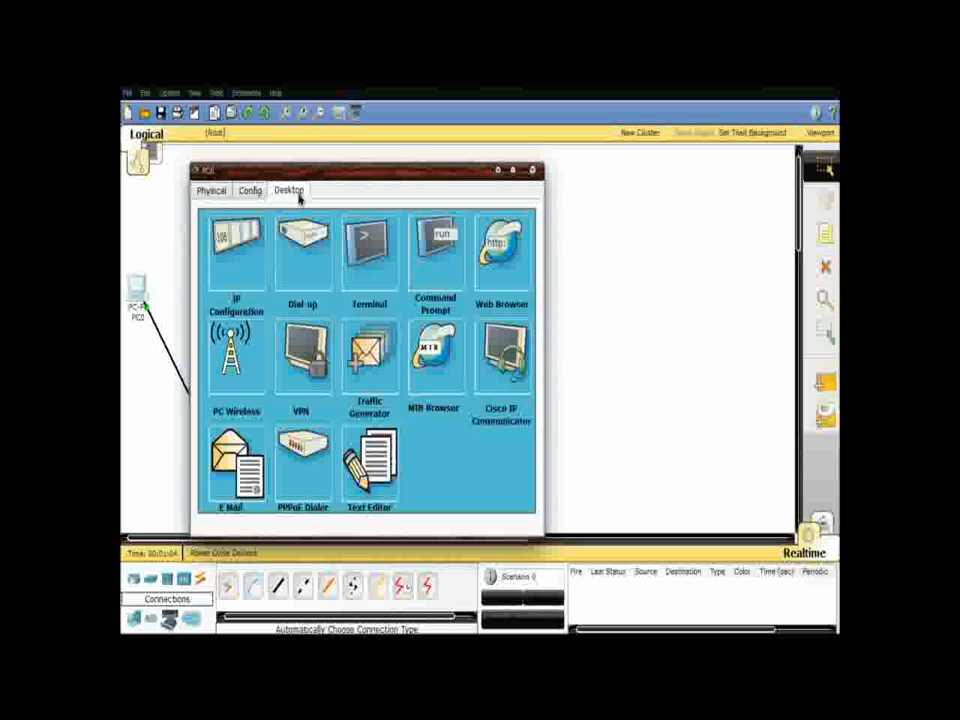
pyautogui.click(241, 264)
pyautogui.click(217, 280)
pyautogui.click(296, 328)
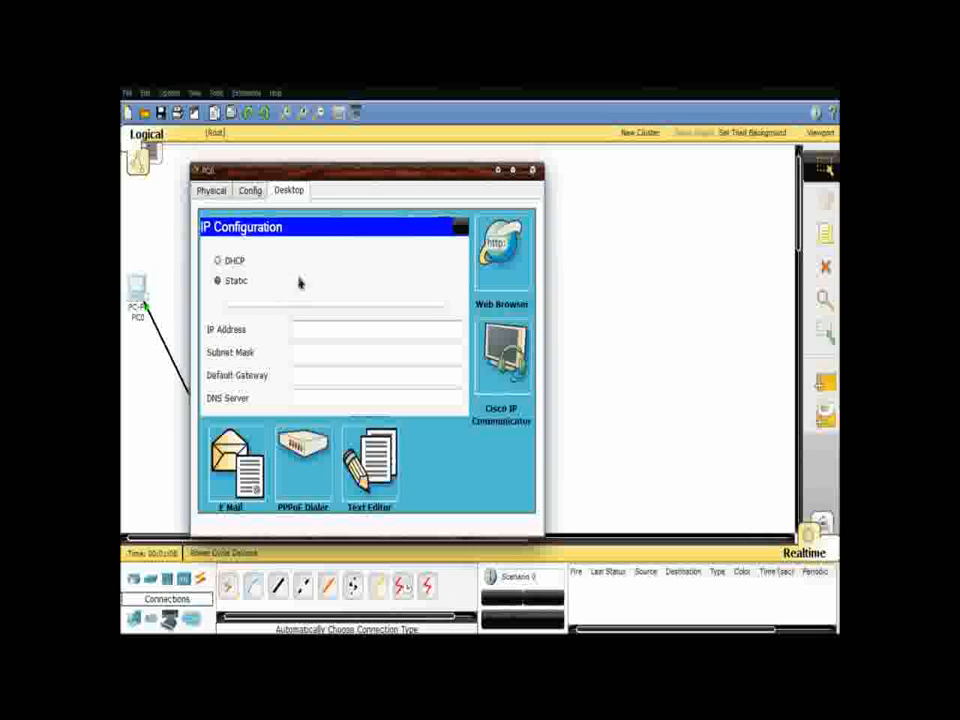
pyautogui.write('192.168.')
pyautogui.press('Tab')
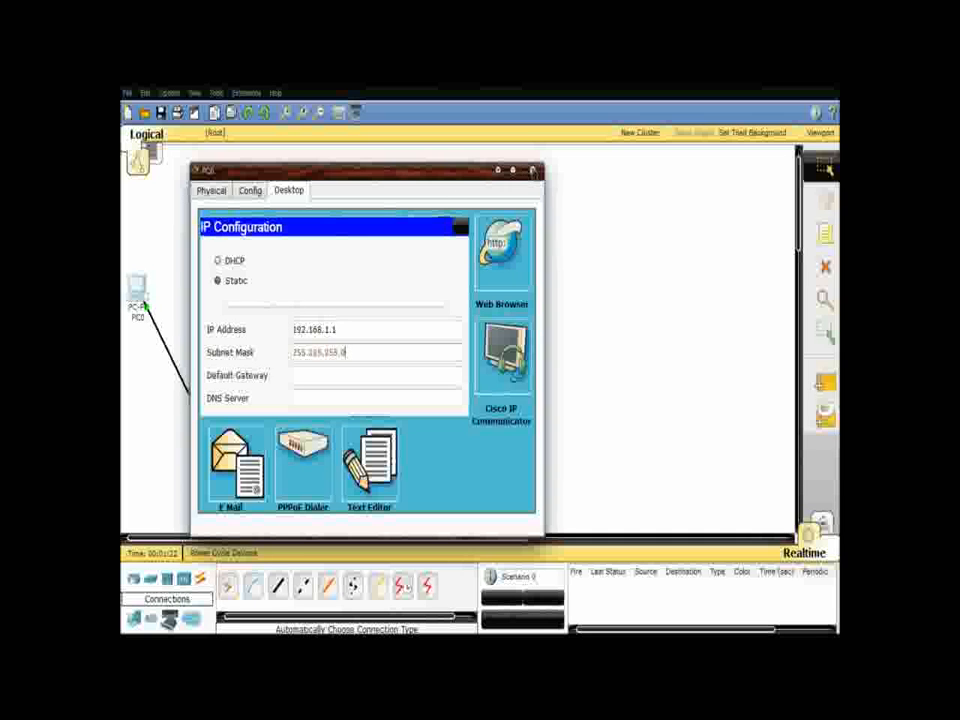
pyautogui.click(532, 170)
# Give PC1 the static IP address 192.168.1.2 with subnet mask 255.255.255.0, and close its window
pyautogui.click(315, 298)
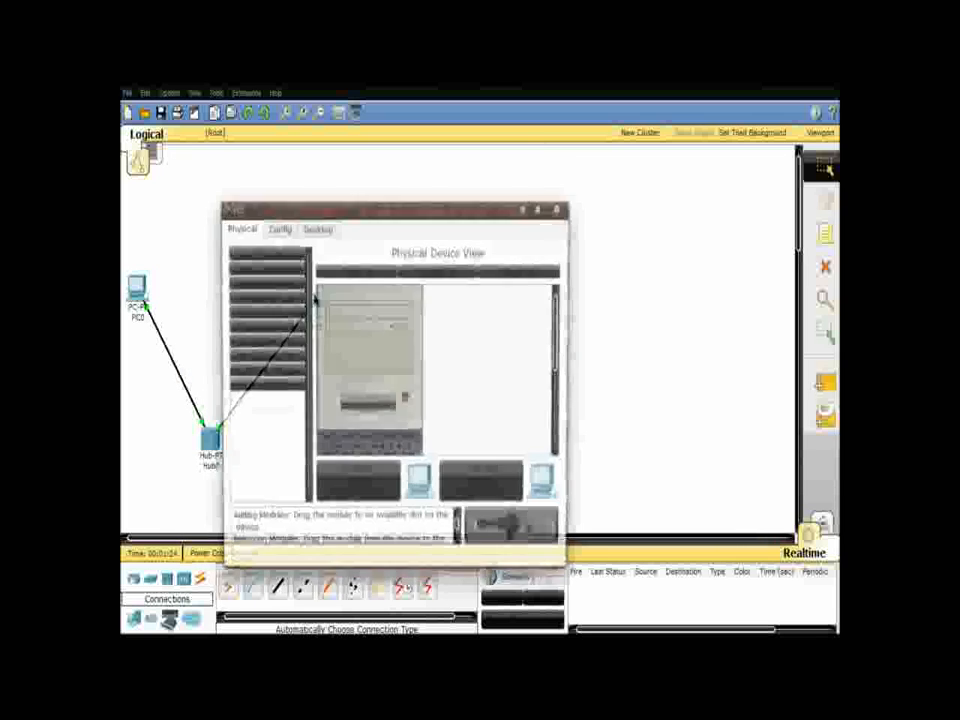
pyautogui.click(314, 227)
pyautogui.click(266, 305)
pyautogui.click(262, 317)
pyautogui.click(328, 366)
pyautogui.write('192.168.1.2')
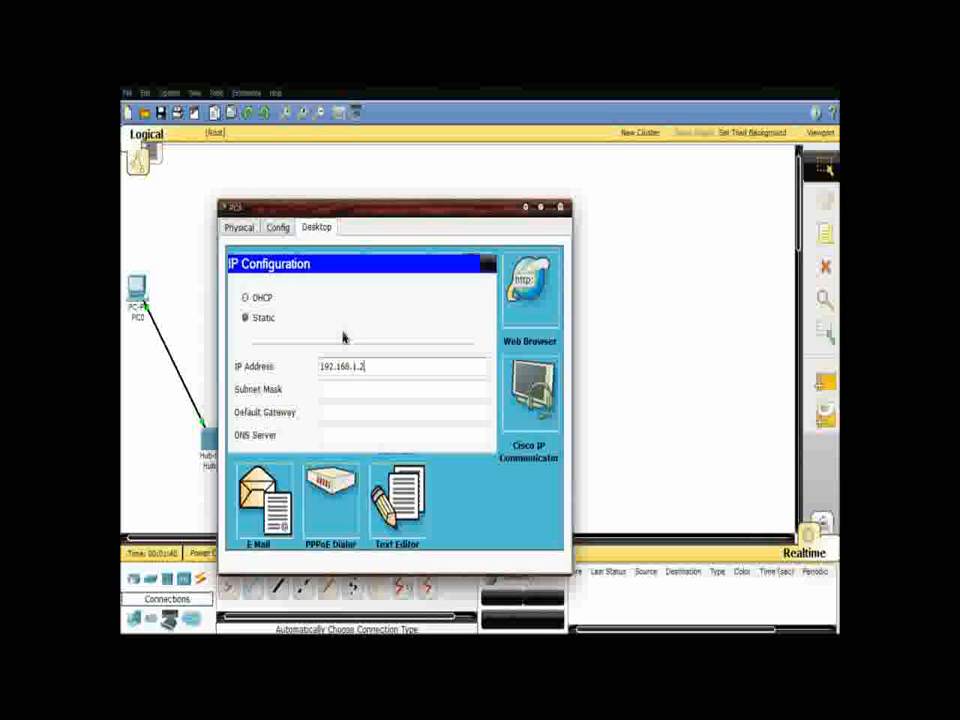
pyautogui.press('Tab')
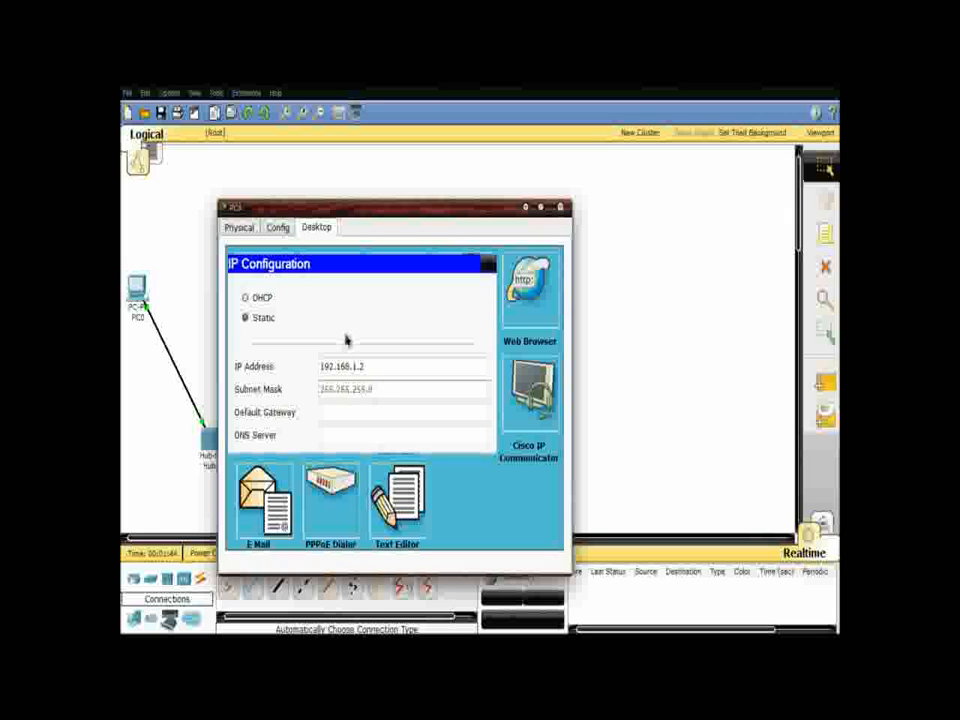
pyautogui.click(560, 208)
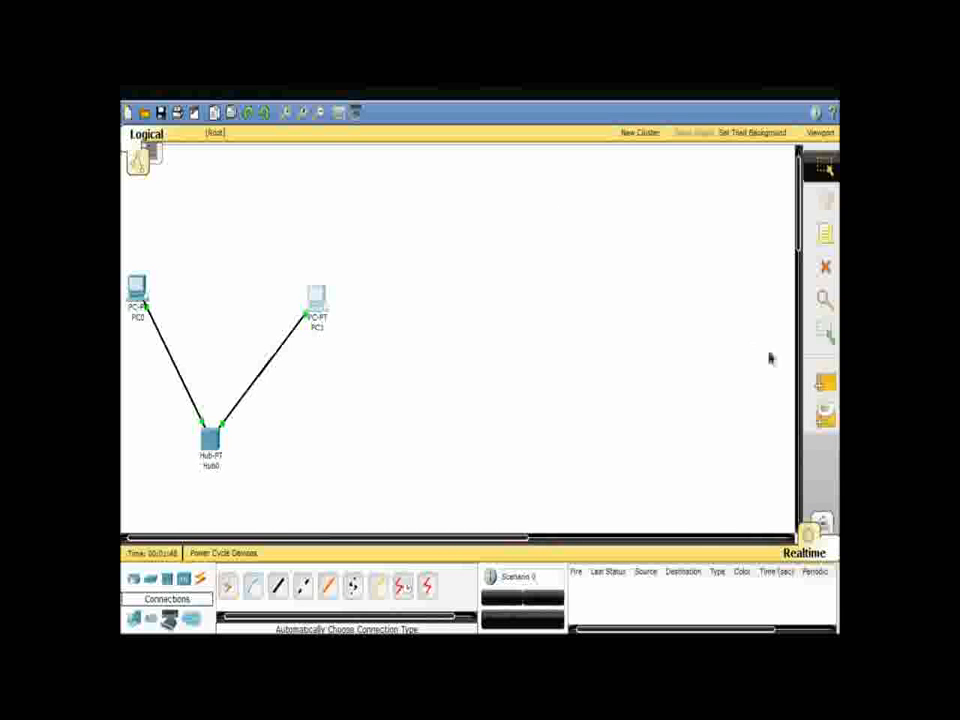
# Add a simple PDU from PC0 to PC1 across the hub
pyautogui.click(825, 383)
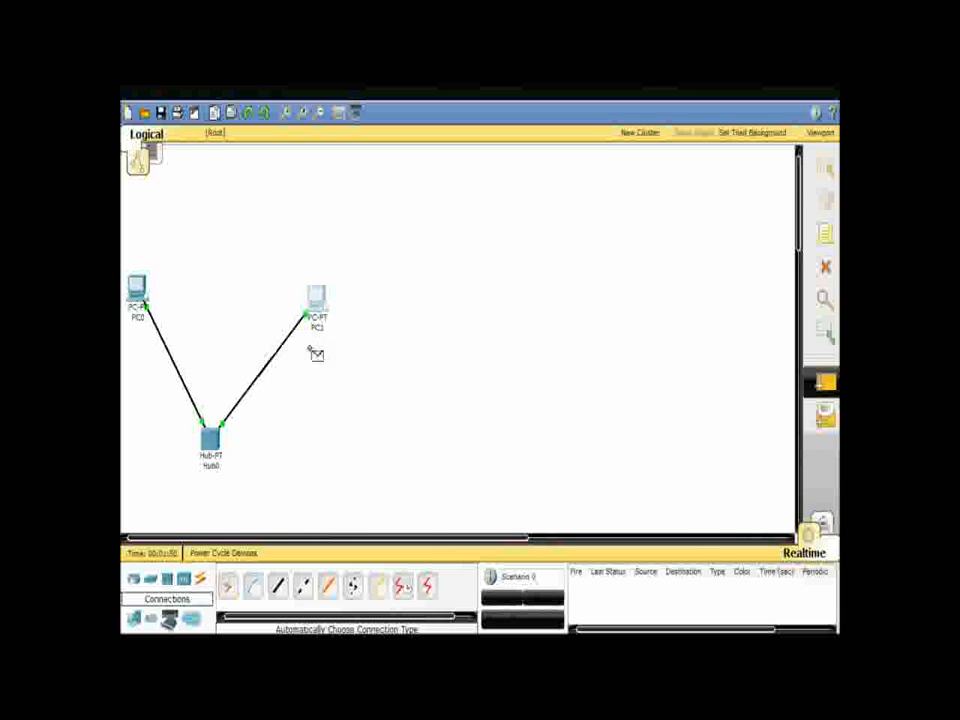
pyautogui.click(137, 288)
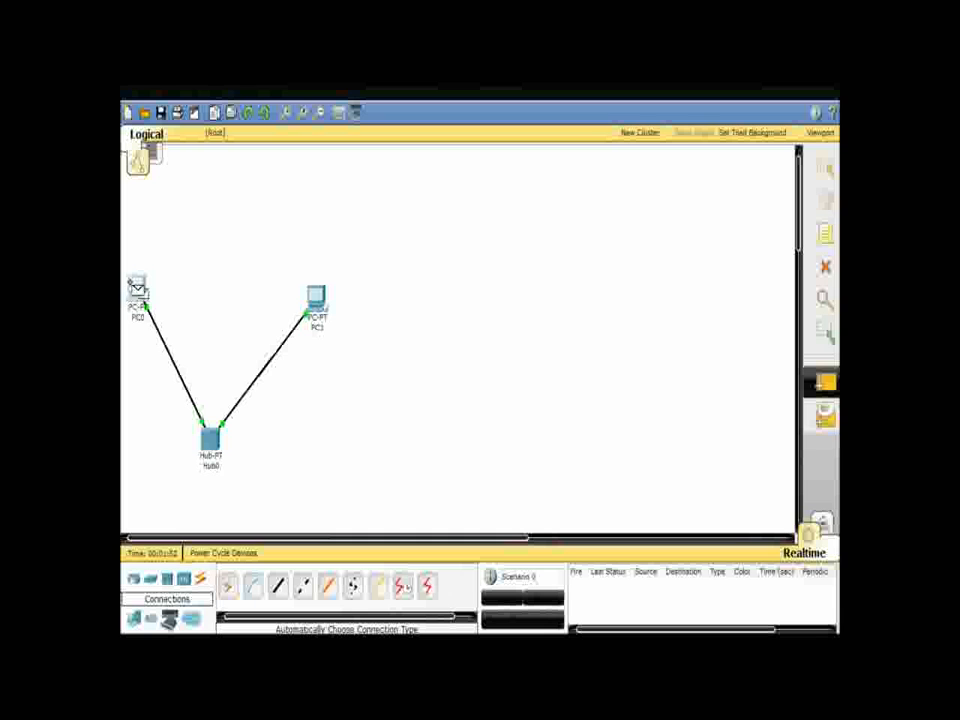
pyautogui.click(316, 296)
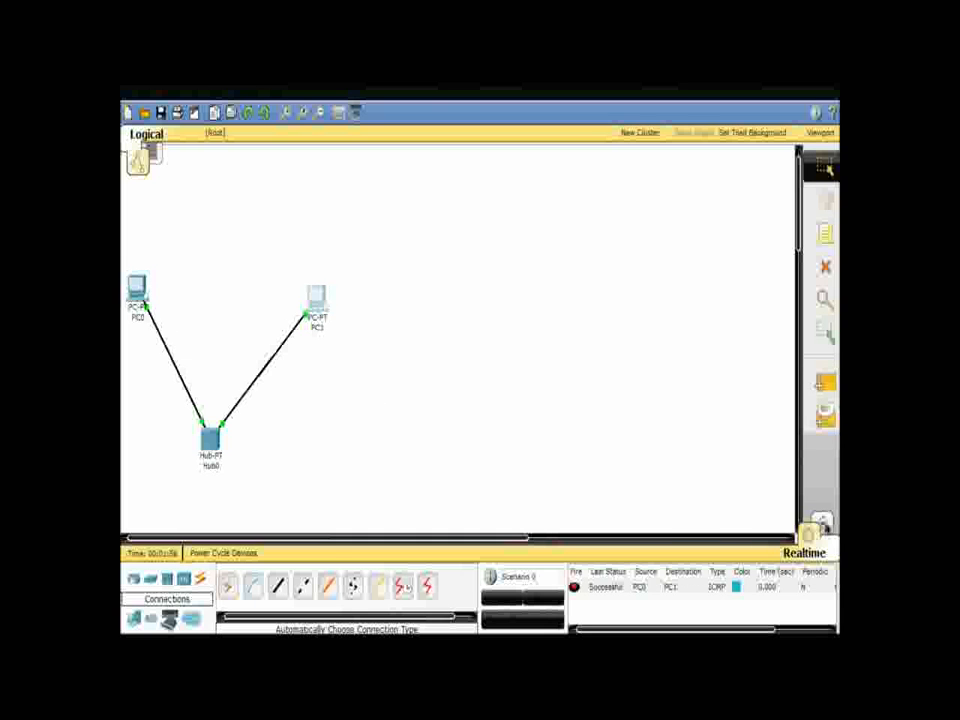
# Run the PC0-to-PC1 PDU through the hub with Auto Capture / Play in simulation mode, and delete the scenario with its PDU
pyautogui.hotkey('shift', 's')
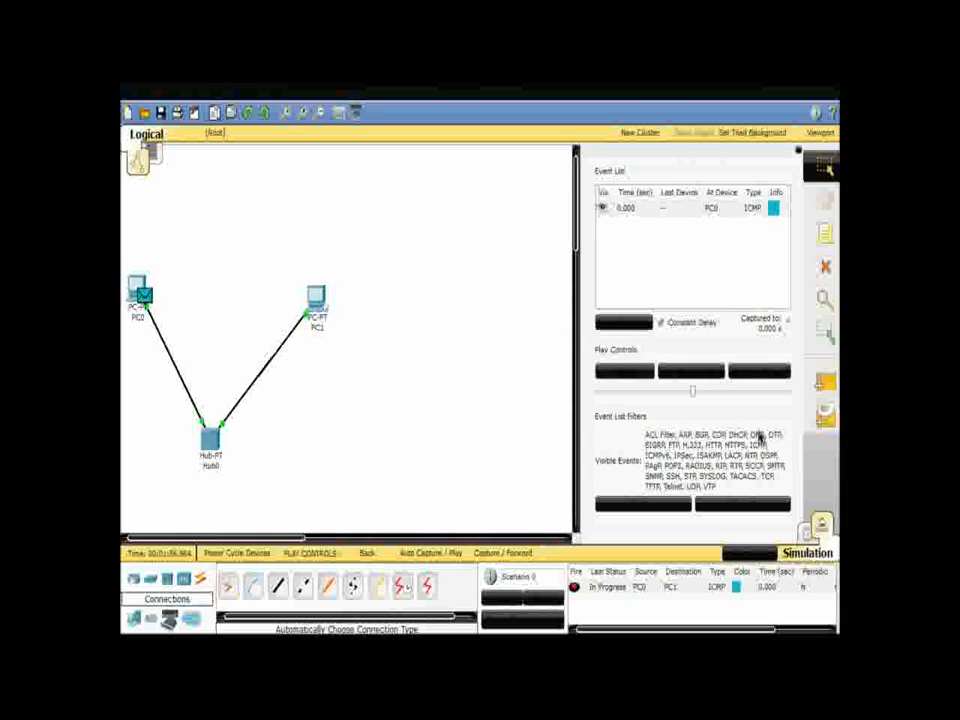
pyautogui.click(689, 372)
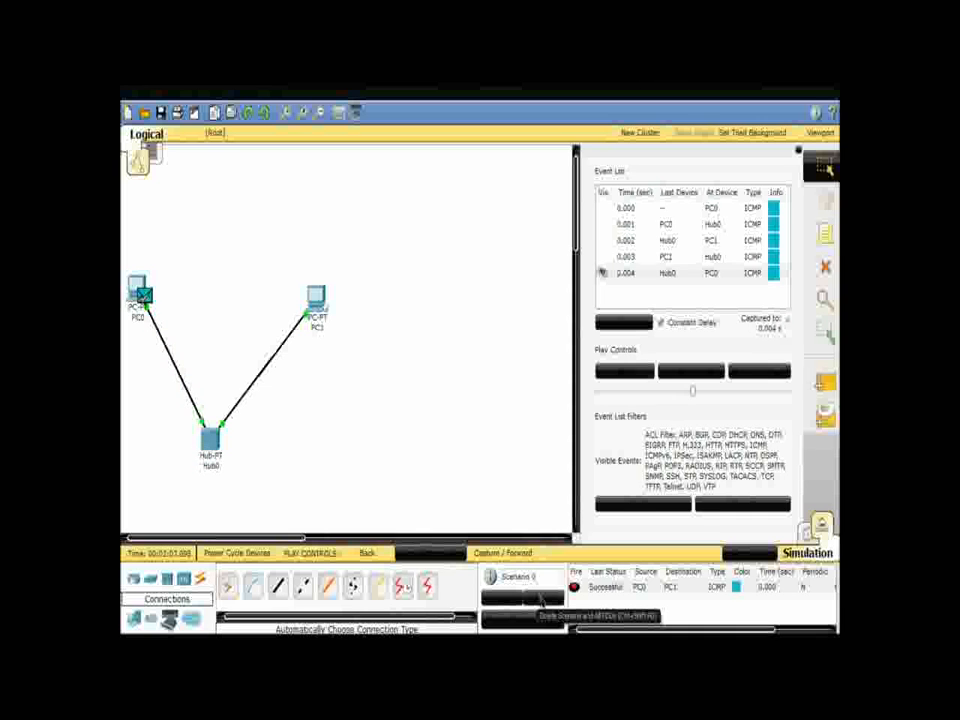
pyautogui.click(541, 601)
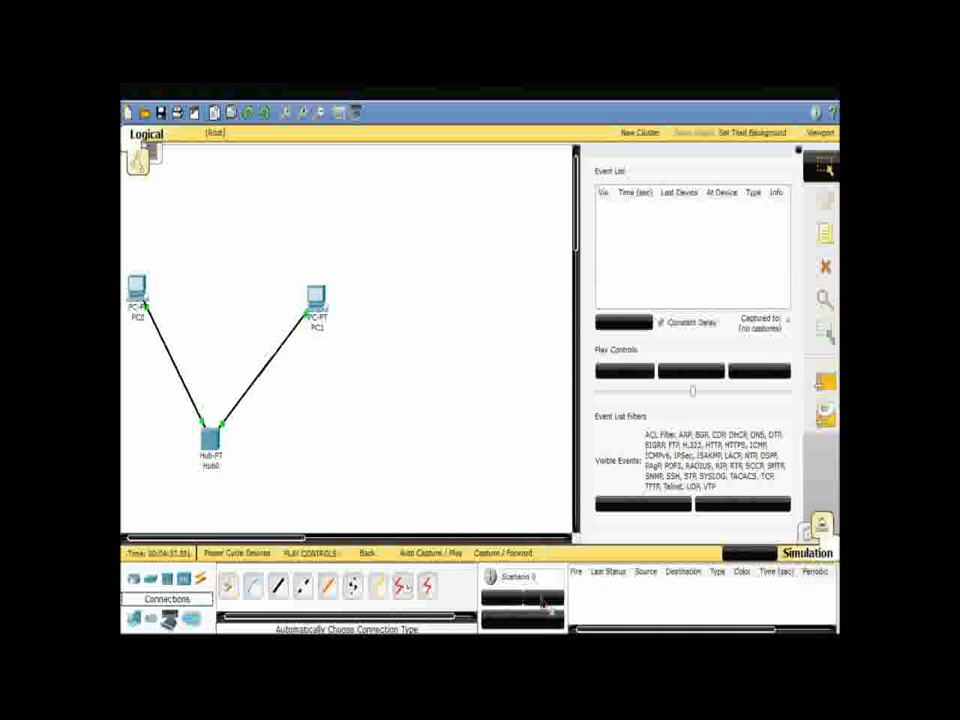
# Add a third PC-PT to the right of the hub and link it to the hub with an automatically chosen connection type
pyautogui.click(133, 622)
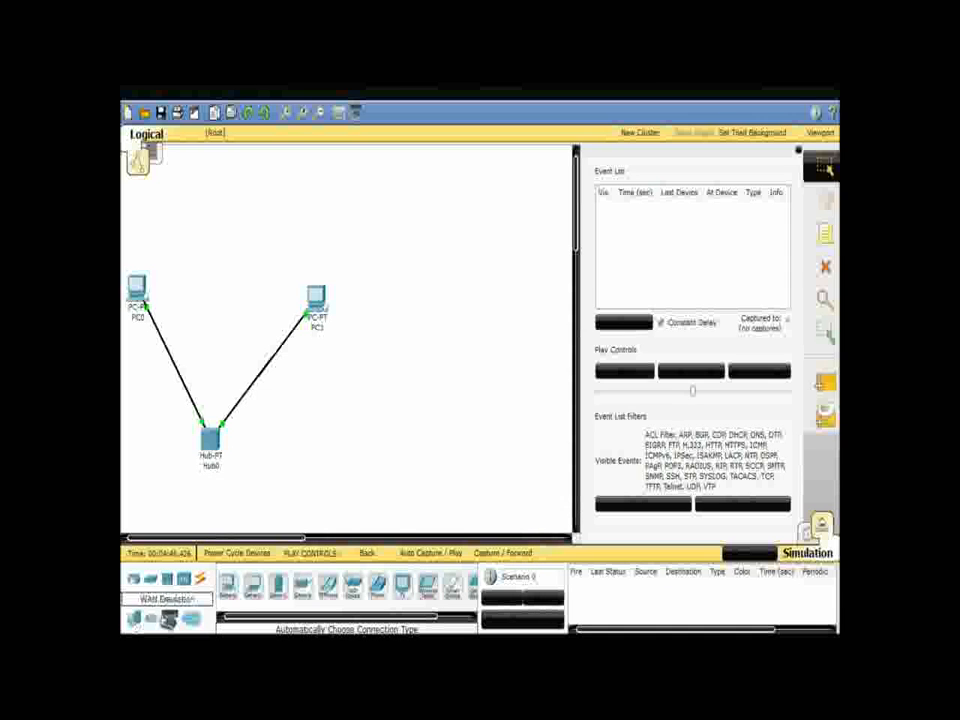
pyautogui.click(228, 586)
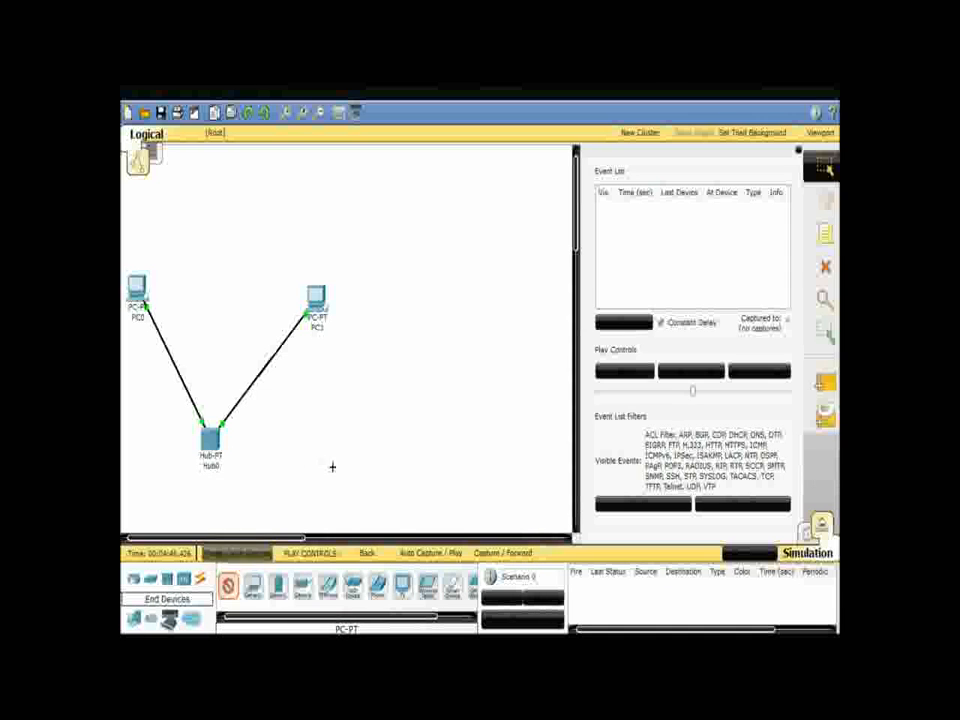
pyautogui.click(407, 426)
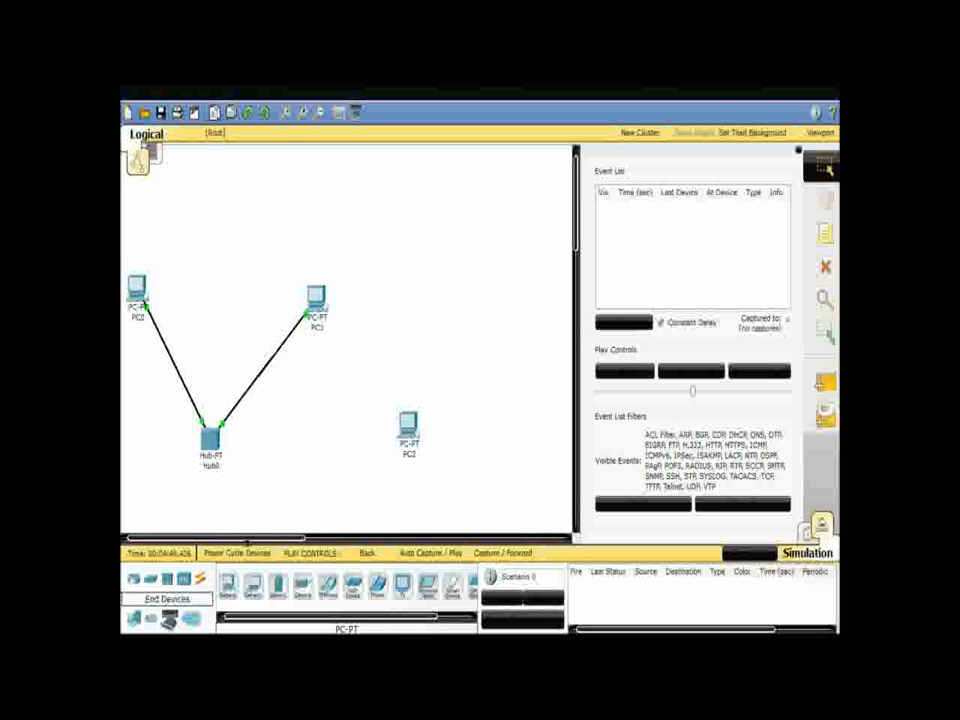
pyautogui.click(200, 578)
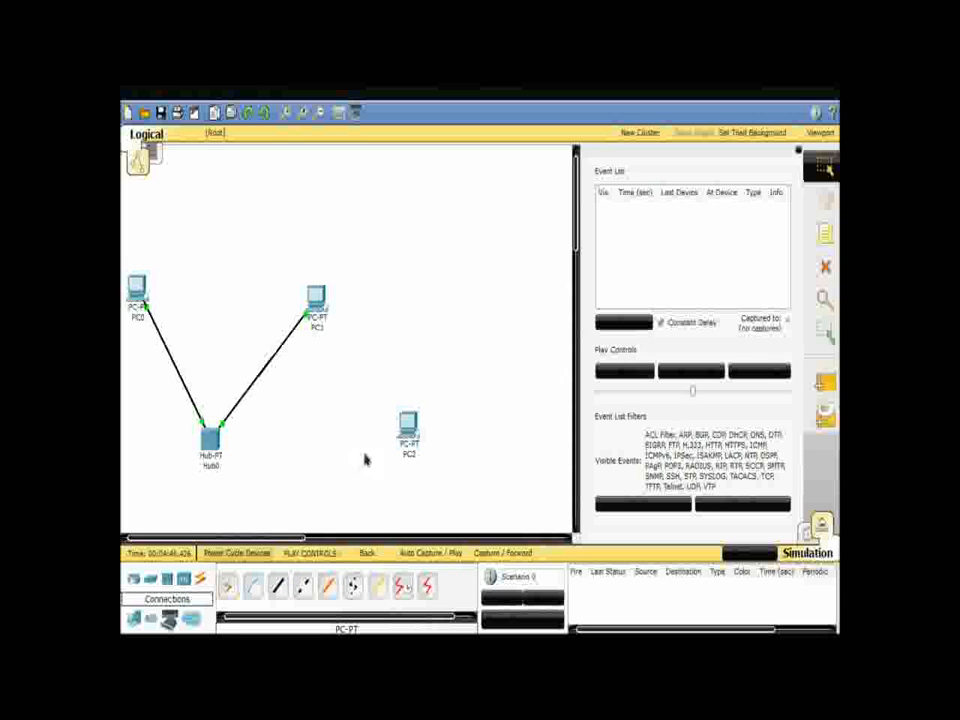
pyautogui.click(228, 586)
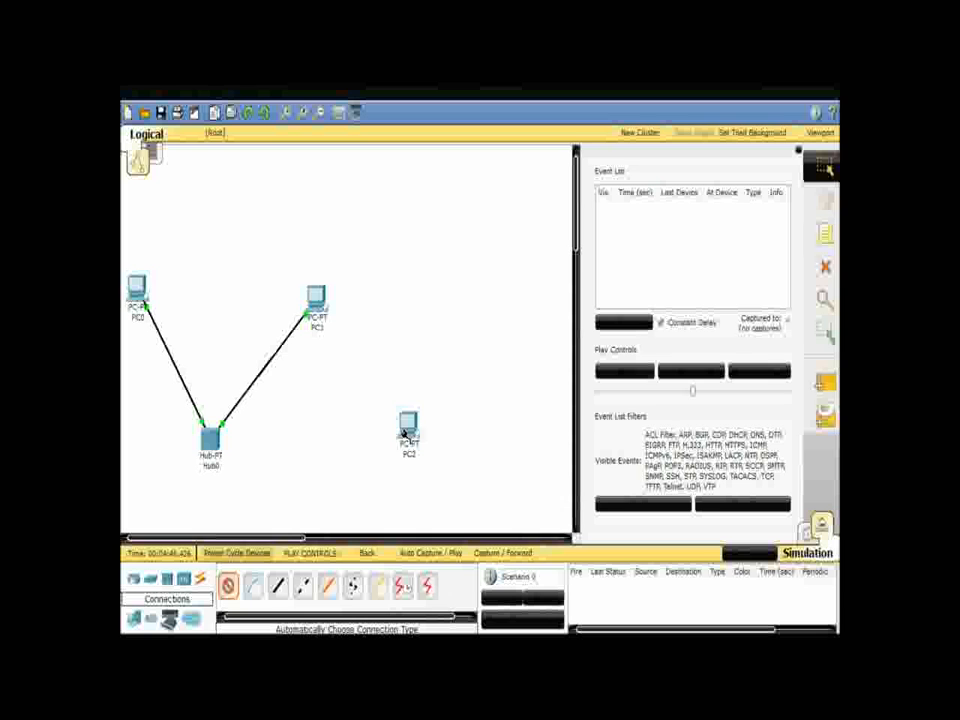
pyautogui.click(407, 428)
pyautogui.click(213, 440)
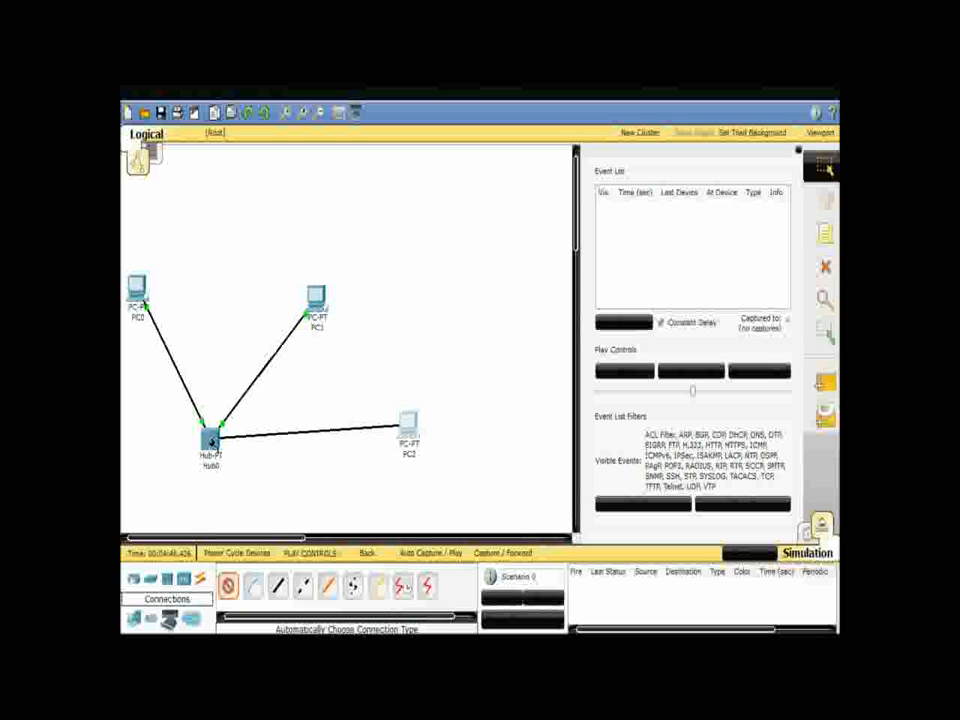
# Give PC2 the static IP address 192.168.1.3 with subnet mask 255.255.255.0, and close its window
pyautogui.click(408, 438)
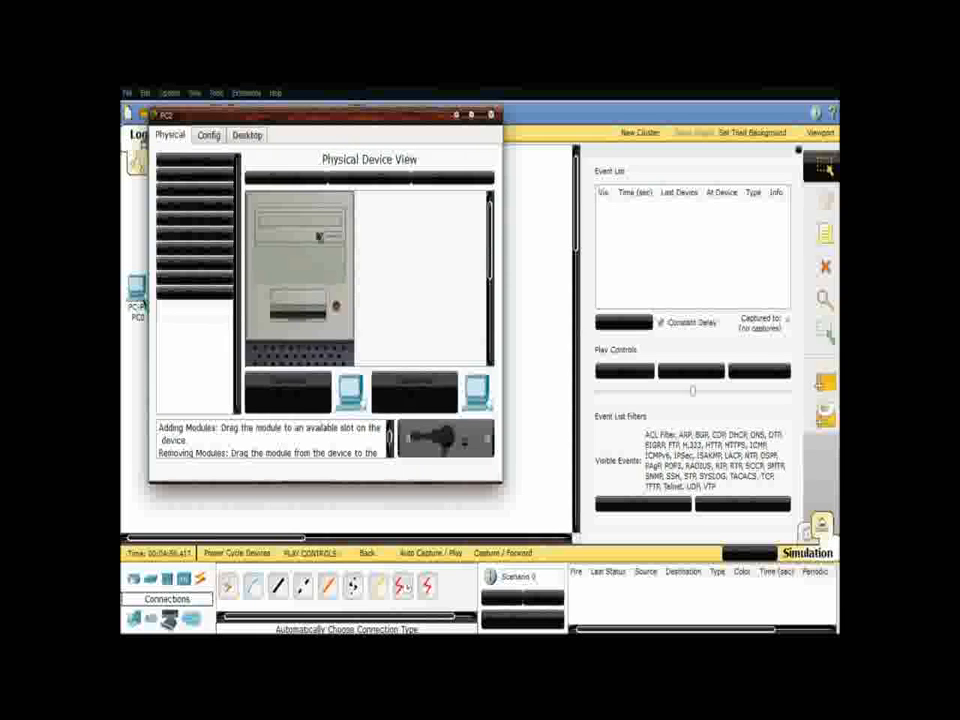
pyautogui.click(249, 134)
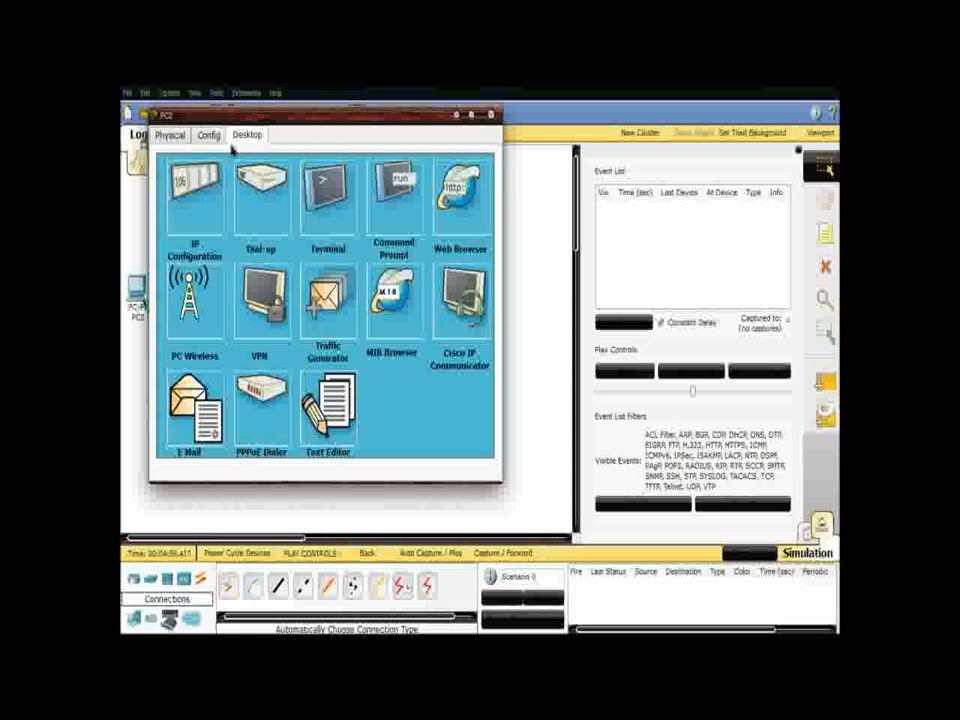
pyautogui.click(204, 210)
pyautogui.click(261, 273)
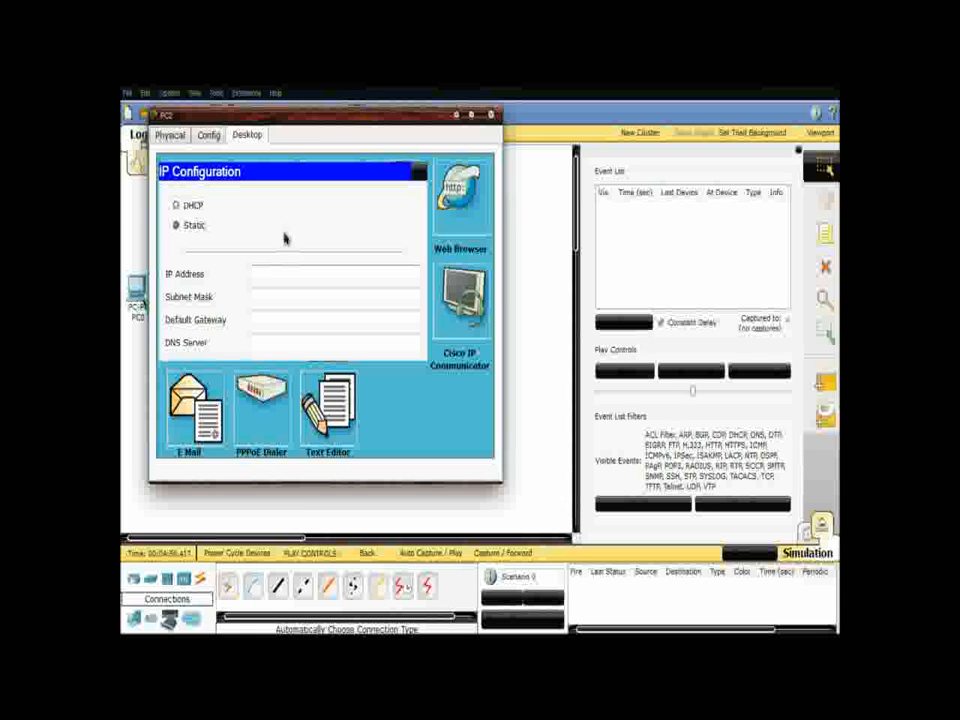
pyautogui.write('192.16')
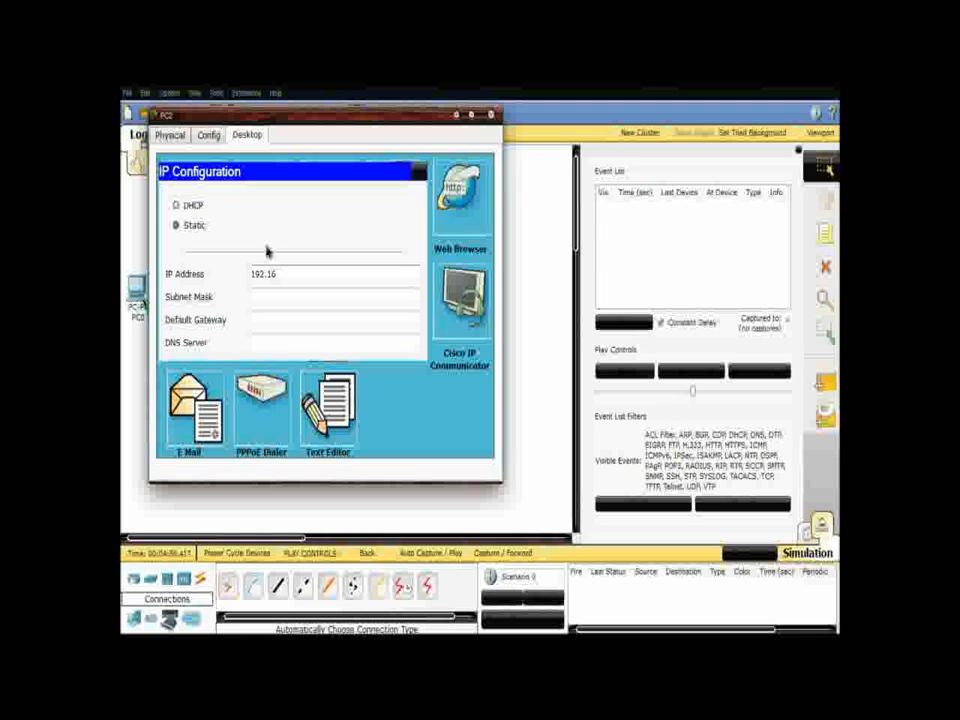
pyautogui.write('8.1.3')
pyautogui.press('Tab')
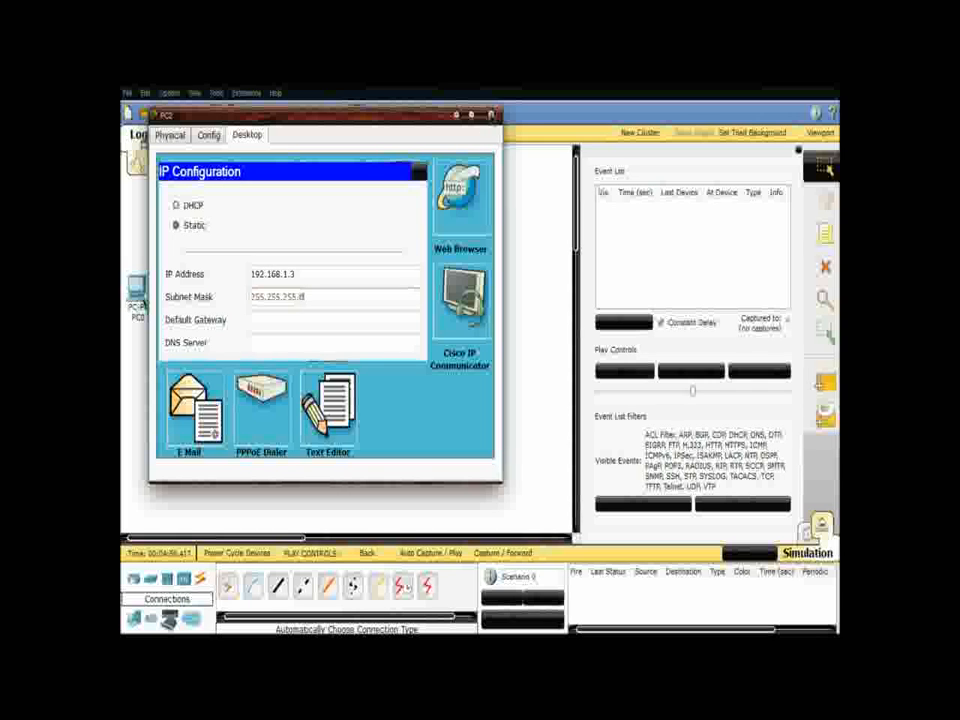
pyautogui.click(492, 116)
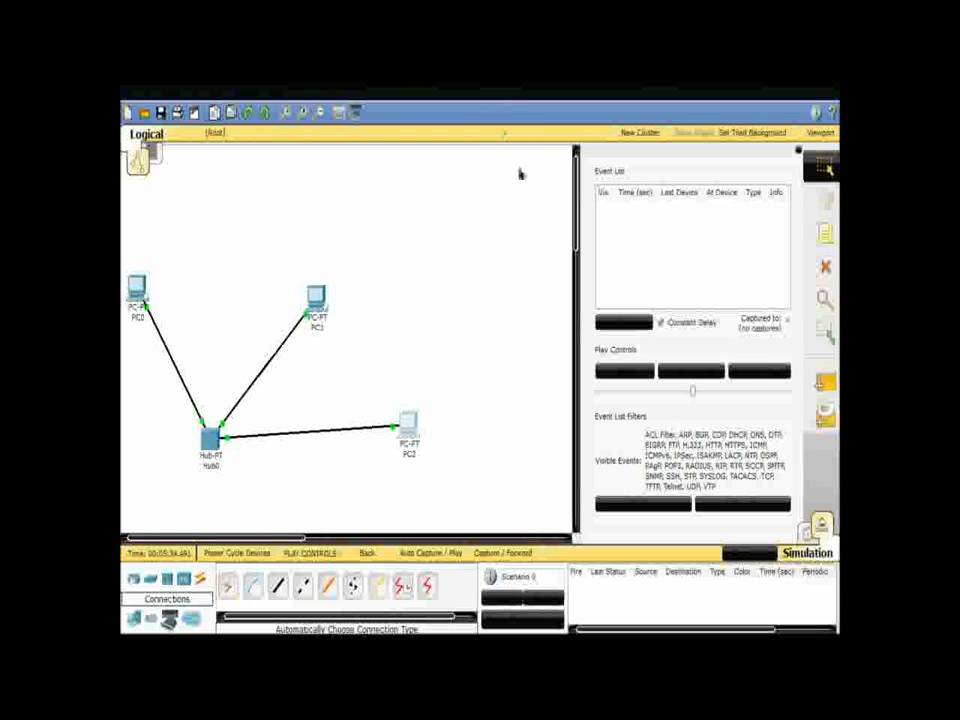
# Add three simple PDUs around the hub network: PC0 to PC1, PC1 to PC2, and PC2 to PC0
pyautogui.click(826, 383)
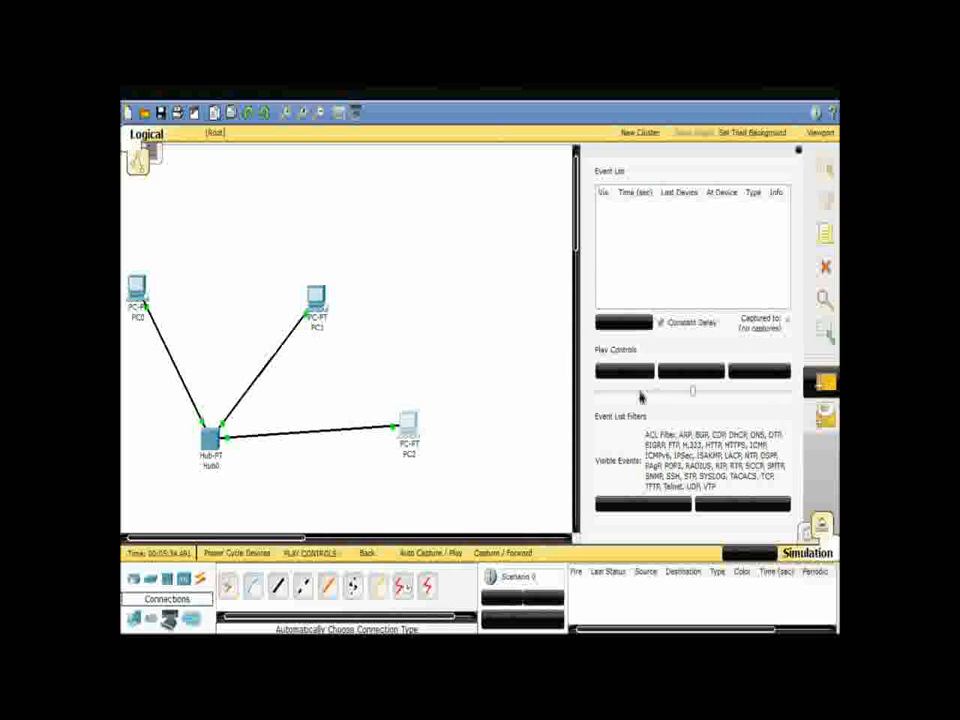
pyautogui.click(135, 288)
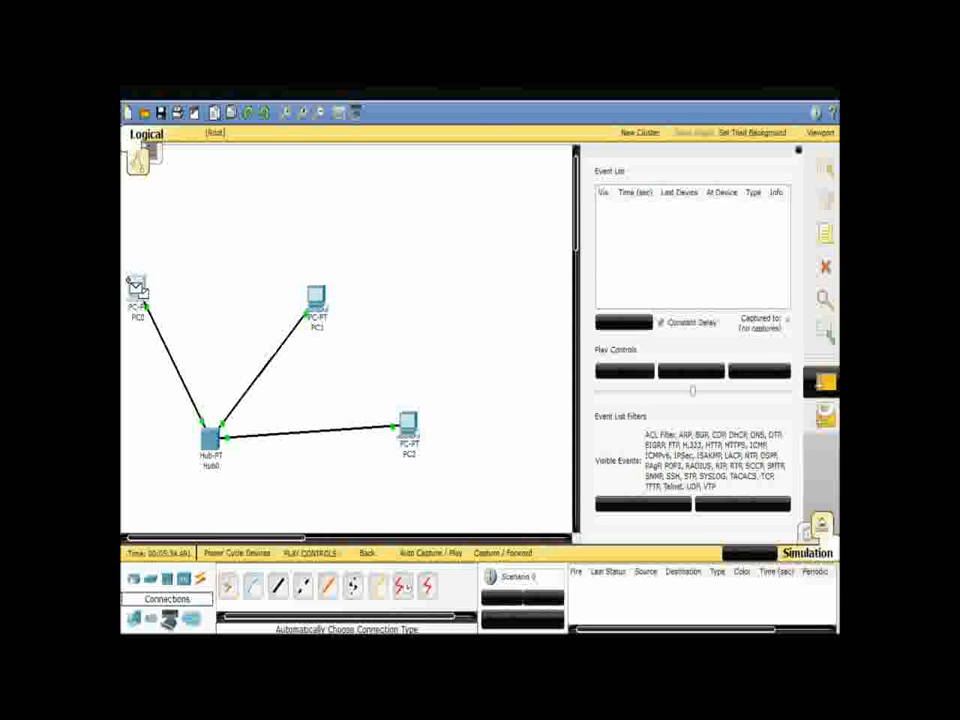
pyautogui.click(315, 298)
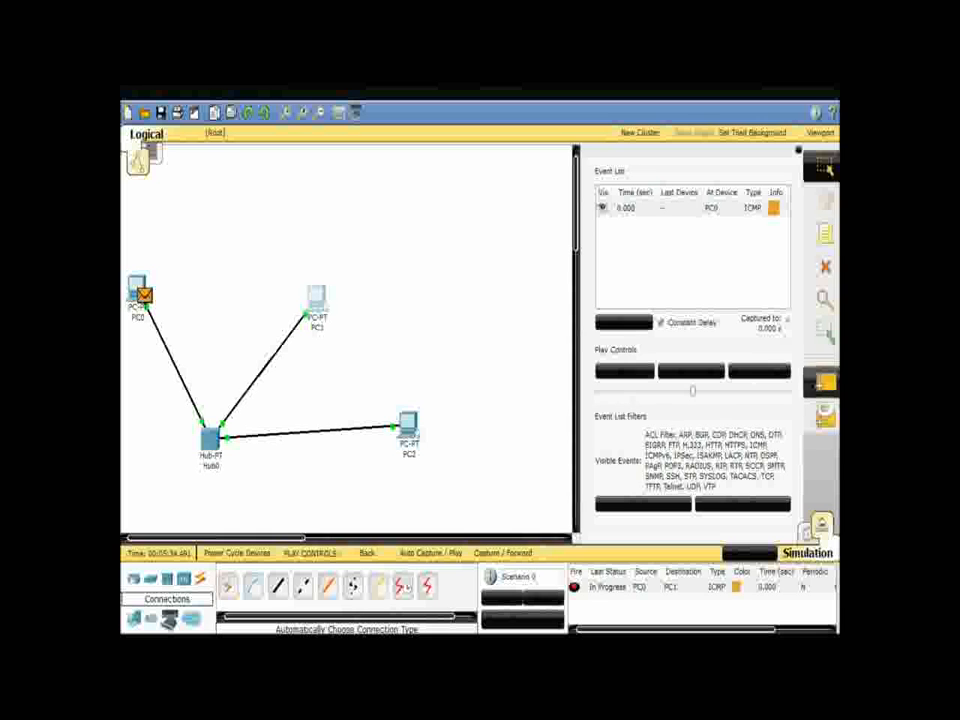
pyautogui.click(829, 382)
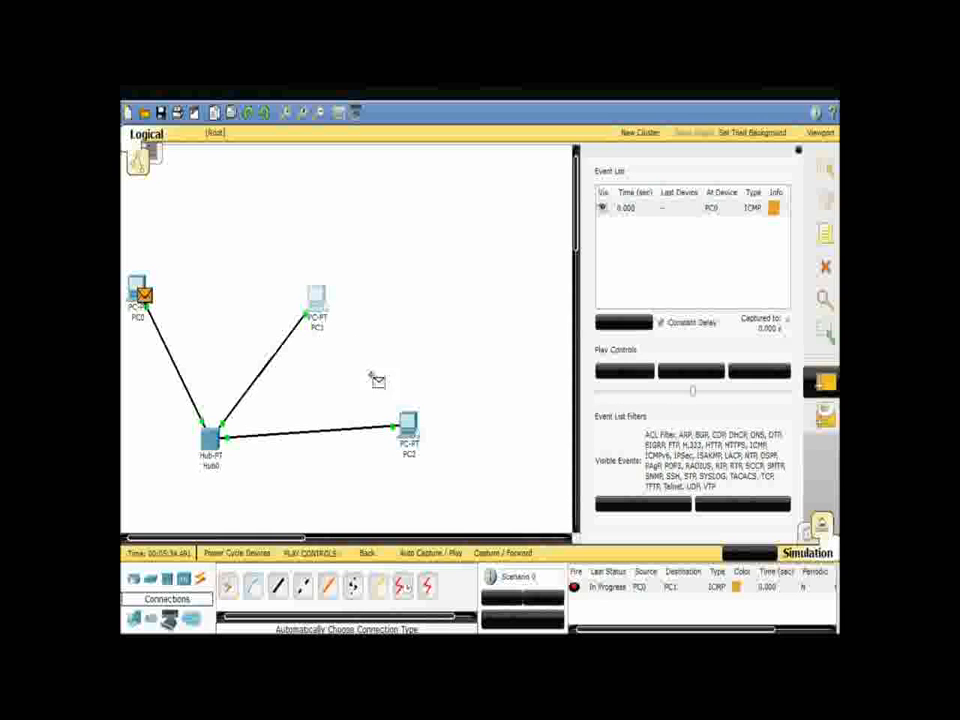
pyautogui.click(316, 302)
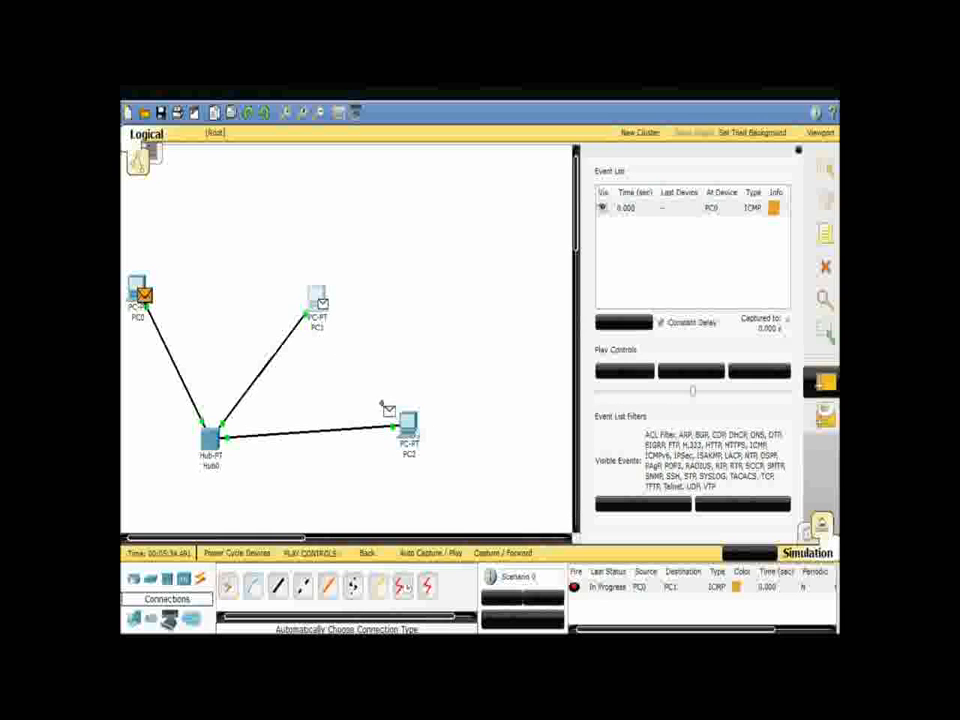
pyautogui.click(407, 422)
pyautogui.click(825, 382)
pyautogui.click(408, 422)
pyautogui.click(133, 283)
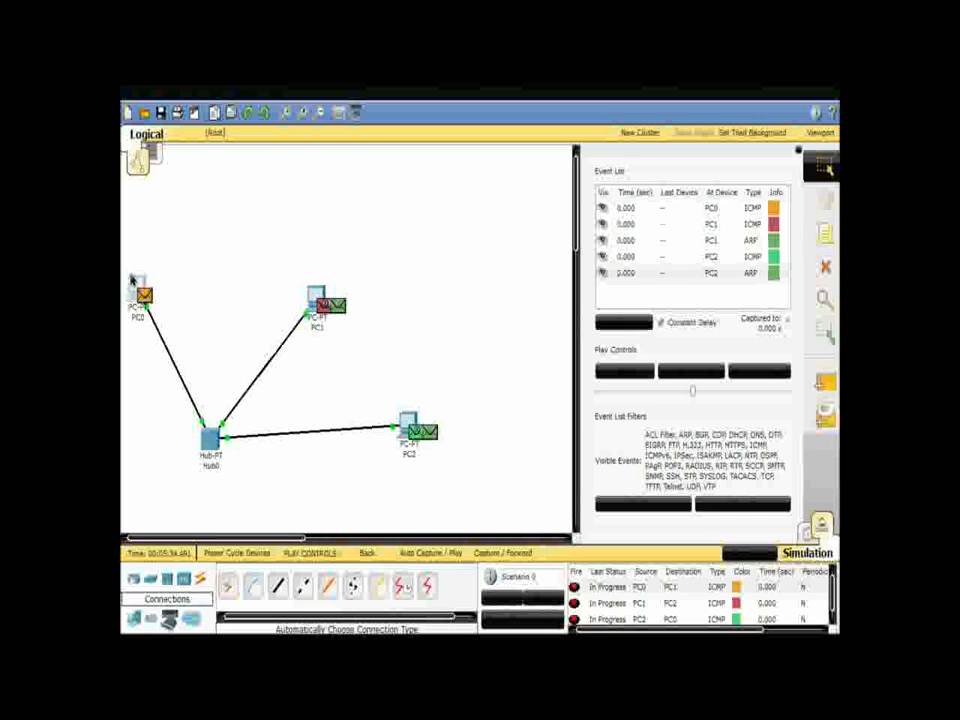
# Play the three simultaneous PDUs with Auto Capture / Play and Capture / Forward, and delete the scenario
pyautogui.click(716, 376)
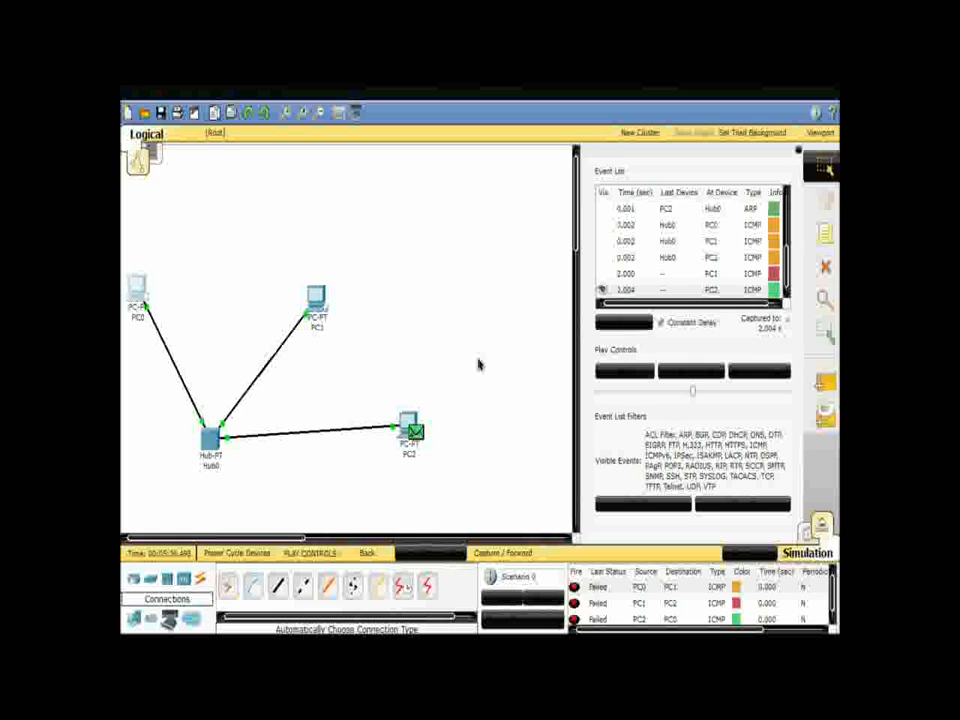
pyautogui.click(521, 551)
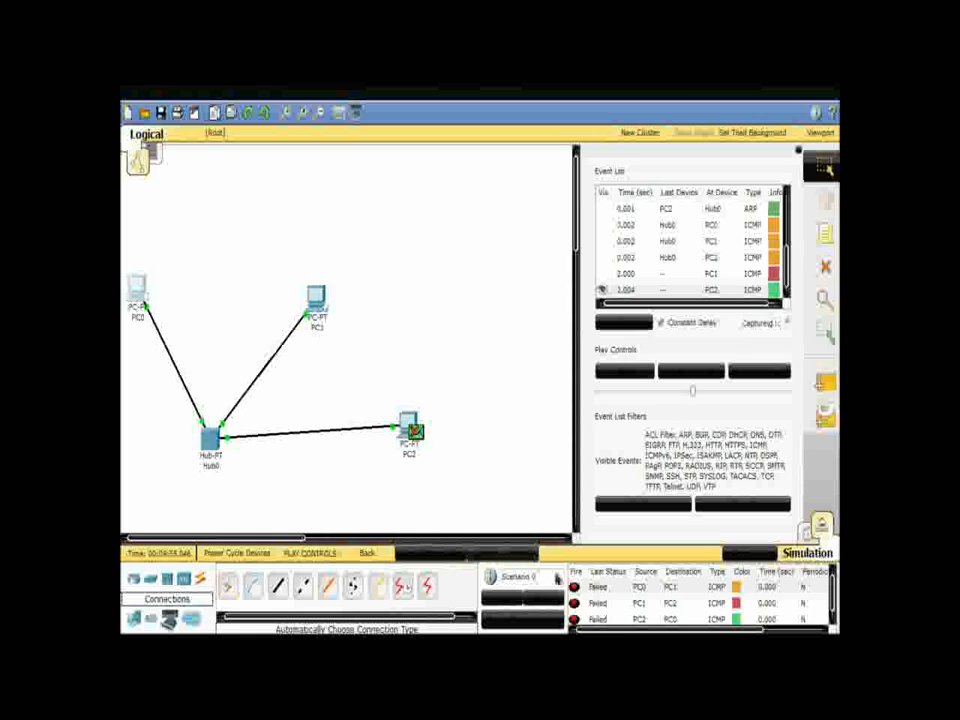
pyautogui.click(553, 600)
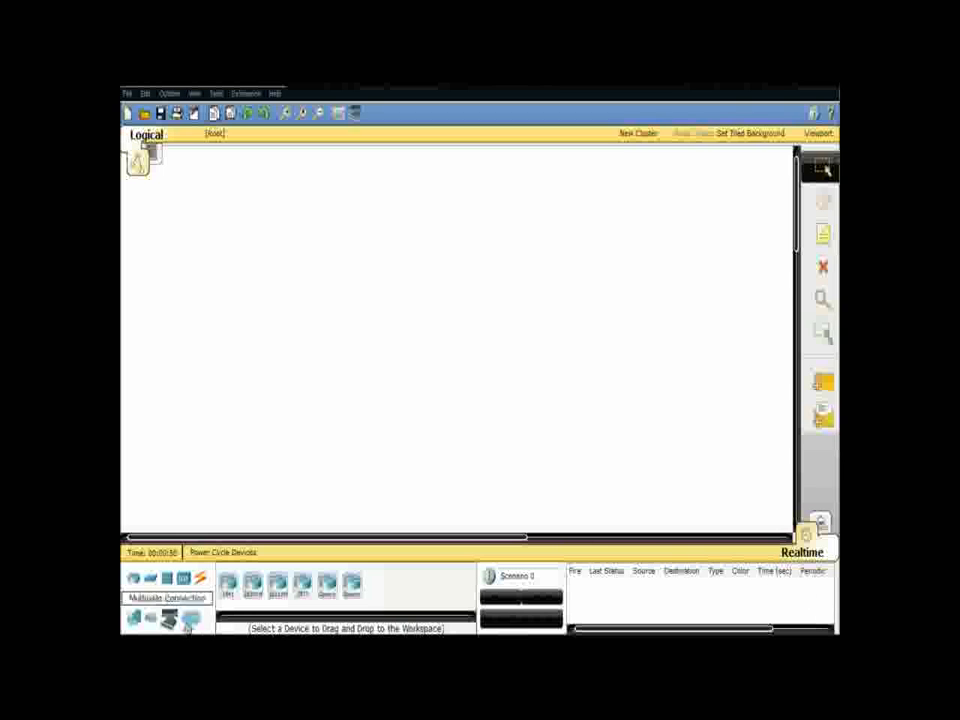
# Place two PC-PT end devices side by side in the upper part of the empty workspace
pyautogui.click(134, 617)
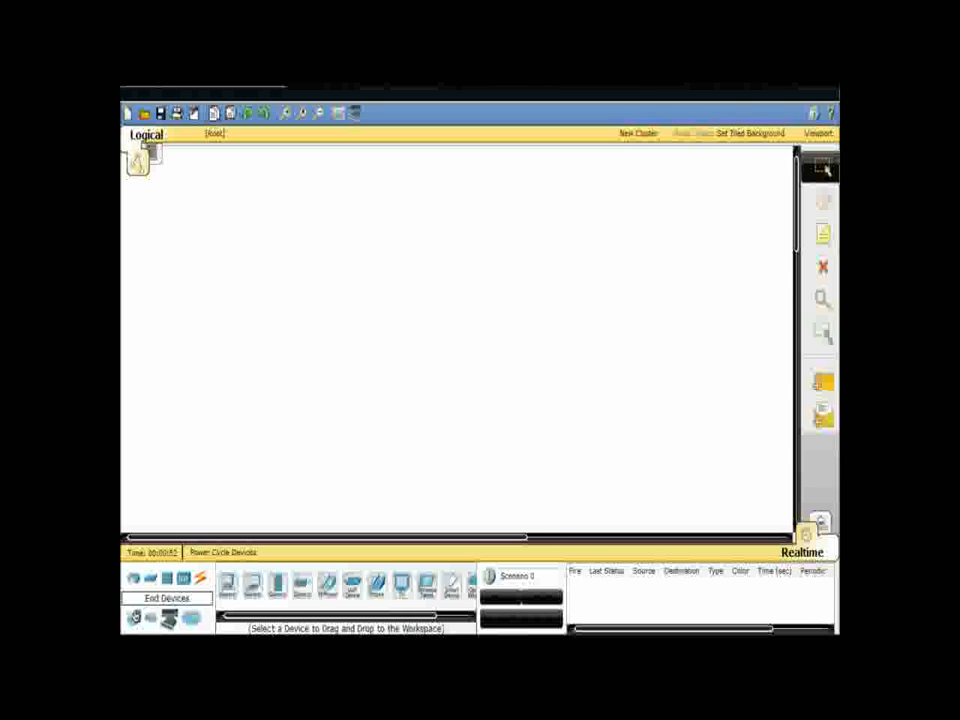
pyautogui.click(227, 584)
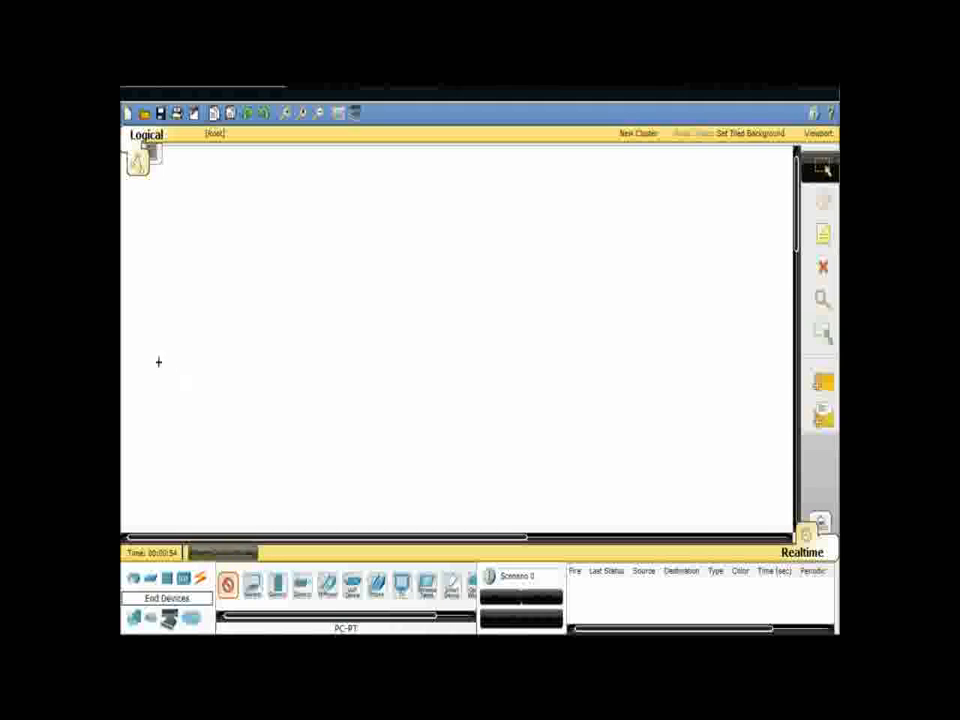
pyautogui.click(133, 252)
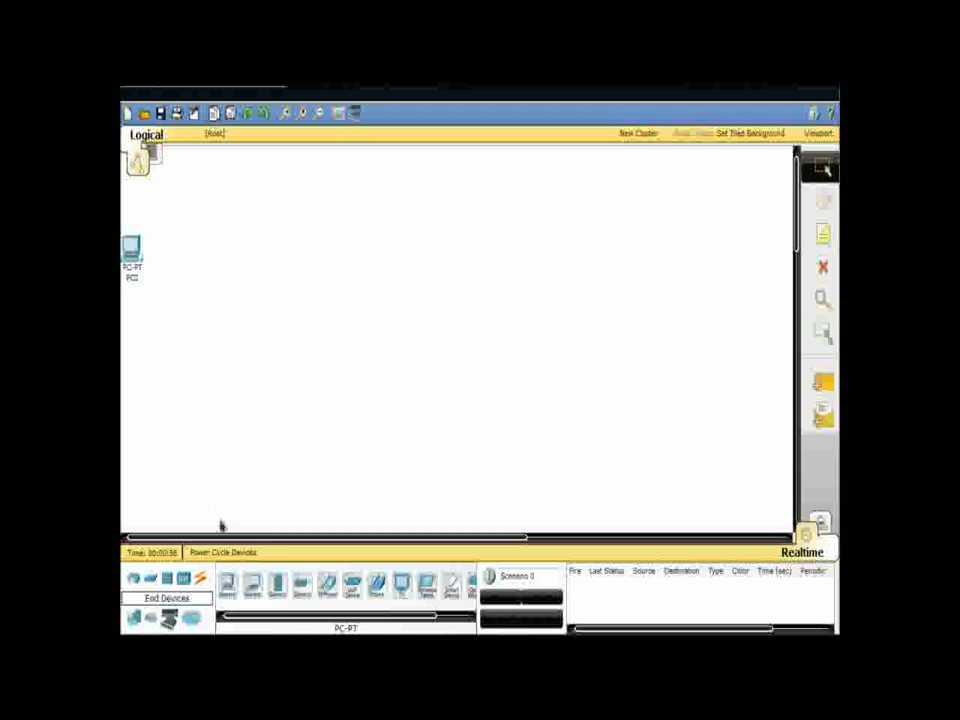
pyautogui.click(227, 584)
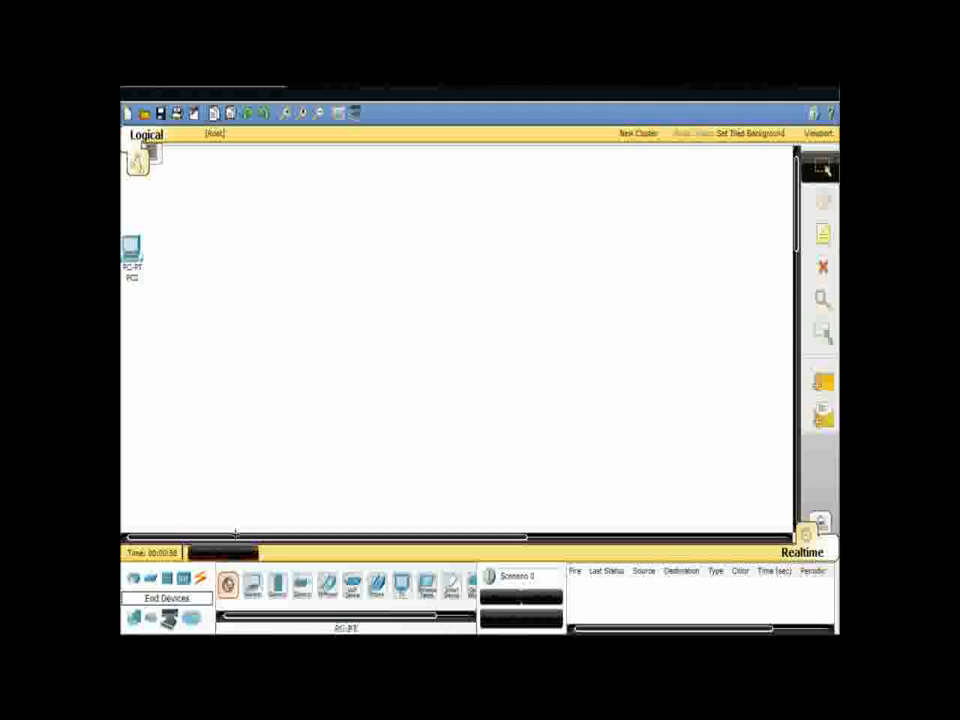
pyautogui.click(322, 254)
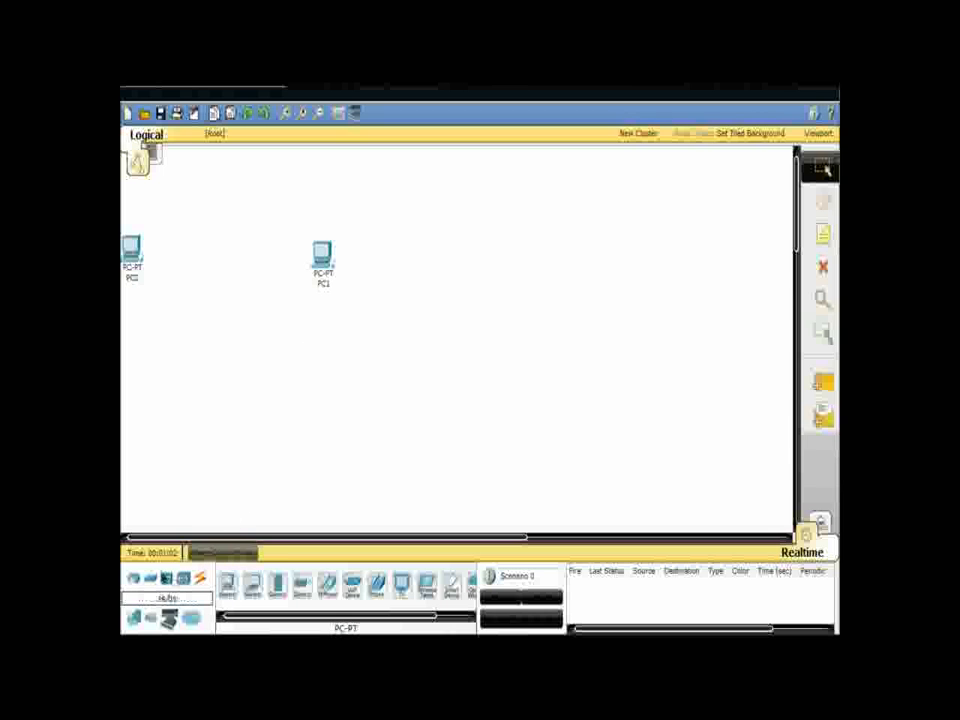
# Add a 2950-24 switch below and between the two PCs
pyautogui.click(150, 580)
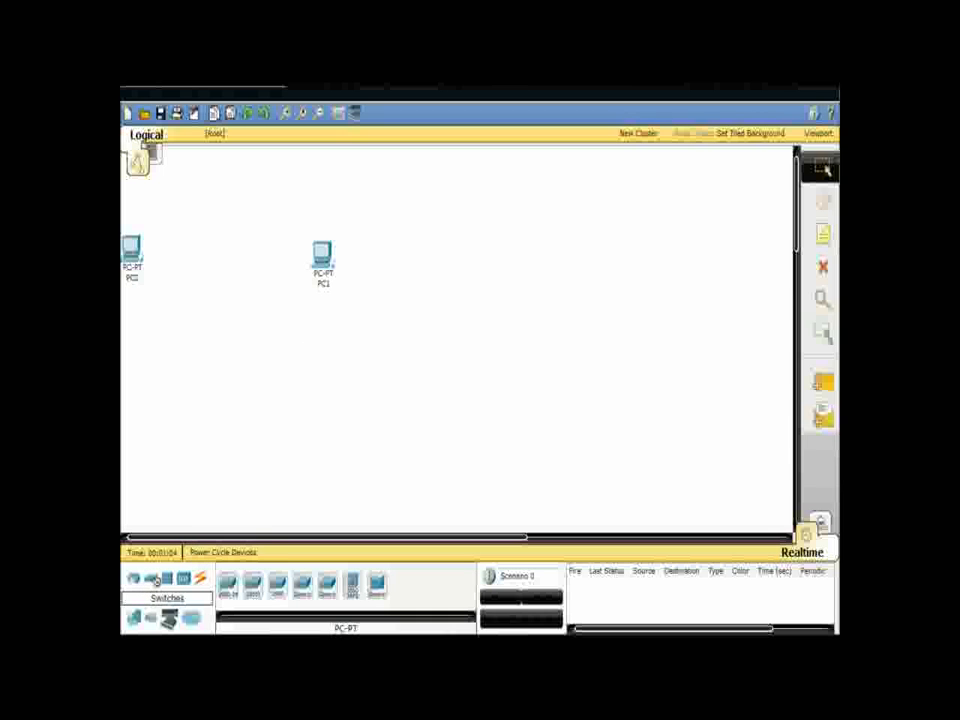
pyautogui.click(228, 588)
pyautogui.click(220, 376)
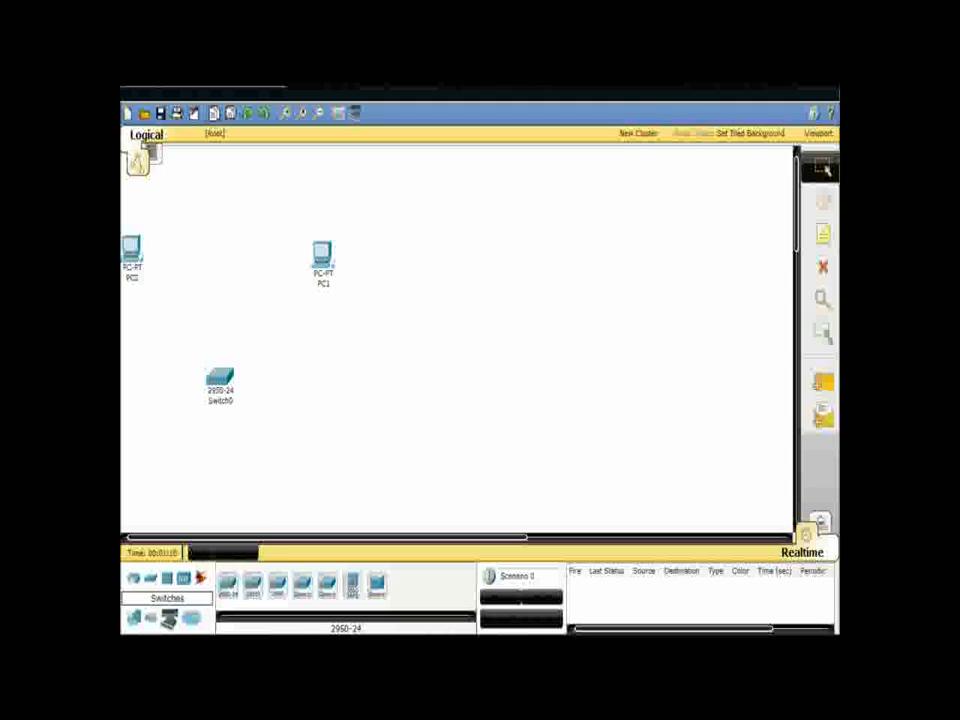
# Connect PC0 to the 2950-24 switch with an automatically chosen connection type
pyautogui.click(200, 578)
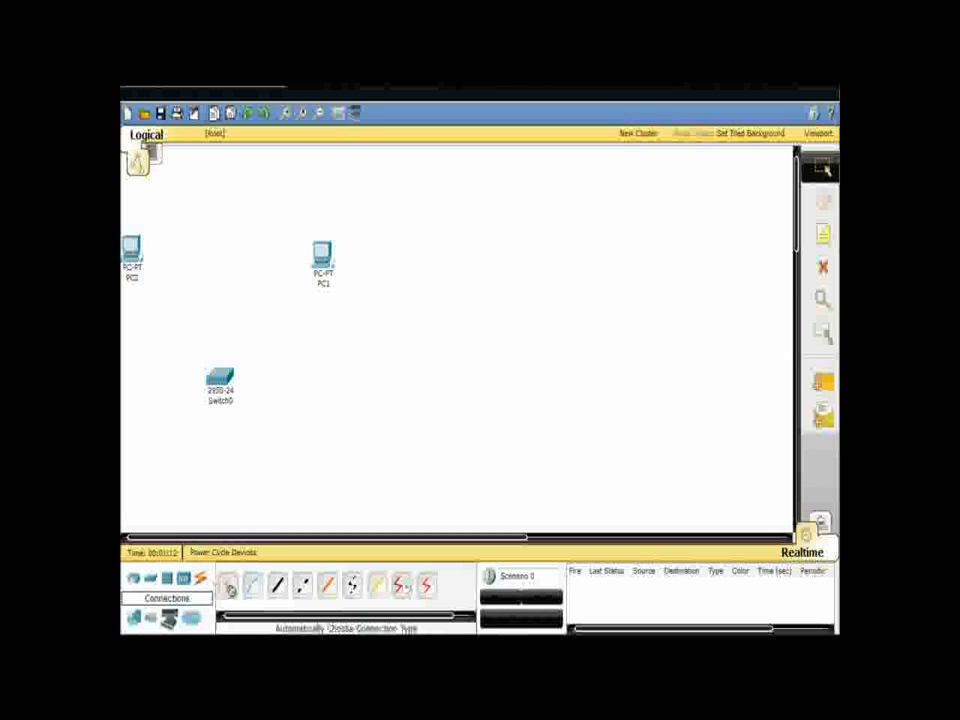
pyautogui.click(226, 585)
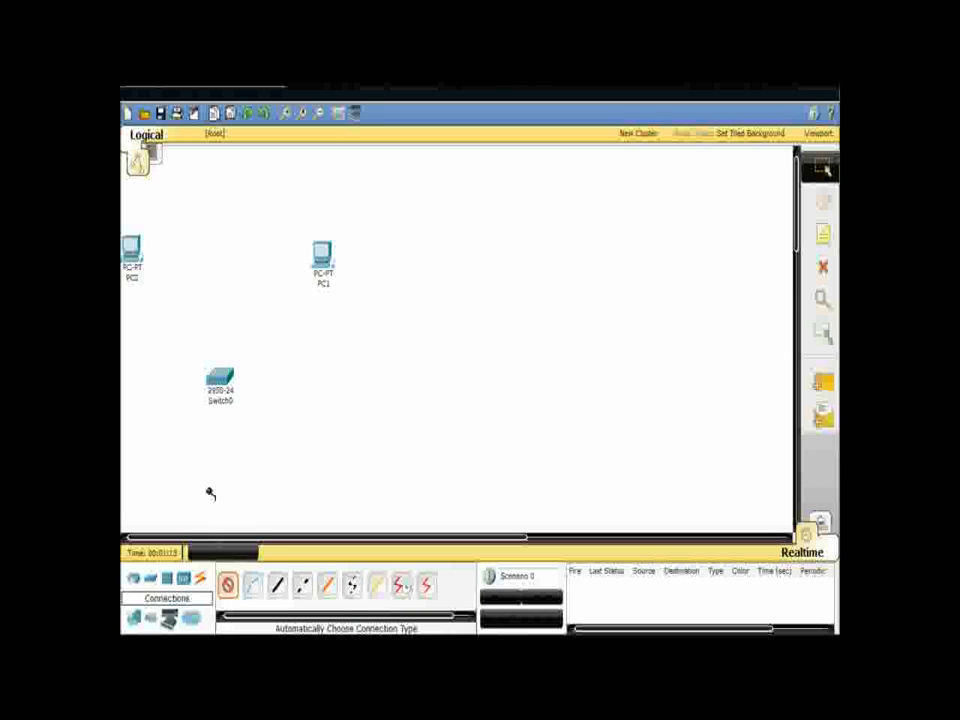
pyautogui.click(132, 250)
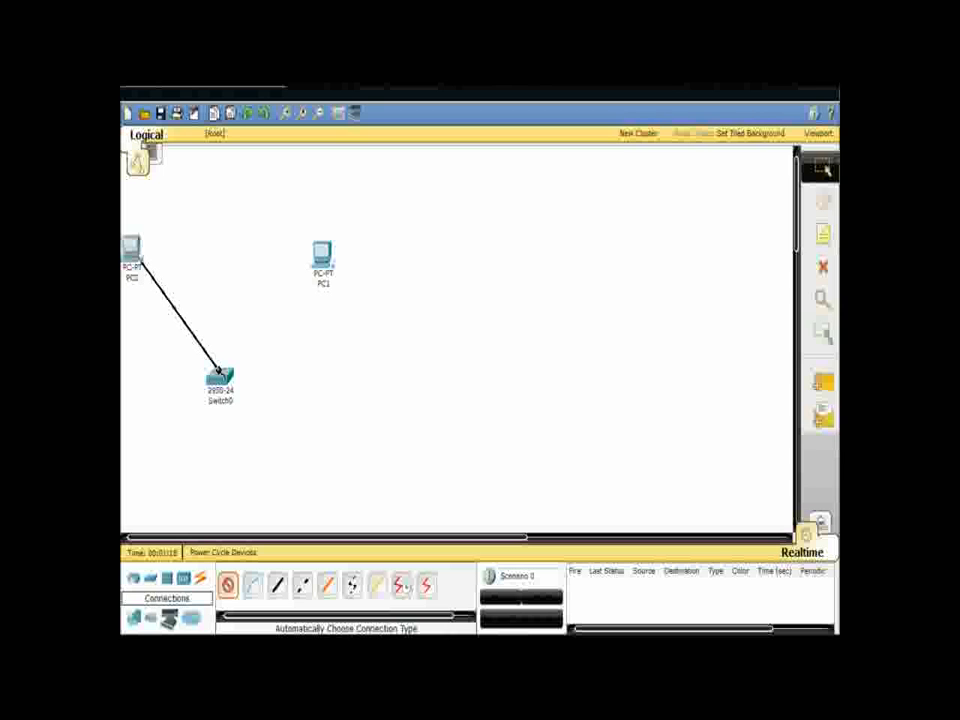
pyautogui.click(216, 378)
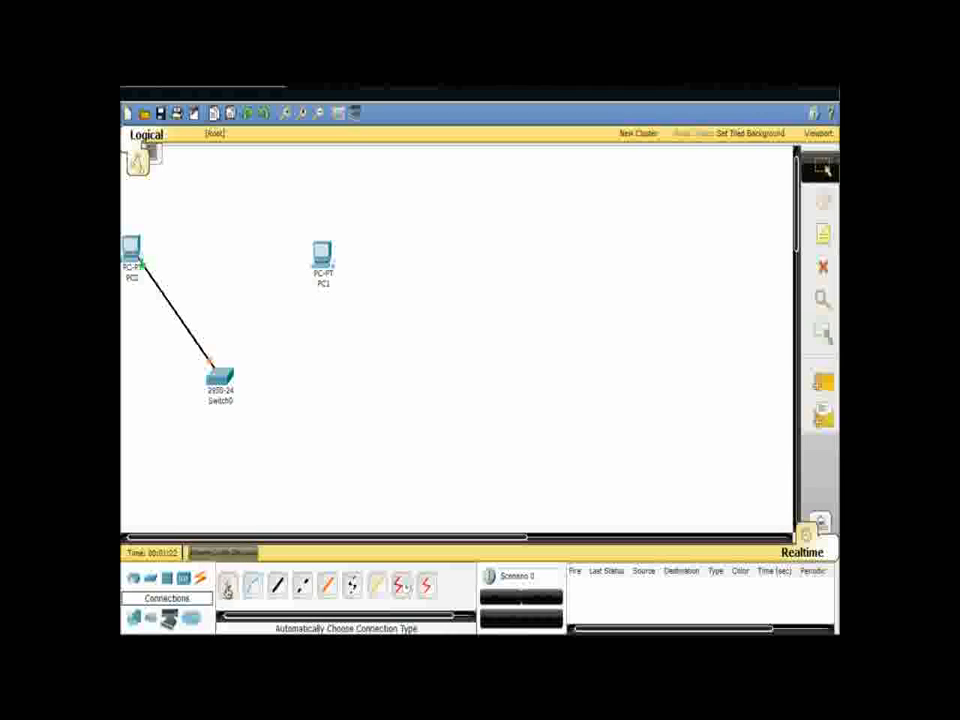
# Connect PC1 to the 2950-24 switch with an automatically chosen connection type
pyautogui.click(321, 262)
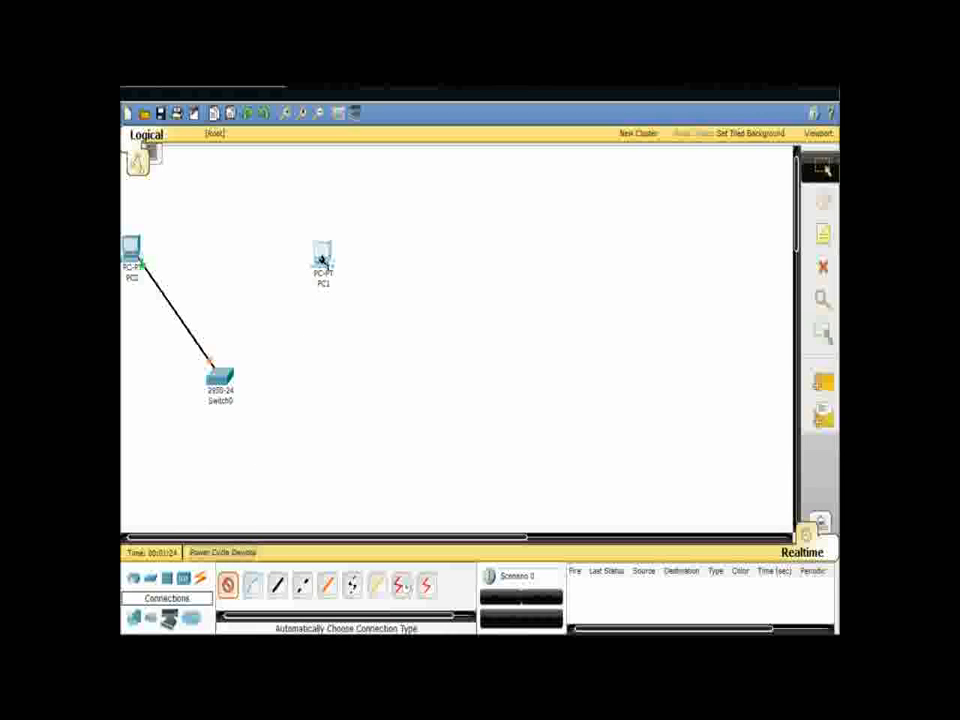
pyautogui.click(222, 377)
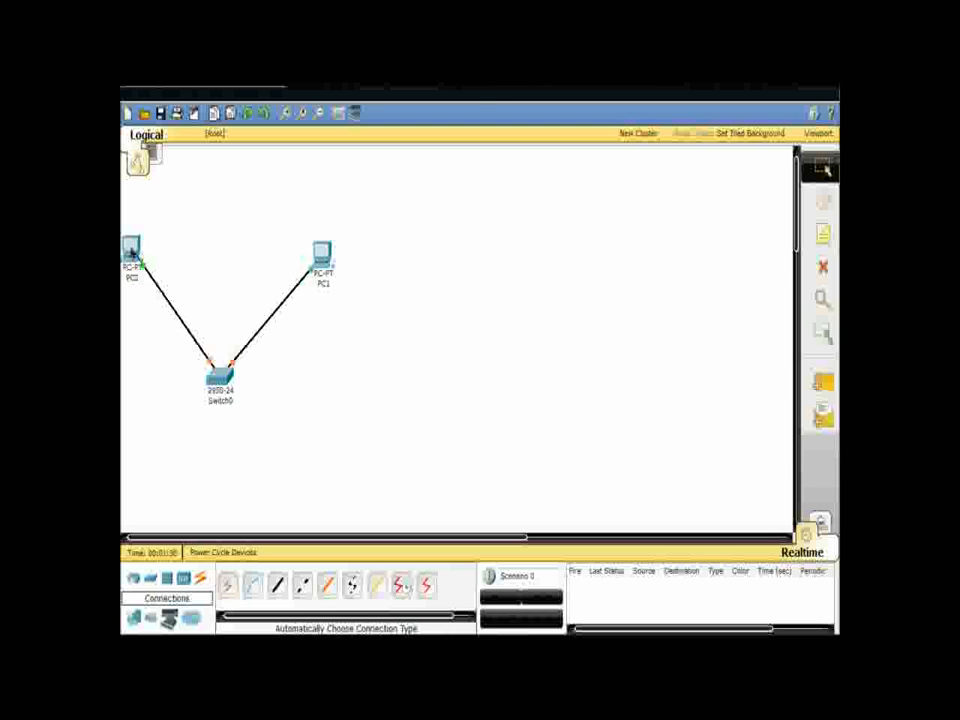
# Give PC0 the static IP address 192.168.1.1 with subnet mask 255.255.255.0 and close its configuration window
pyautogui.click(131, 250)
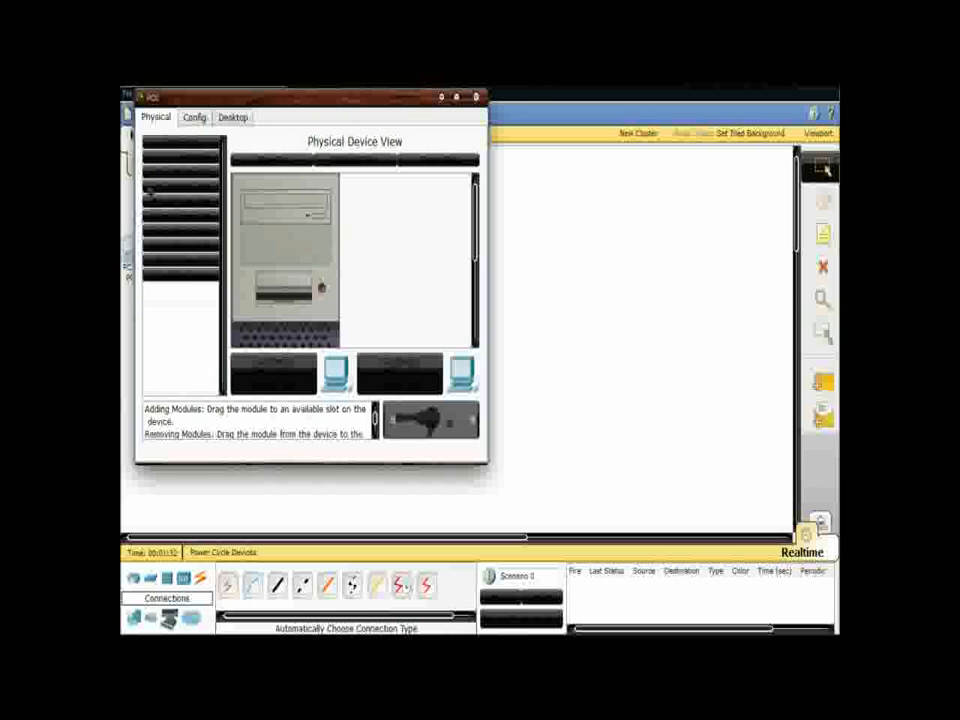
pyautogui.click(234, 119)
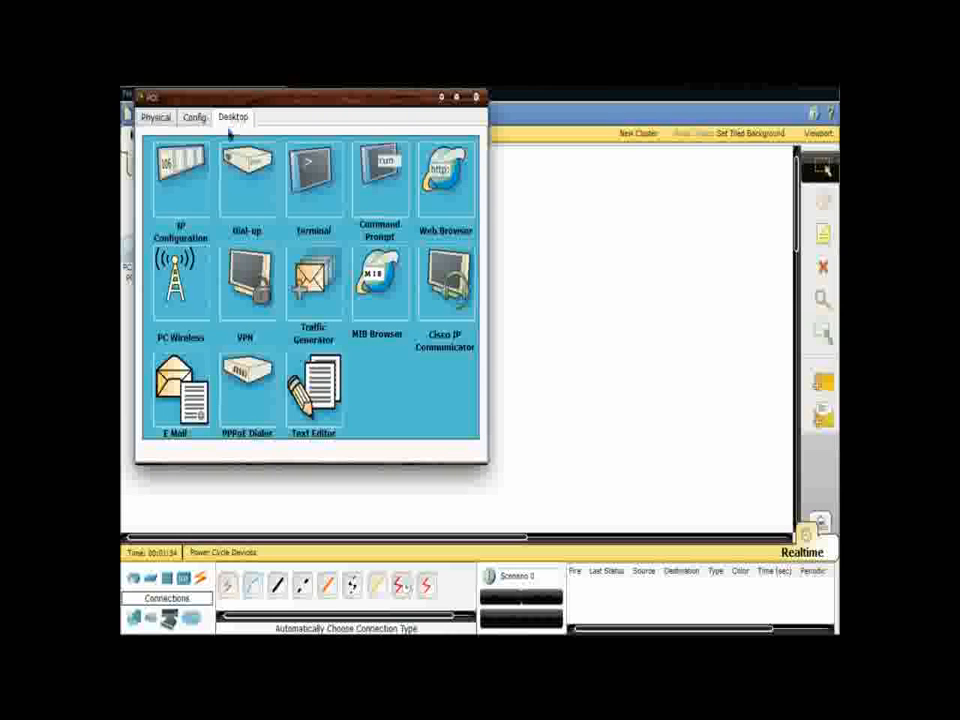
pyautogui.click(183, 200)
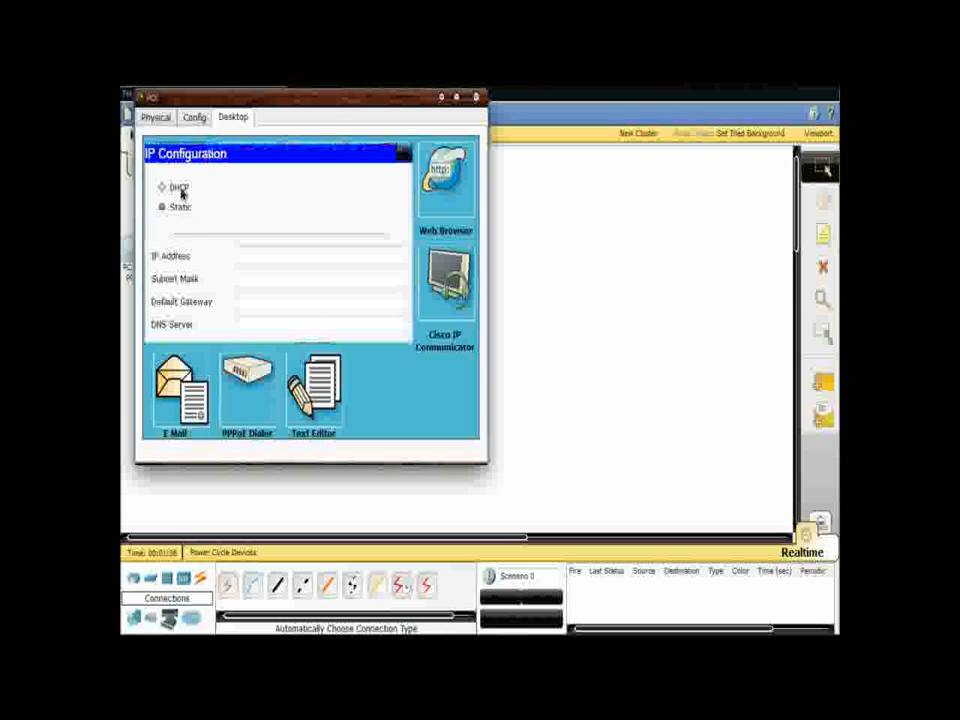
pyautogui.click(246, 257)
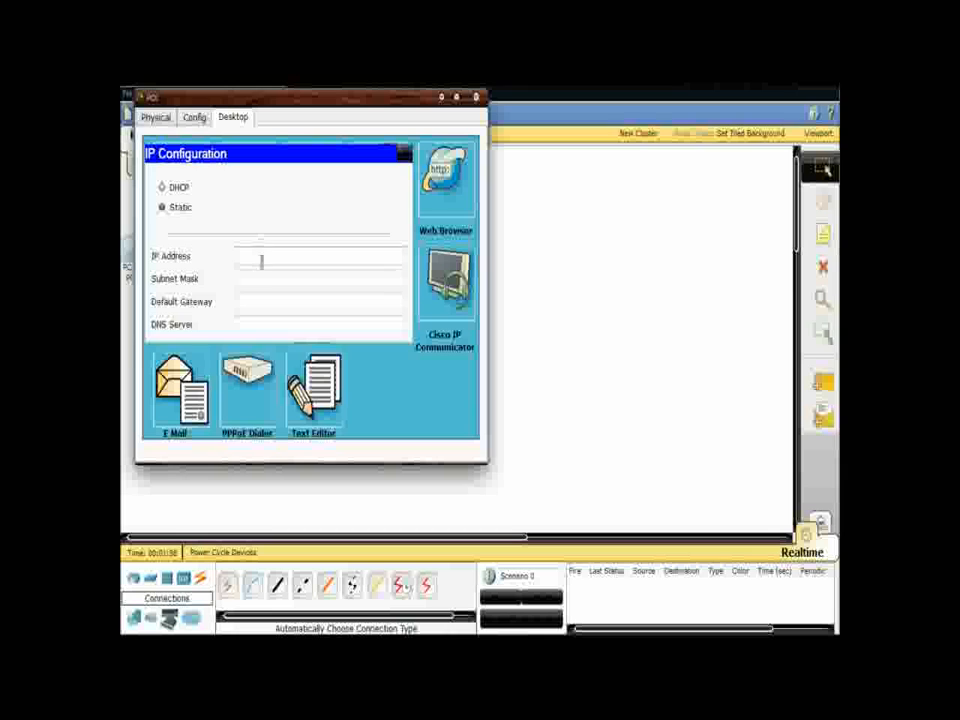
pyautogui.write('192.168.1.1')
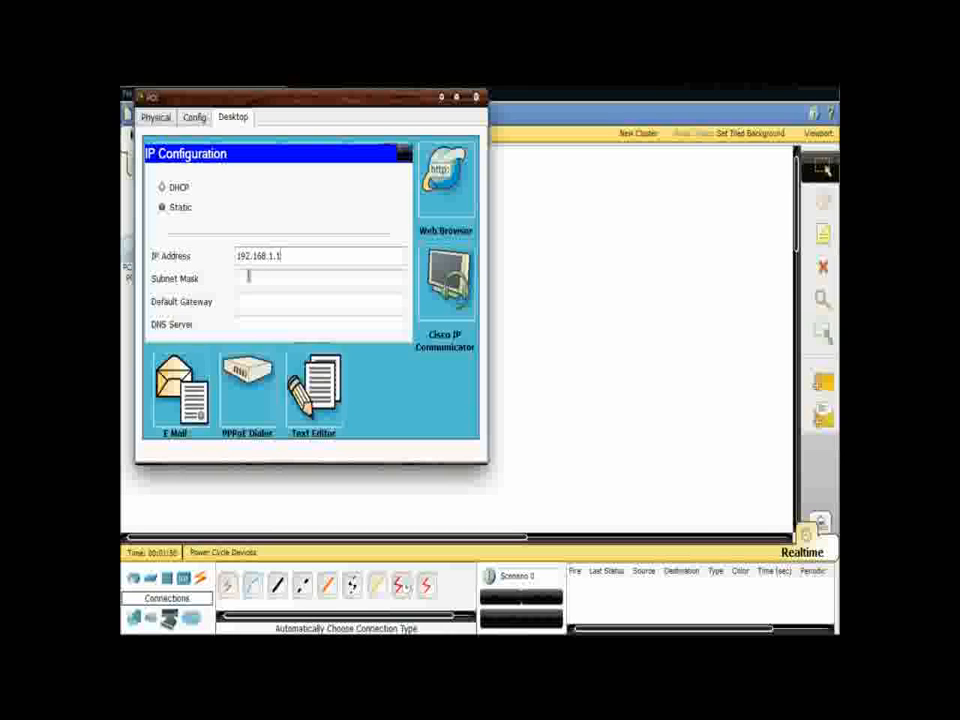
pyautogui.click(249, 277)
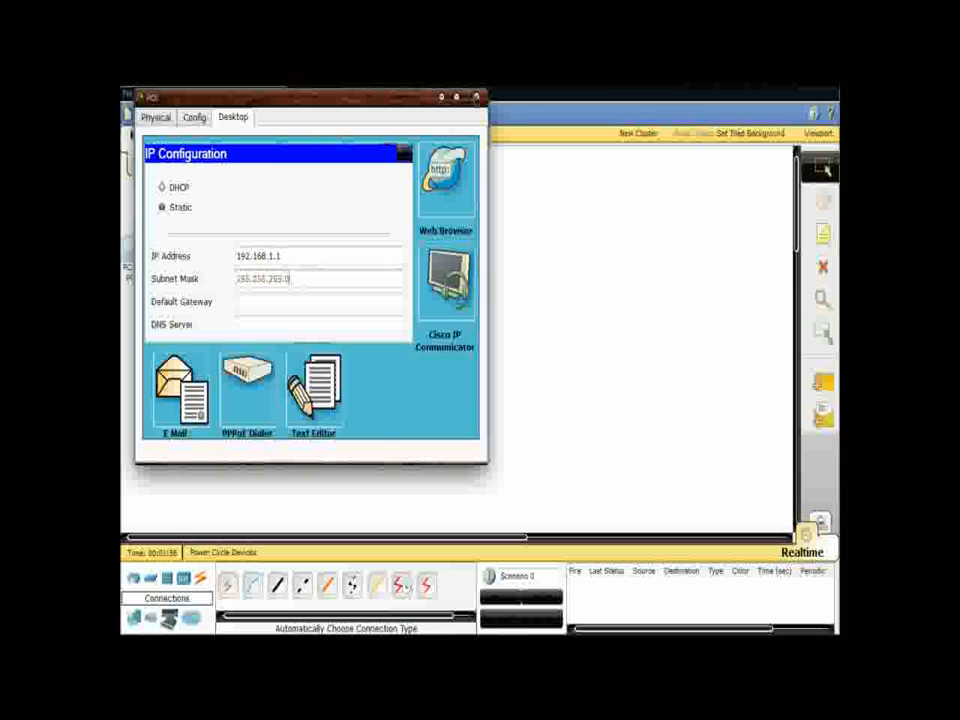
pyautogui.click(473, 101)
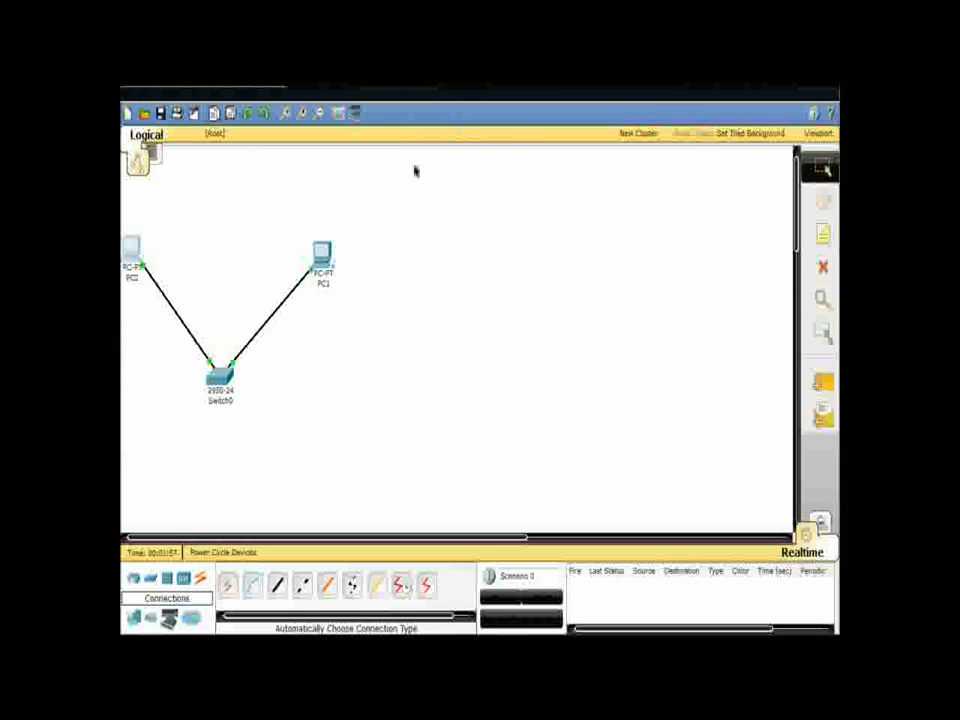
# Give PC1 the static IP address 192.168.1.2 with subnet mask 255.255.255.0 and close its configuration window
pyautogui.click(322, 254)
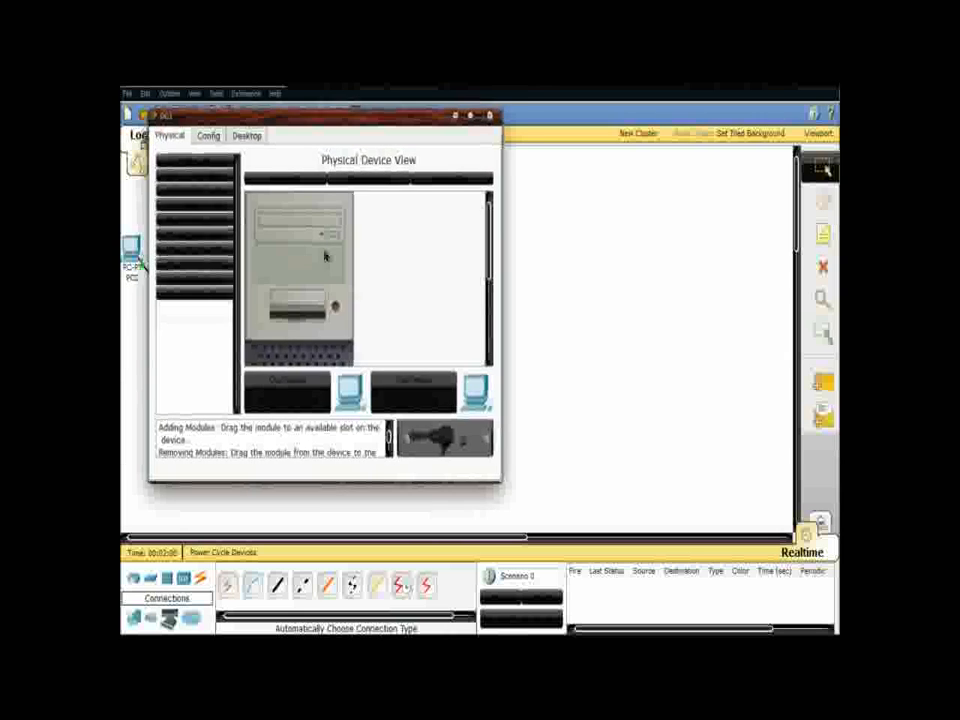
pyautogui.click(247, 137)
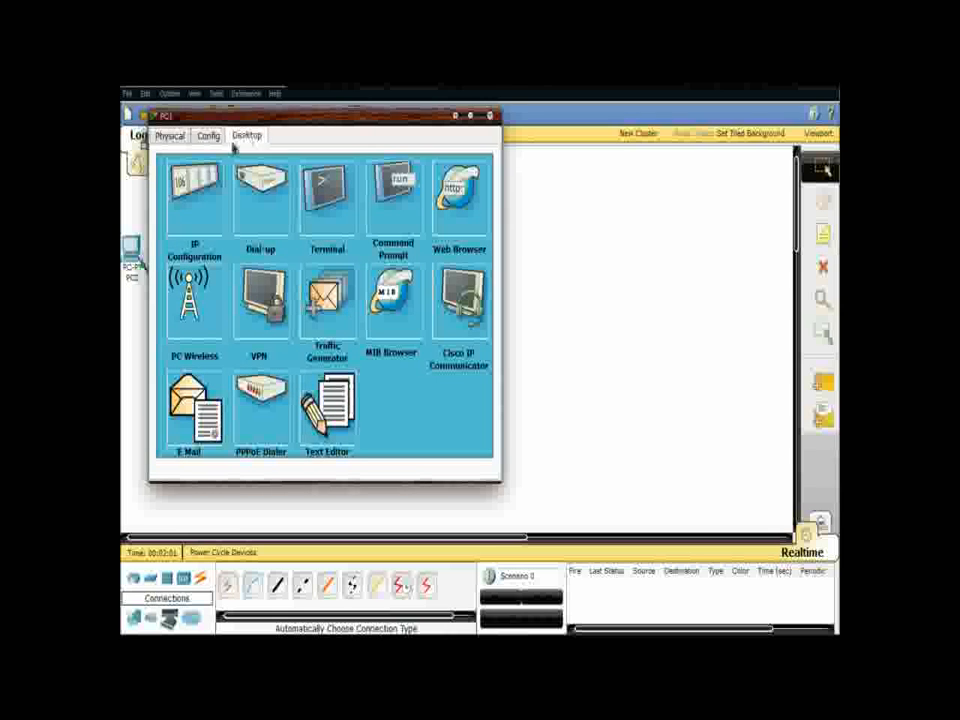
pyautogui.click(196, 206)
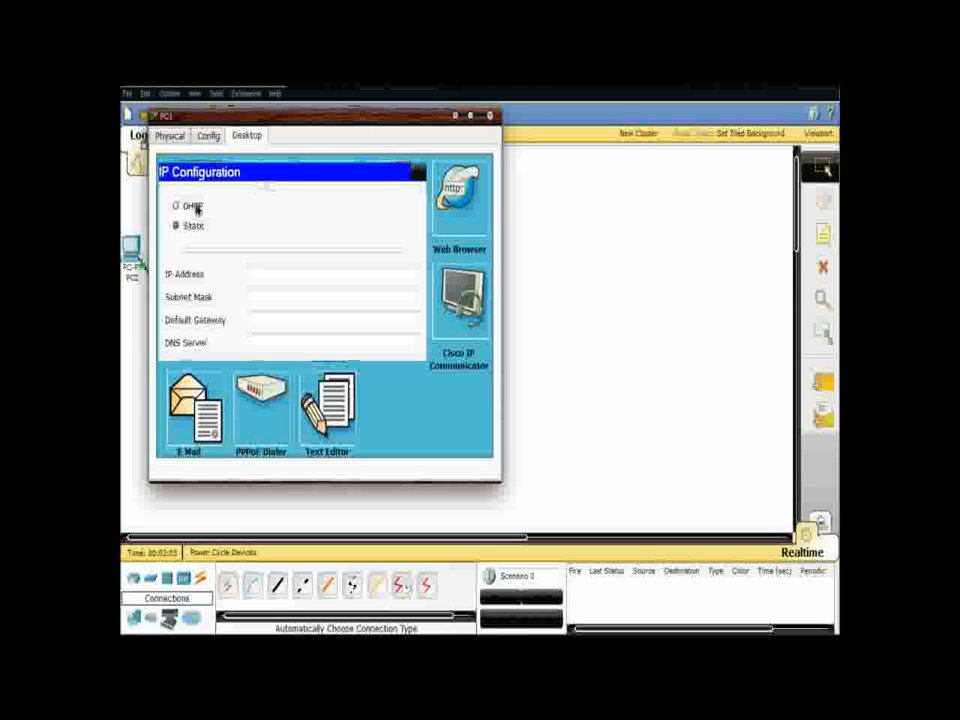
pyautogui.click(262, 271)
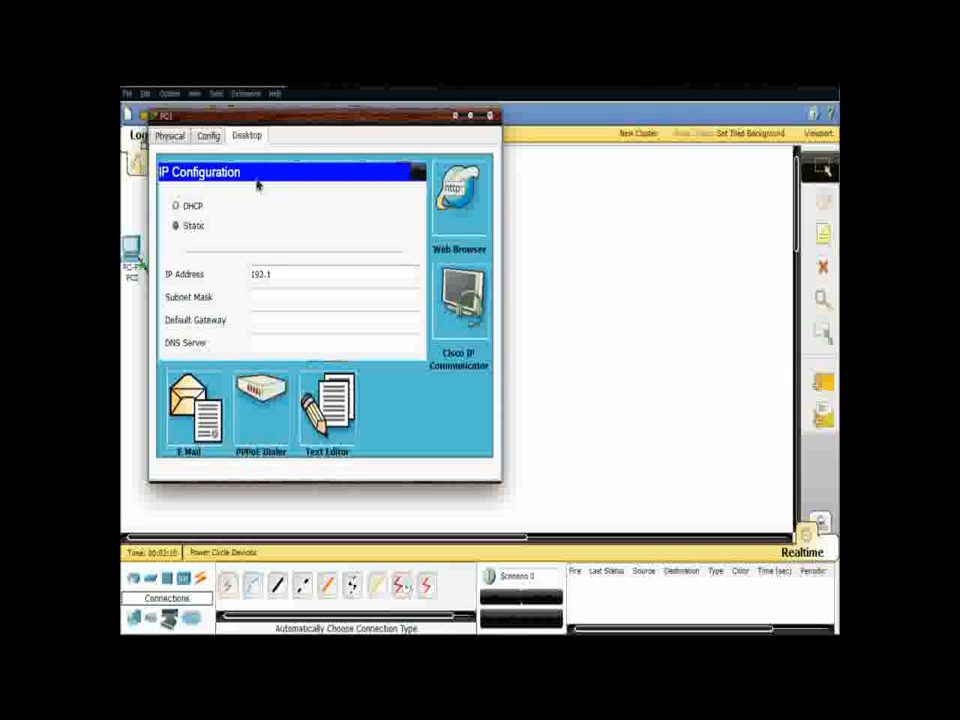
pyautogui.write('192.168.1.2')
pyautogui.press('Tab')
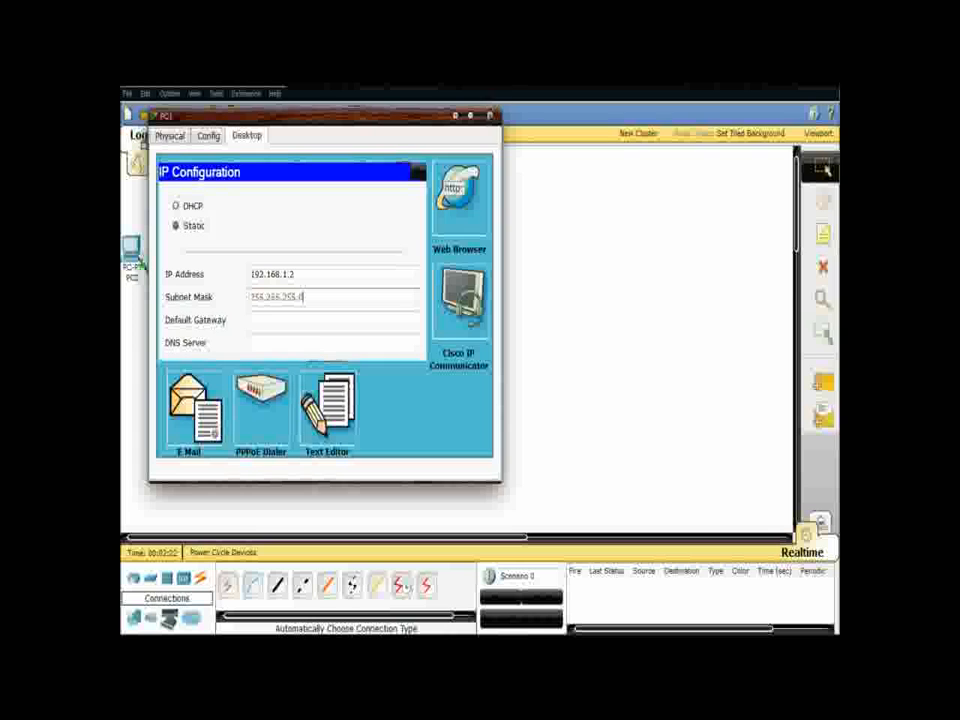
pyautogui.click(490, 117)
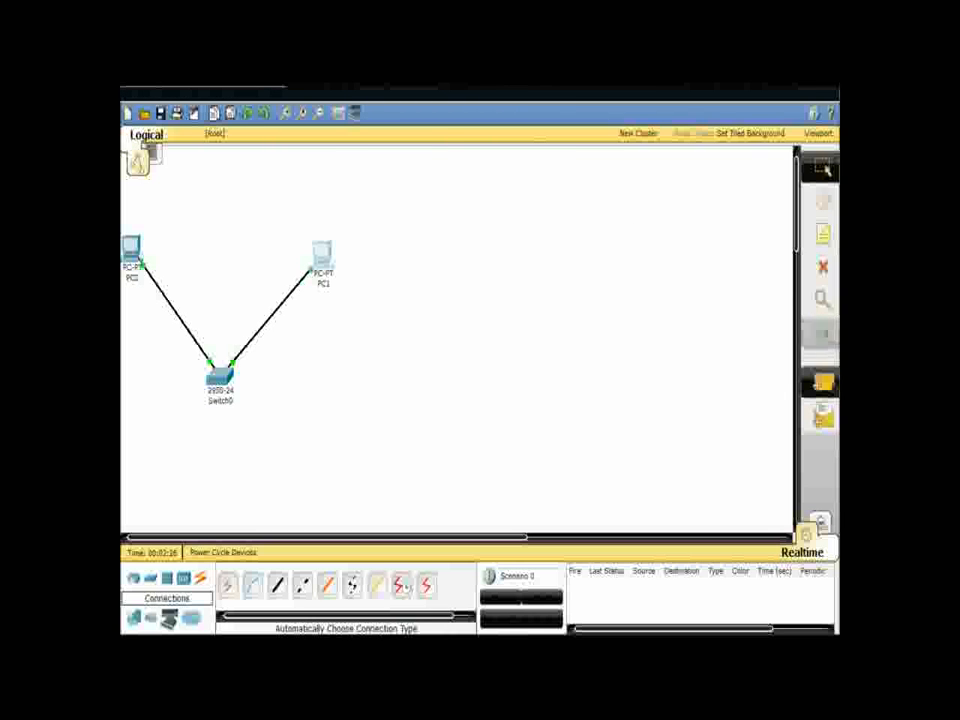
# Send a simple PDU from PC0 to PC1 through the switch
pyautogui.click(823, 383)
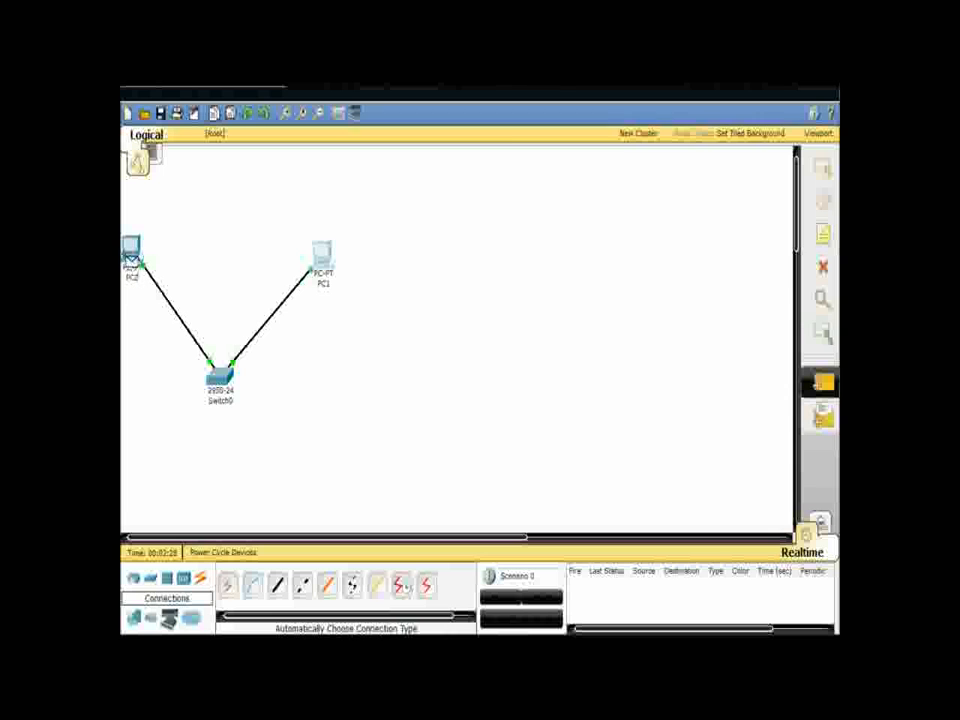
pyautogui.click(131, 250)
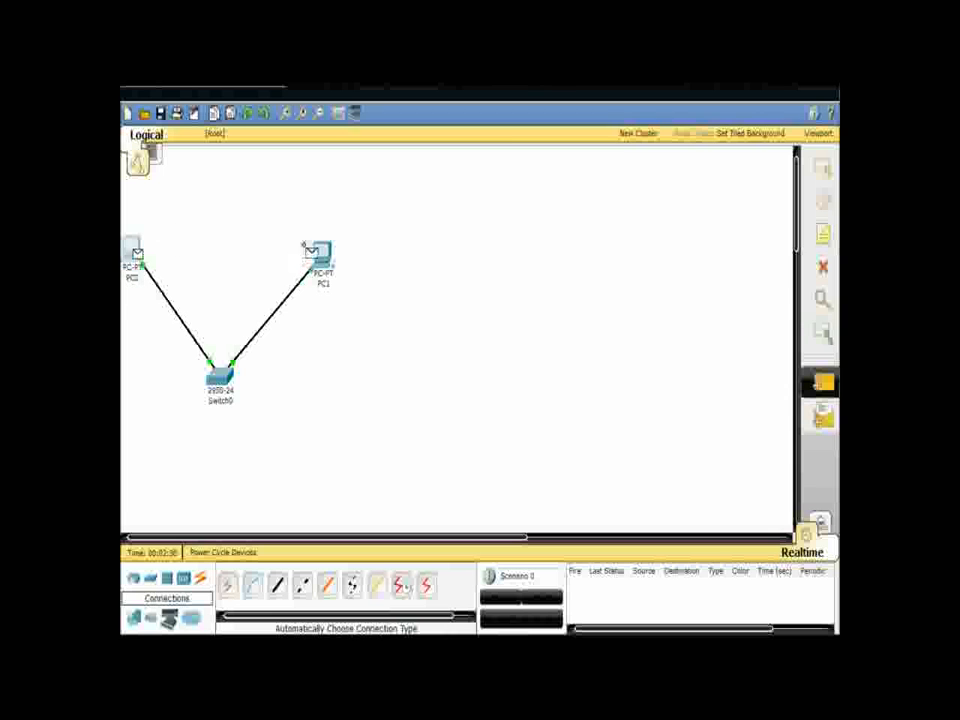
pyautogui.click(322, 253)
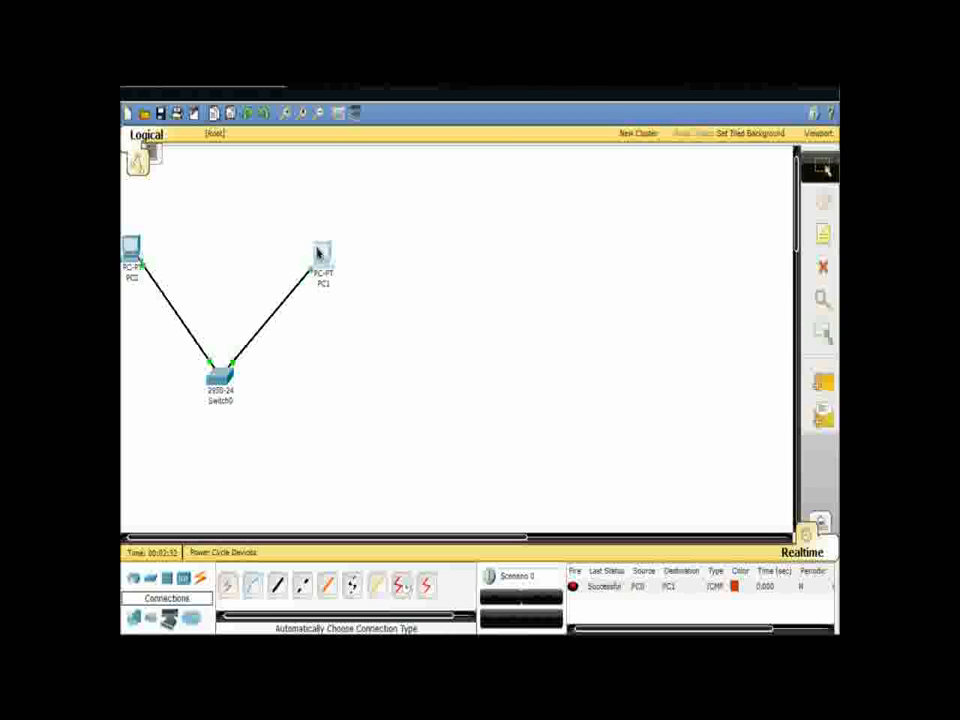
# Play the PDU in Simulation mode with Auto Capture / Play, and delete the scenario
pyautogui.hotkey('shift', 's')
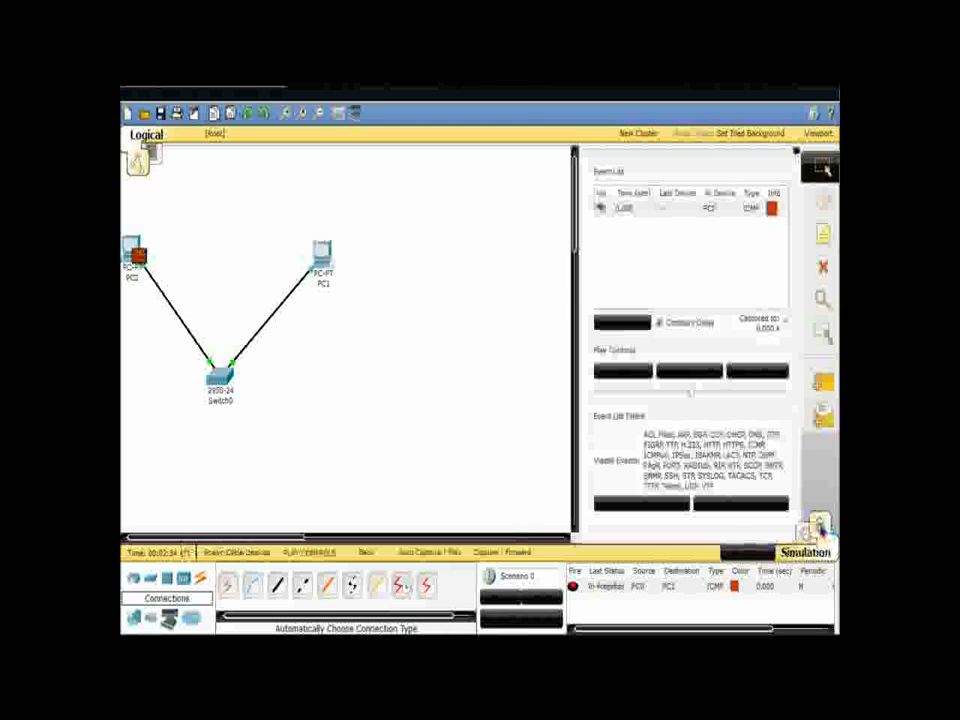
pyautogui.click(703, 372)
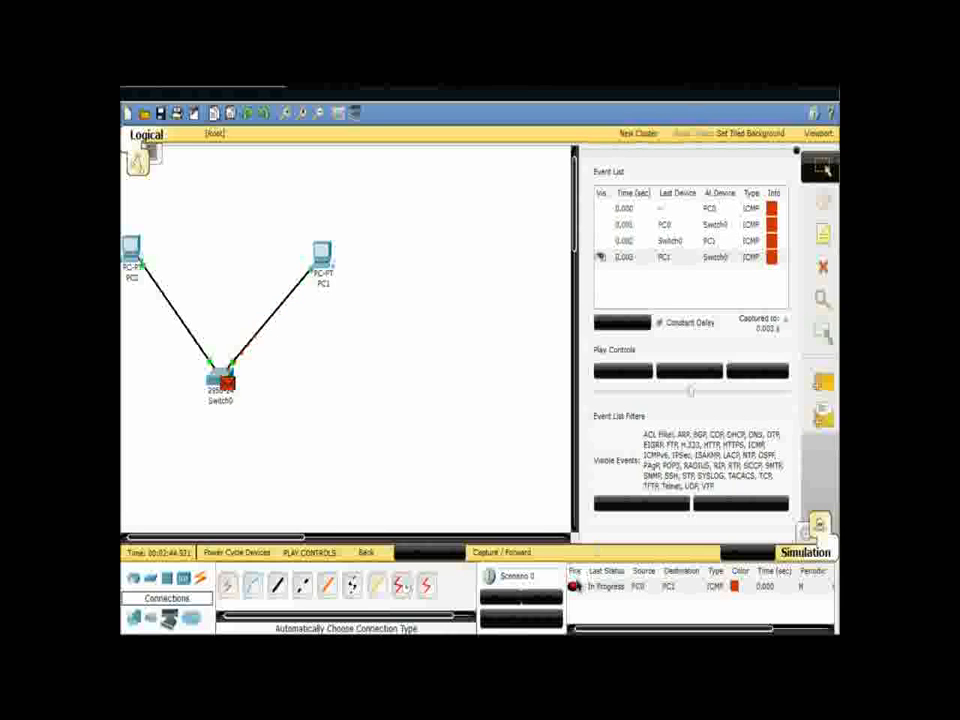
pyautogui.click(548, 600)
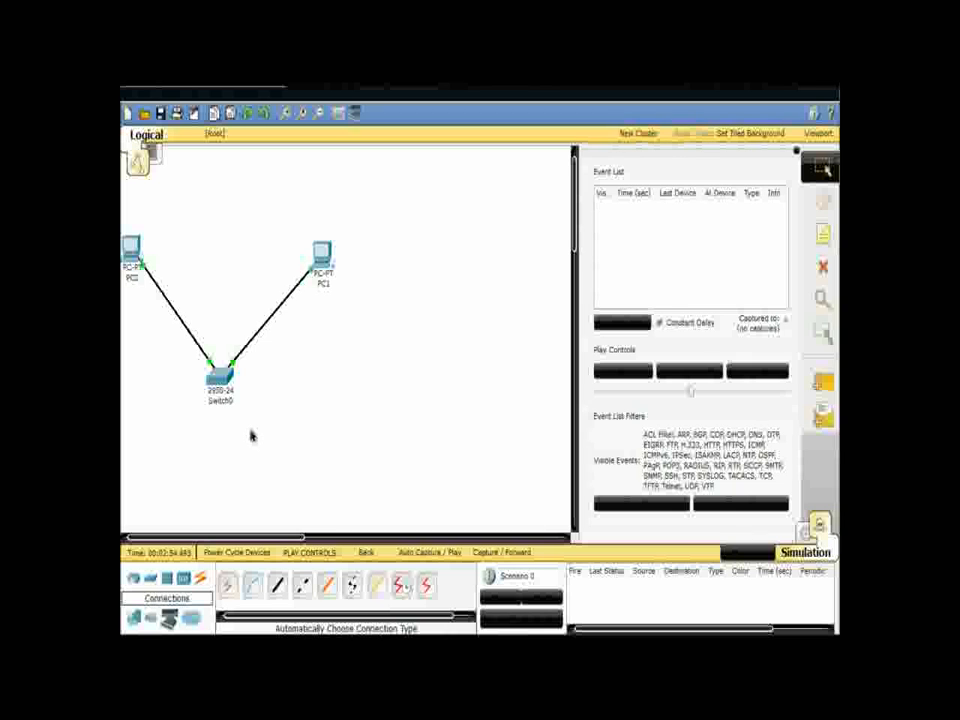
# Add a third PC-PT diagonally below the switch, opposite PC0, and connect it to the switch with an automatically chosen connection type
pyautogui.click(138, 617)
pyautogui.click(228, 584)
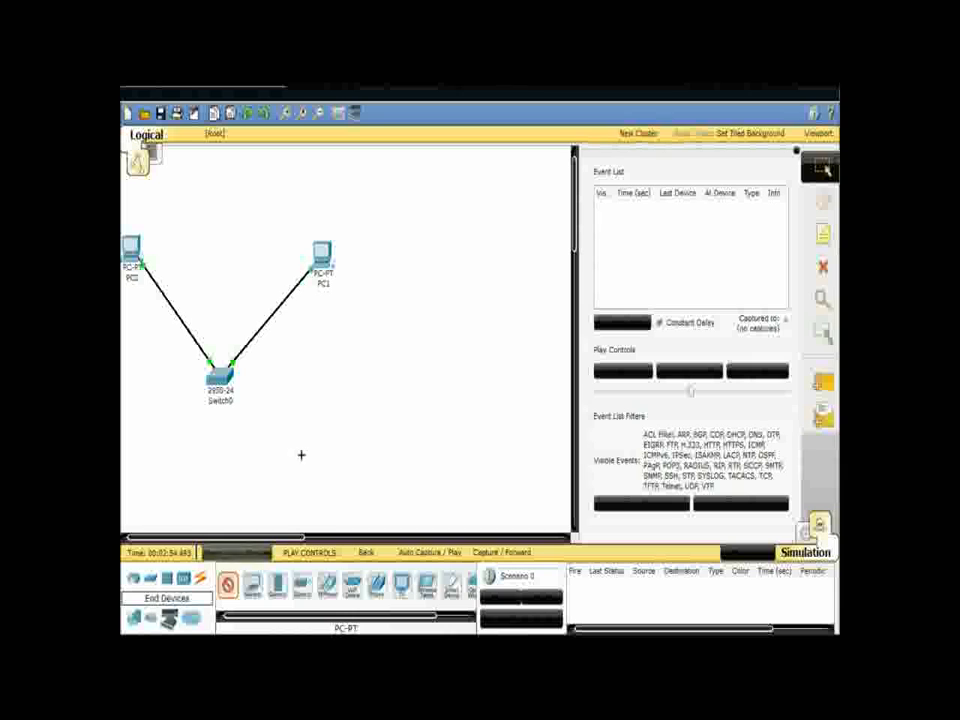
pyautogui.click(318, 479)
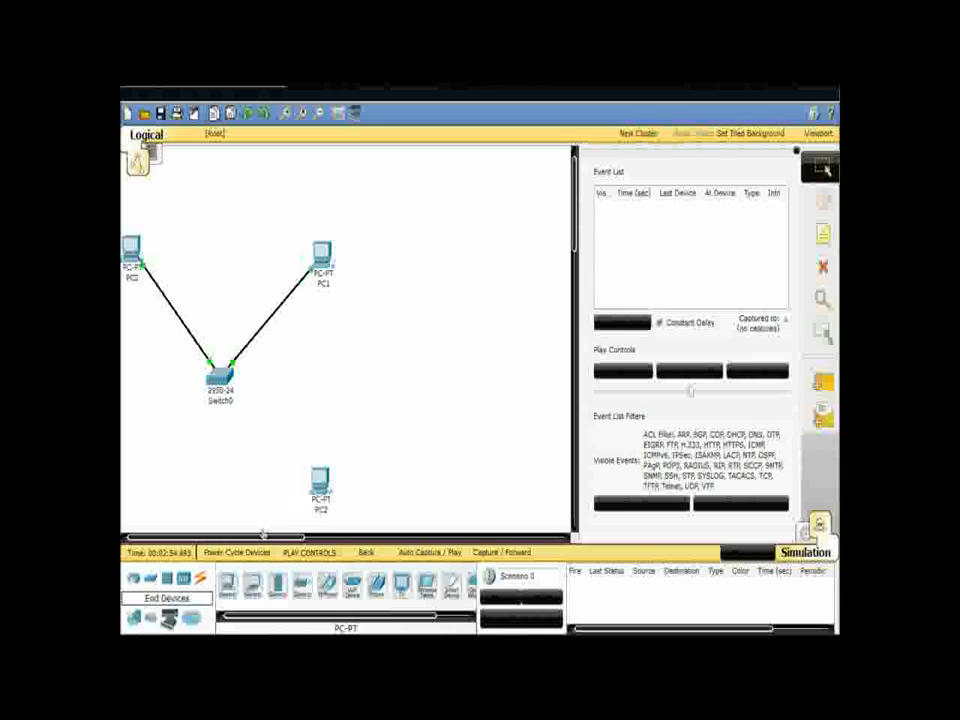
pyautogui.click(200, 578)
pyautogui.click(200, 579)
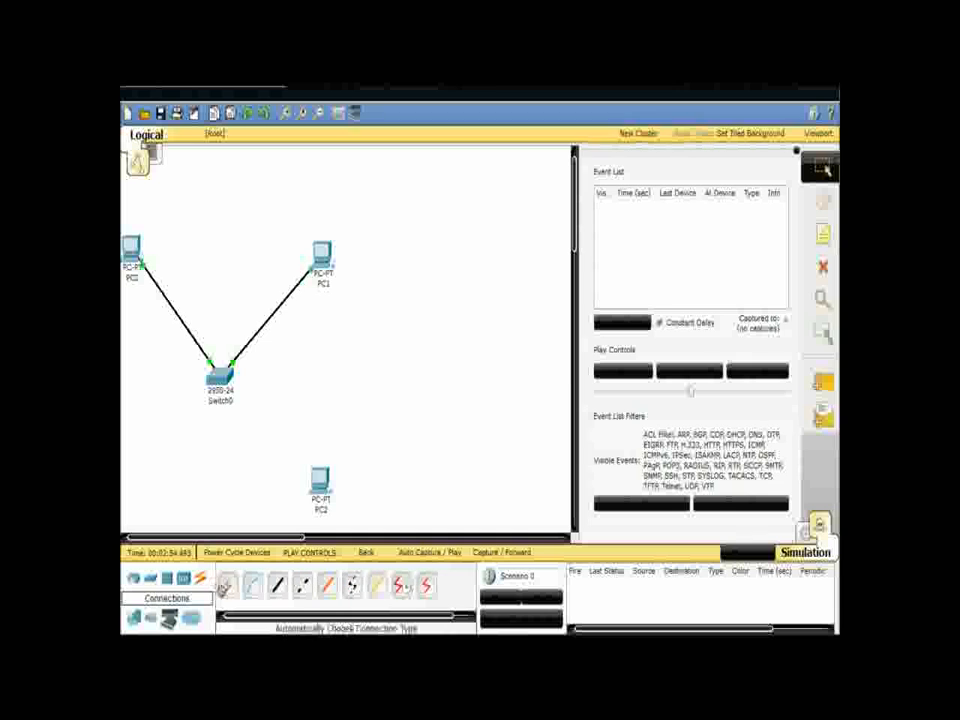
pyautogui.click(228, 585)
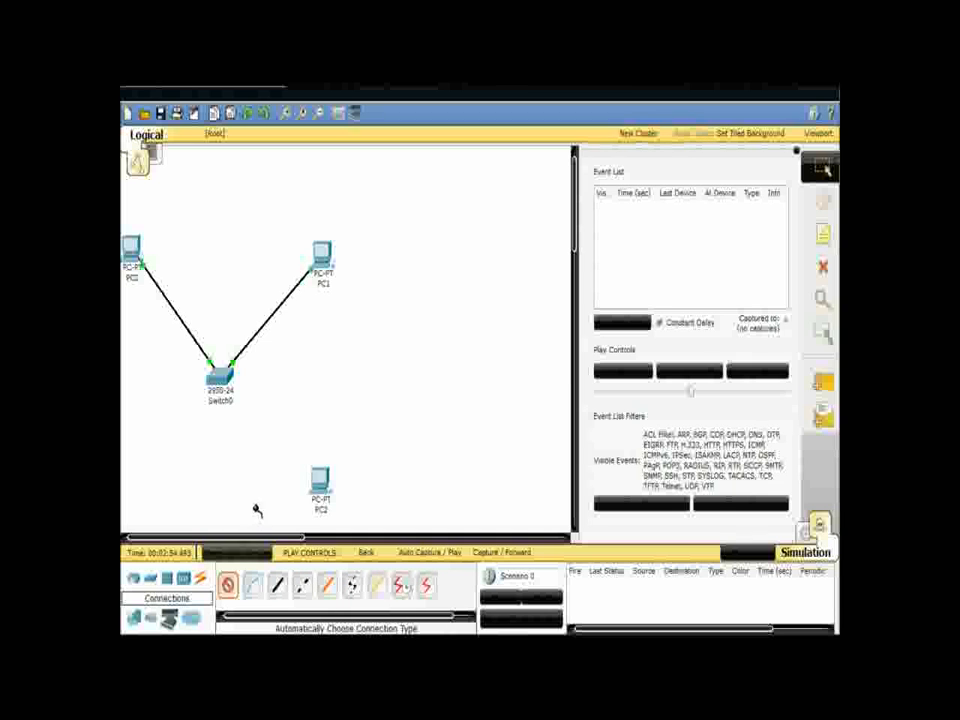
pyautogui.click(316, 482)
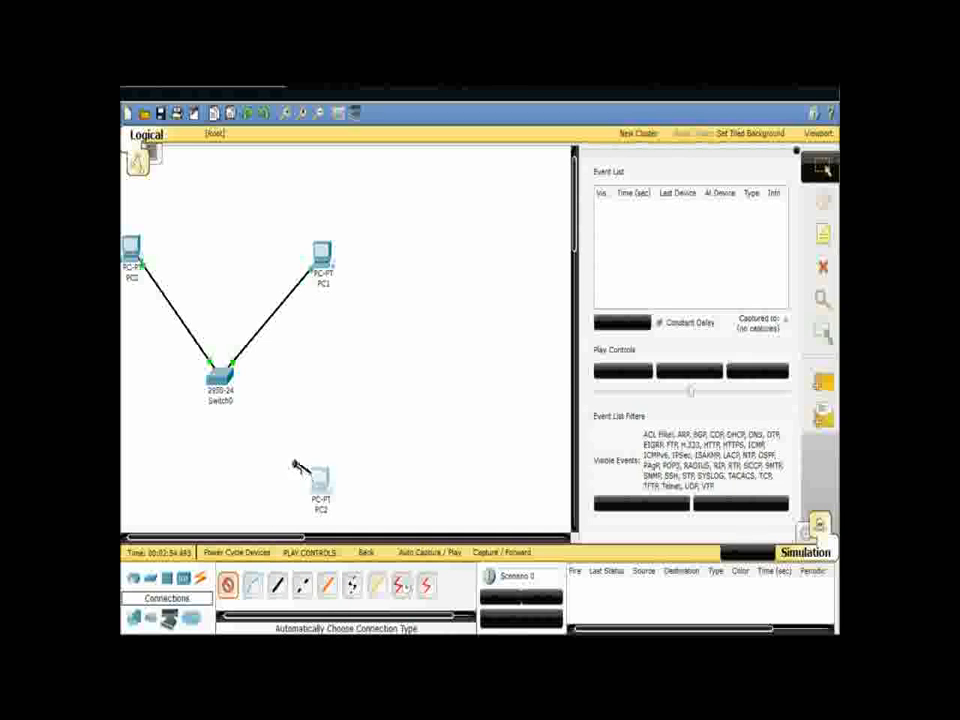
pyautogui.click(216, 380)
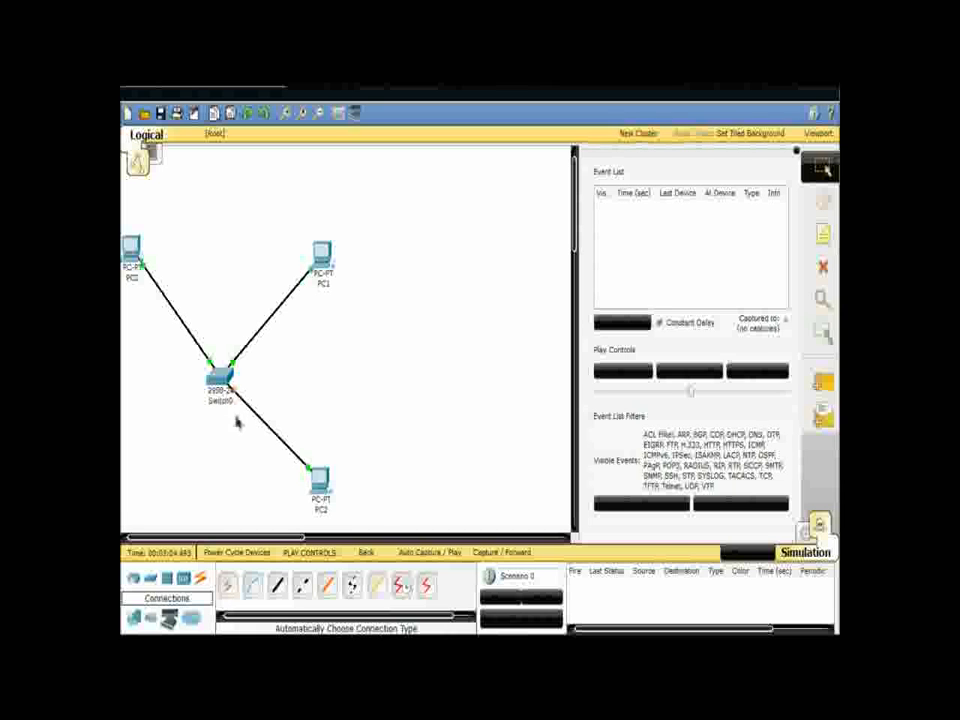
# Give PC2 the static IP address 192.168.1.3 with subnet mask 255.255.255.0 and close its configuration window
pyautogui.click(318, 483)
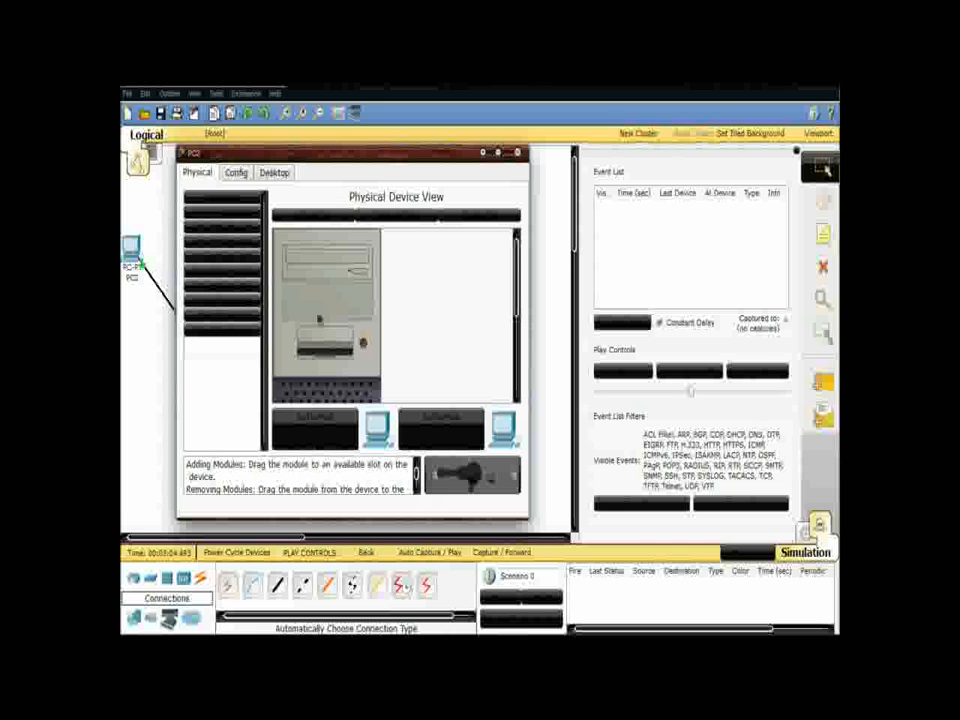
pyautogui.click(279, 176)
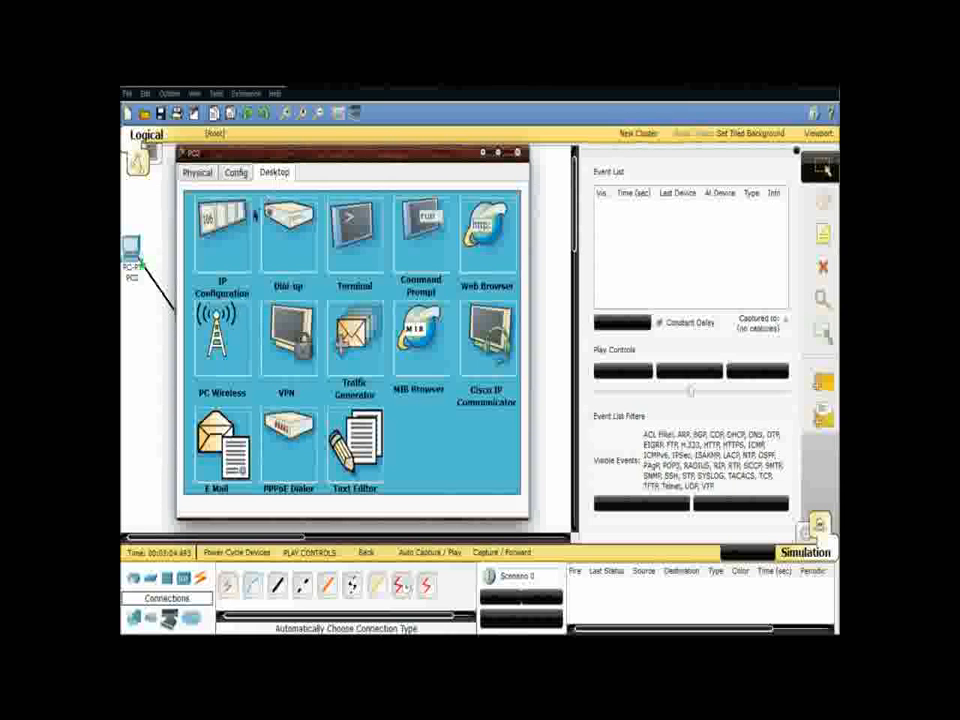
pyautogui.click(222, 228)
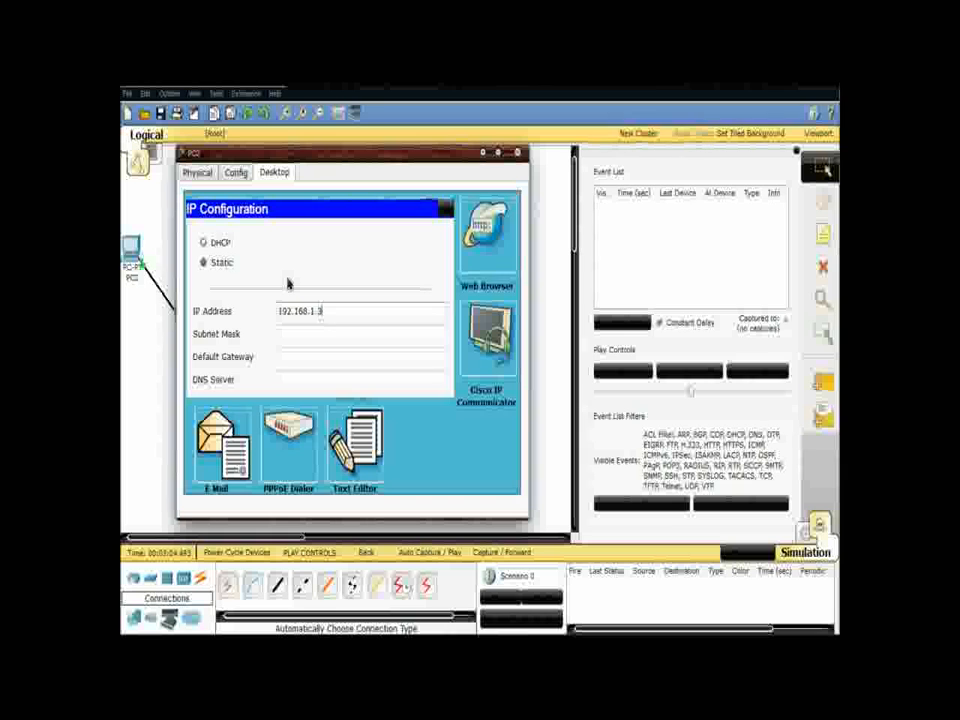
pyautogui.press('Tab')
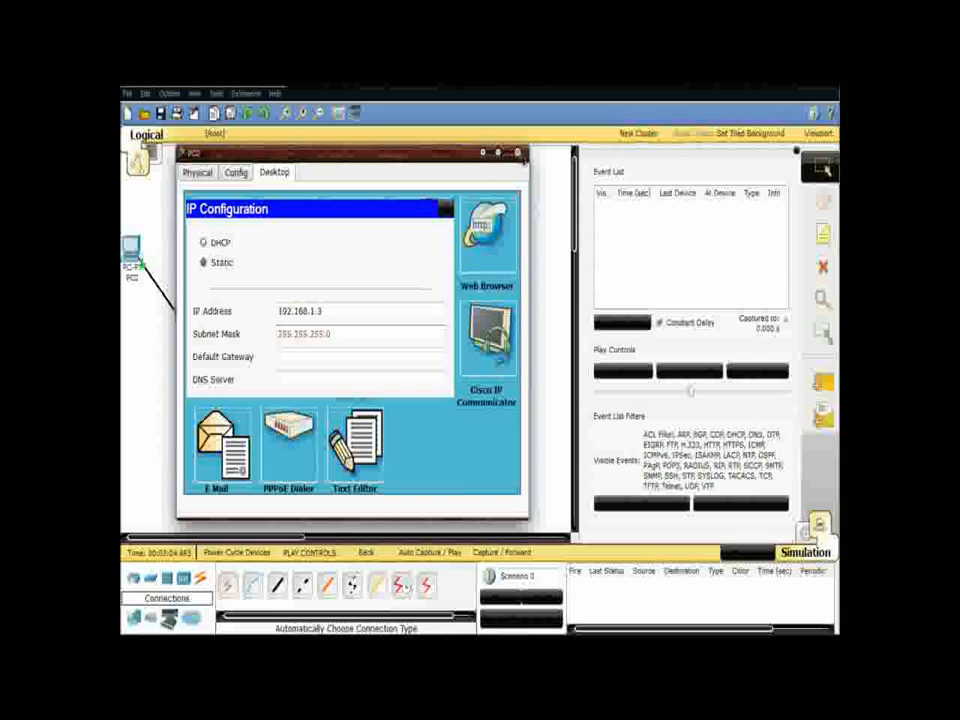
pyautogui.click(517, 153)
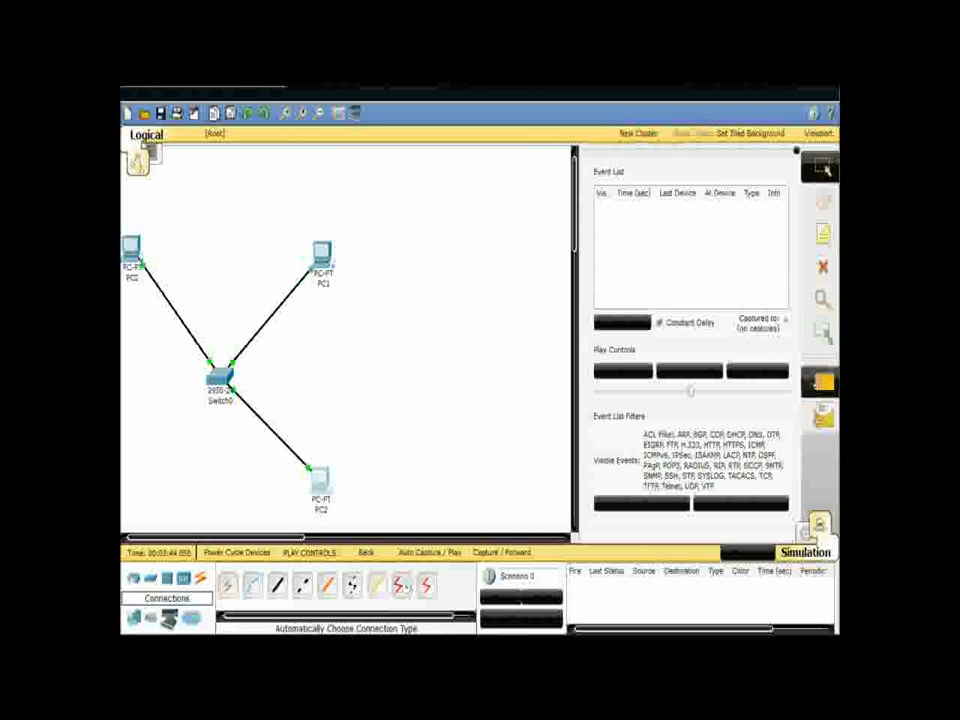
# Add a simple PDU from PC0 to PC1 in the three-PC switch network and play it with Auto Capture / Play
pyautogui.click(822, 382)
pyautogui.click(131, 250)
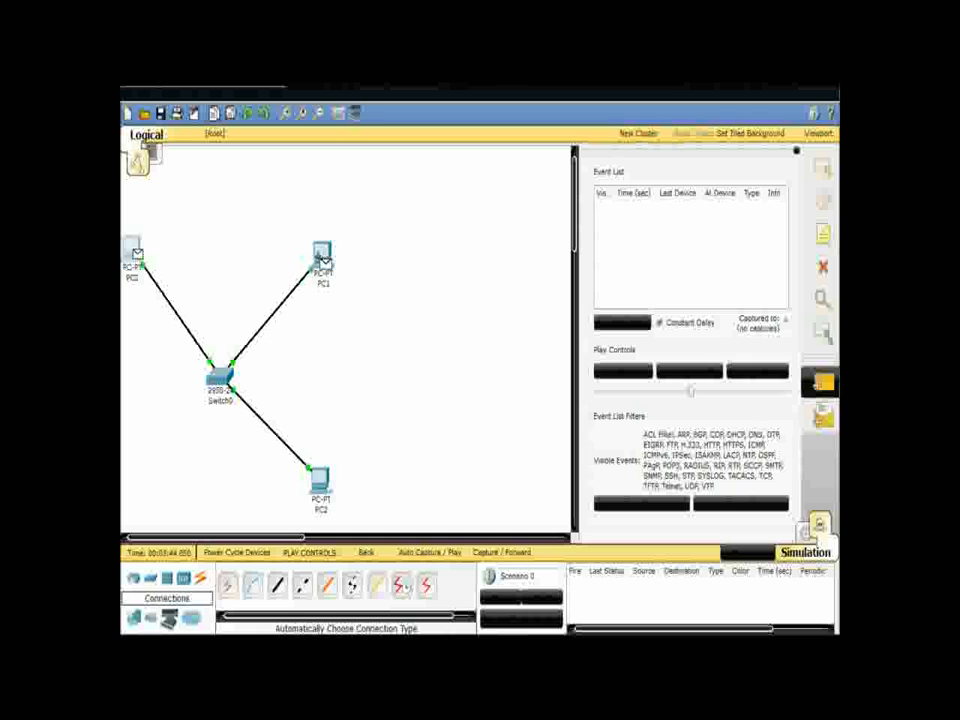
pyautogui.click(321, 255)
pyautogui.click(676, 371)
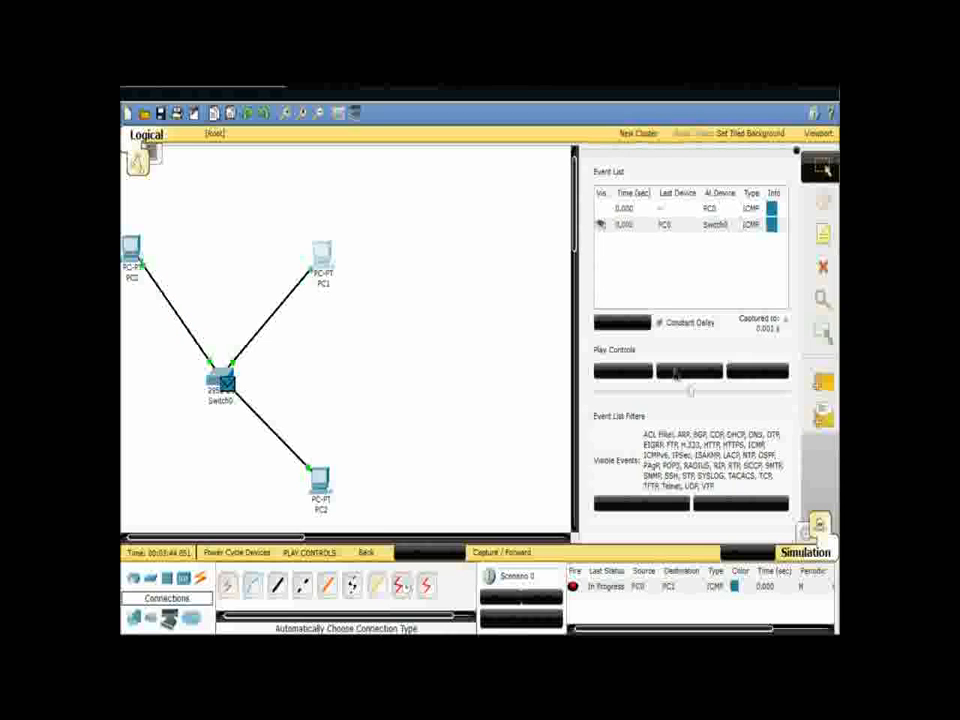
pyautogui.click(676, 371)
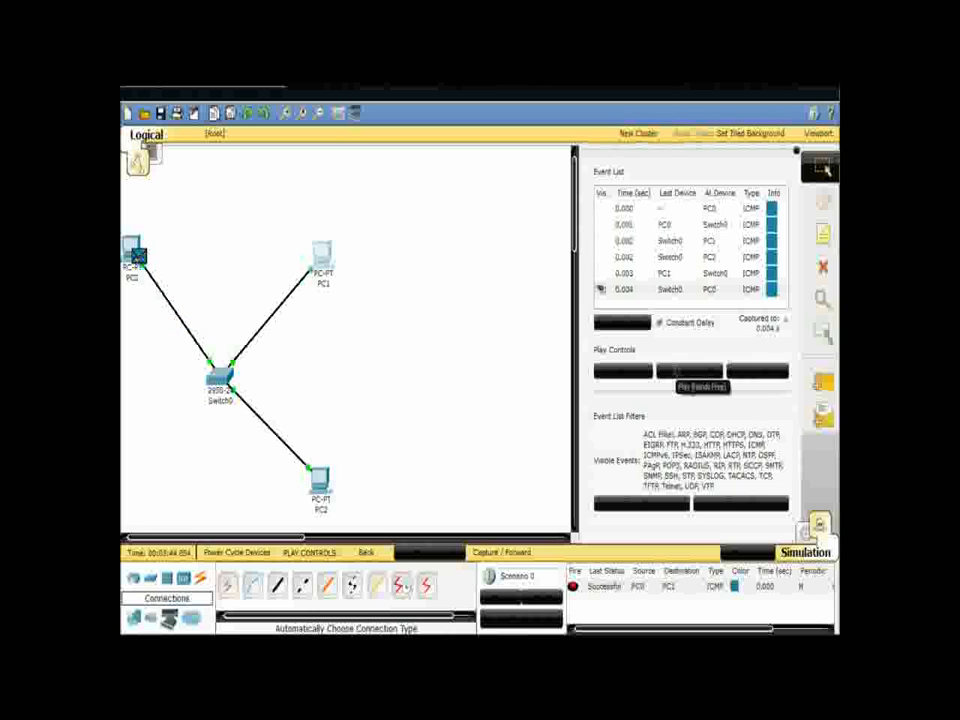
# Delete the scenario holding the played PDU, and add a new simple PDU from PC0 to PC1 in the switch network
pyautogui.click(677, 371)
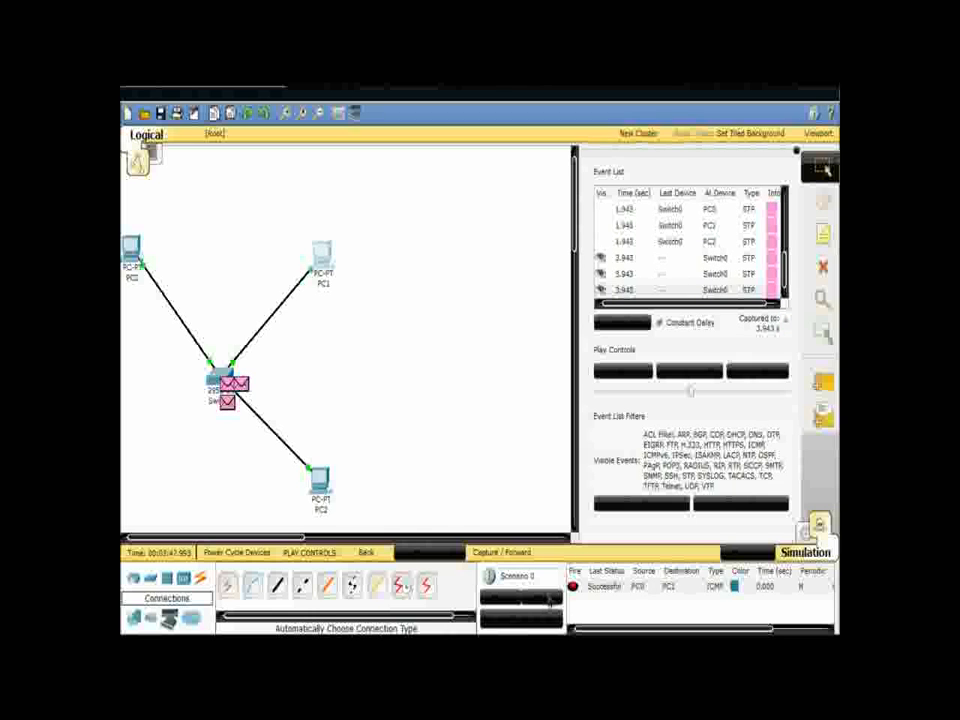
pyautogui.click(552, 598)
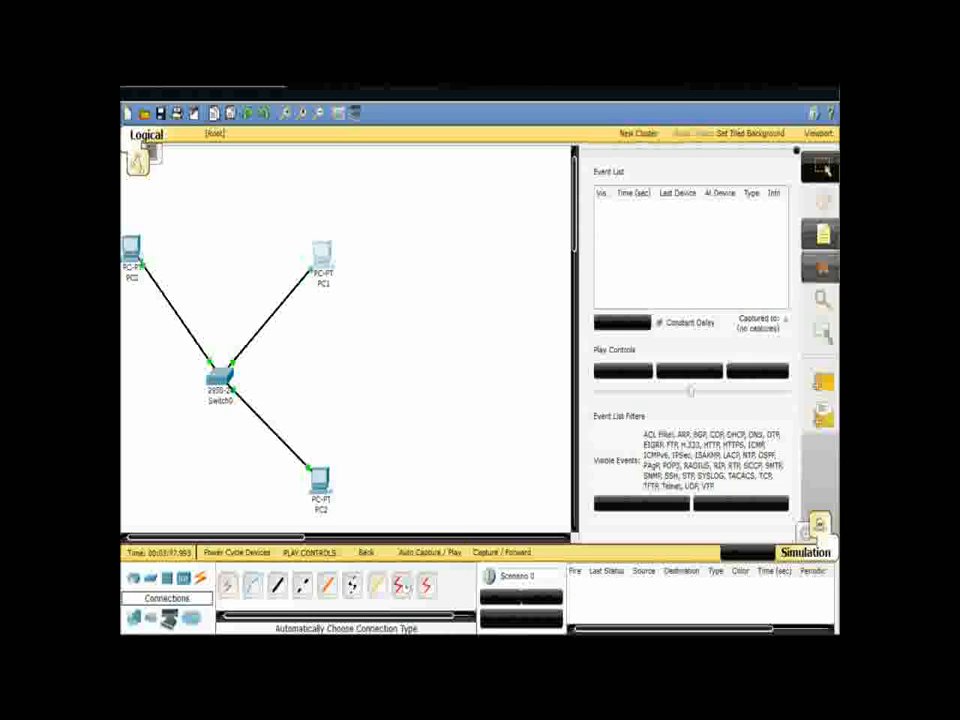
pyautogui.click(822, 383)
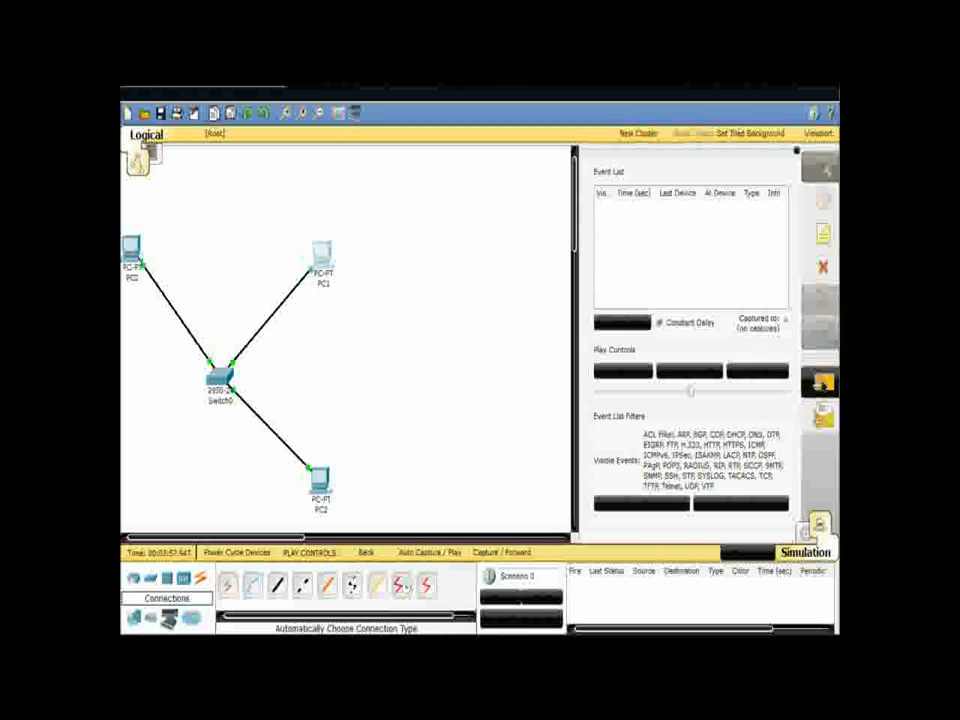
pyautogui.click(133, 252)
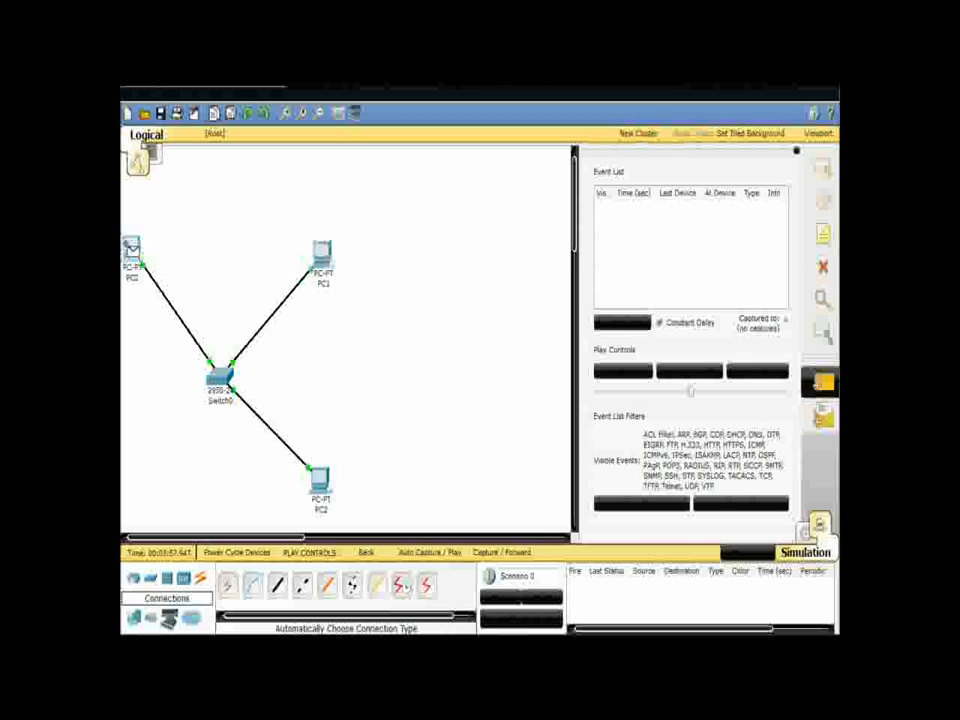
pyautogui.click(320, 256)
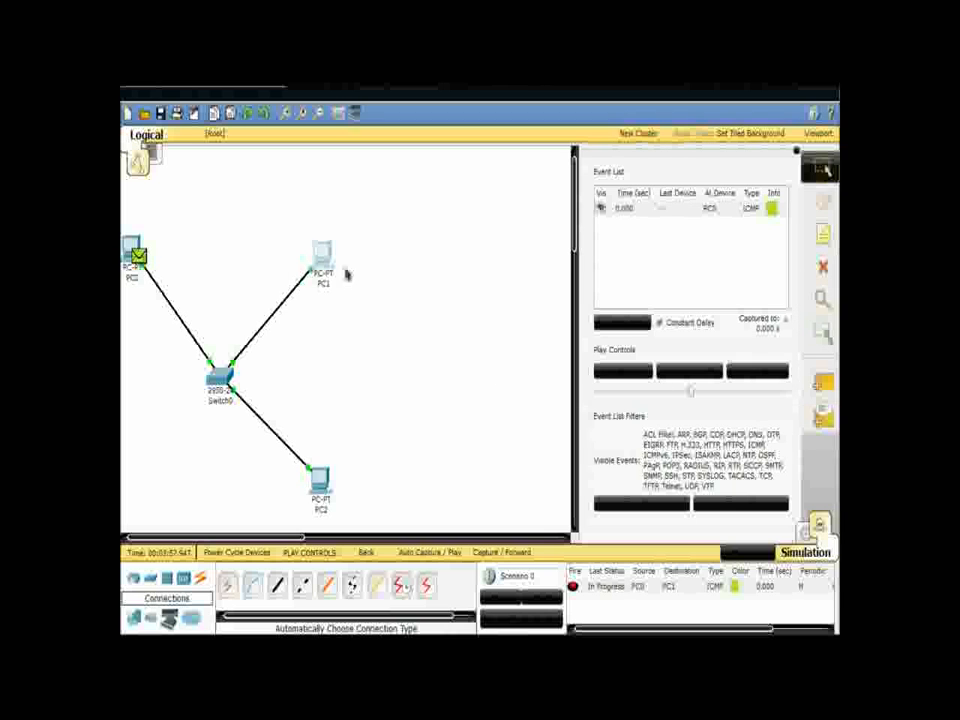
# Add simple PDUs from PC1 to PC2 and from PC2 to PC0, and play all three PDUs with Auto Capture / Play
pyautogui.click(822, 386)
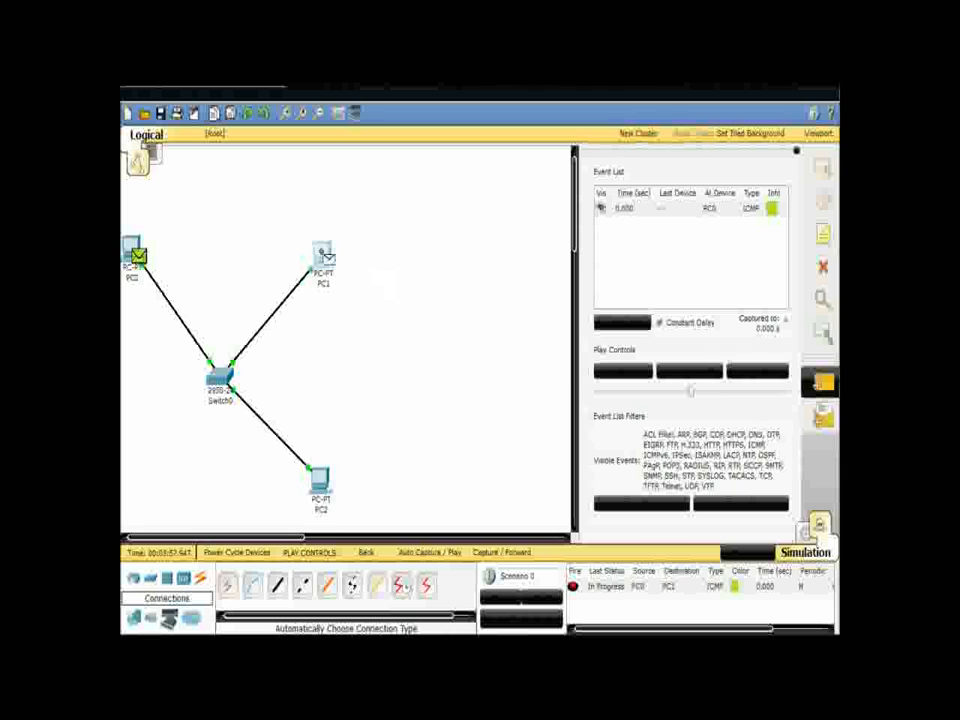
pyautogui.click(323, 257)
pyautogui.click(318, 482)
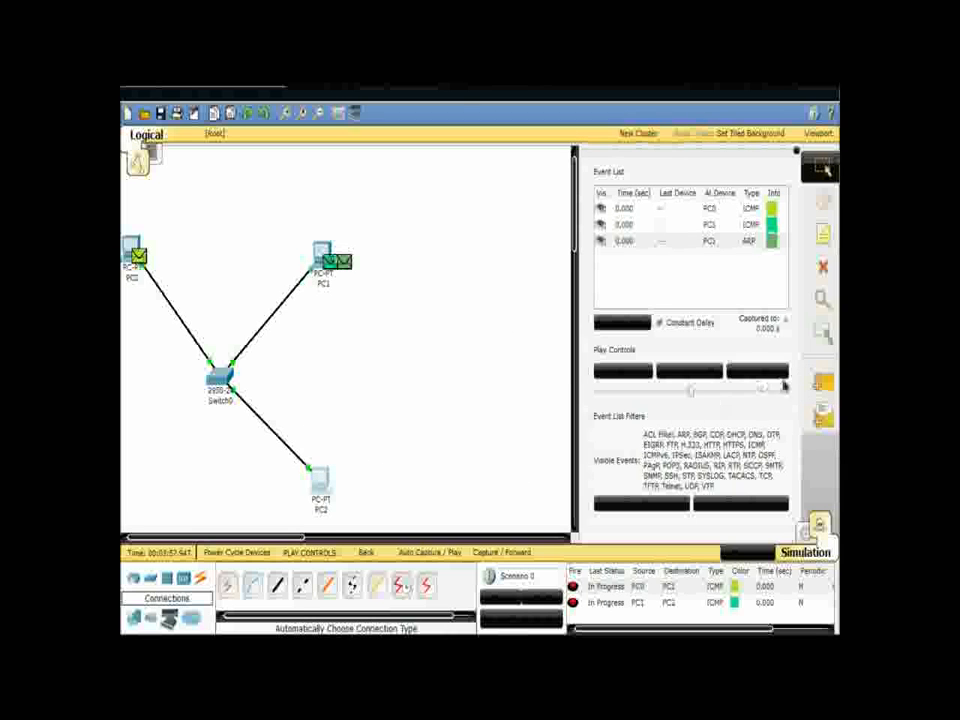
pyautogui.click(822, 384)
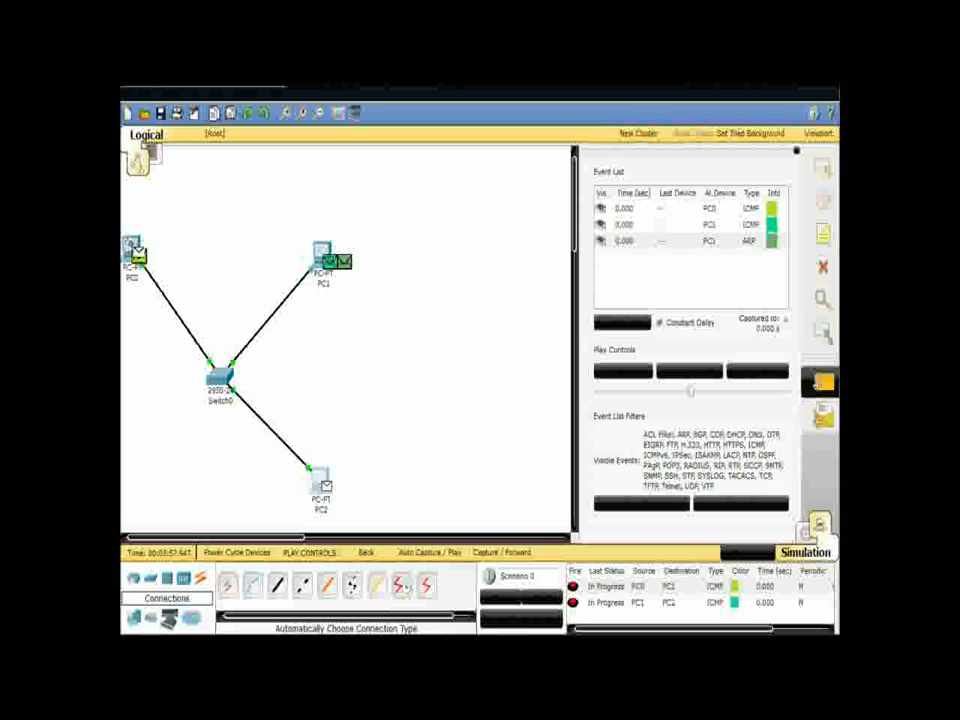
pyautogui.click(325, 487)
pyautogui.click(132, 252)
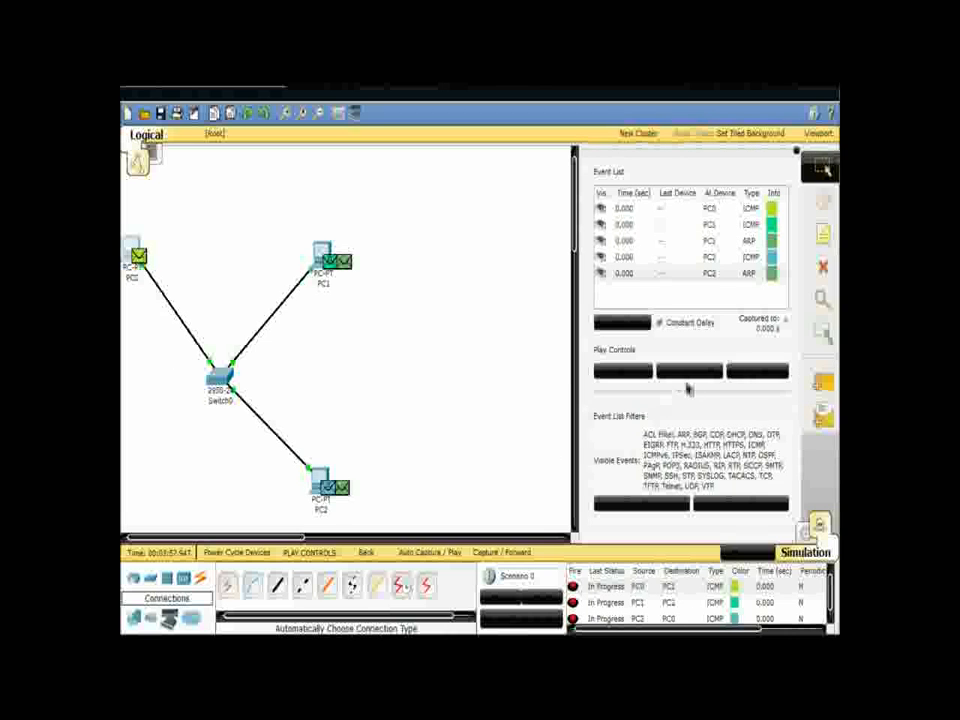
pyautogui.click(697, 374)
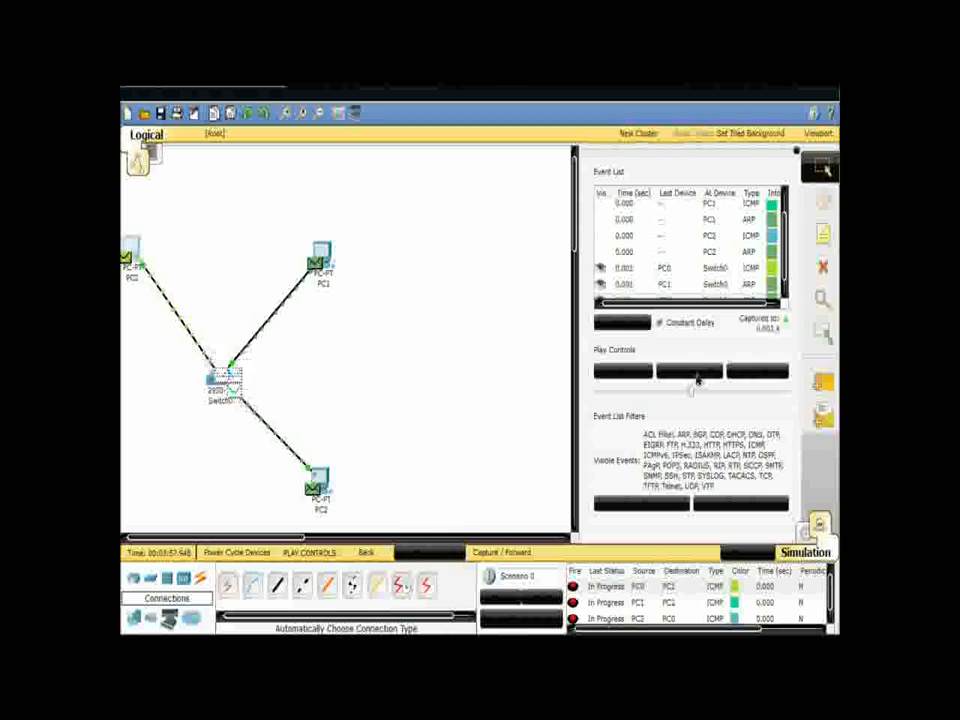